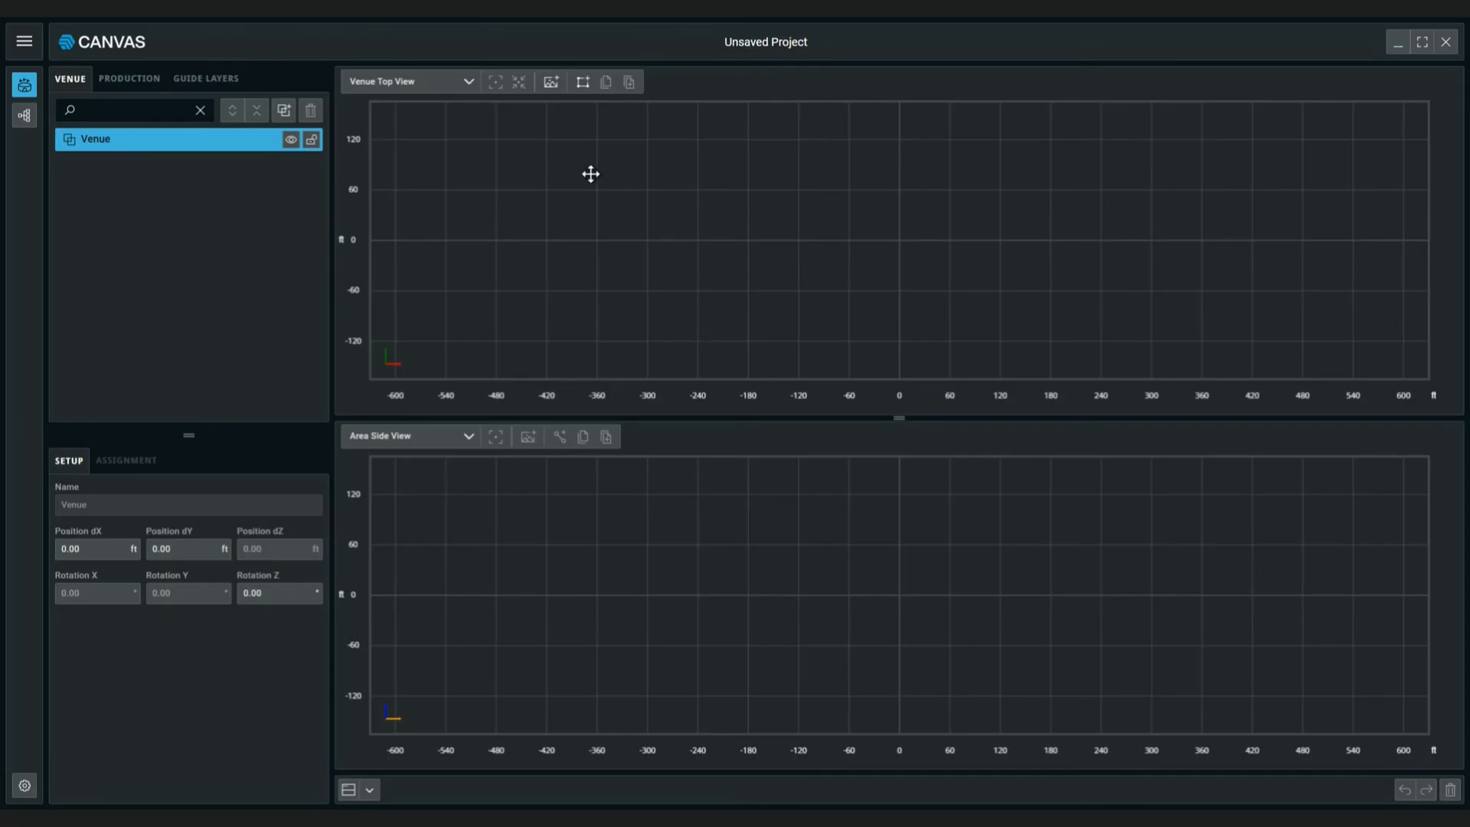
Import the arena plan as a guide image scaled with an 85 ft vertical line, and enlarge the Venue Top View
left_click(553, 91)
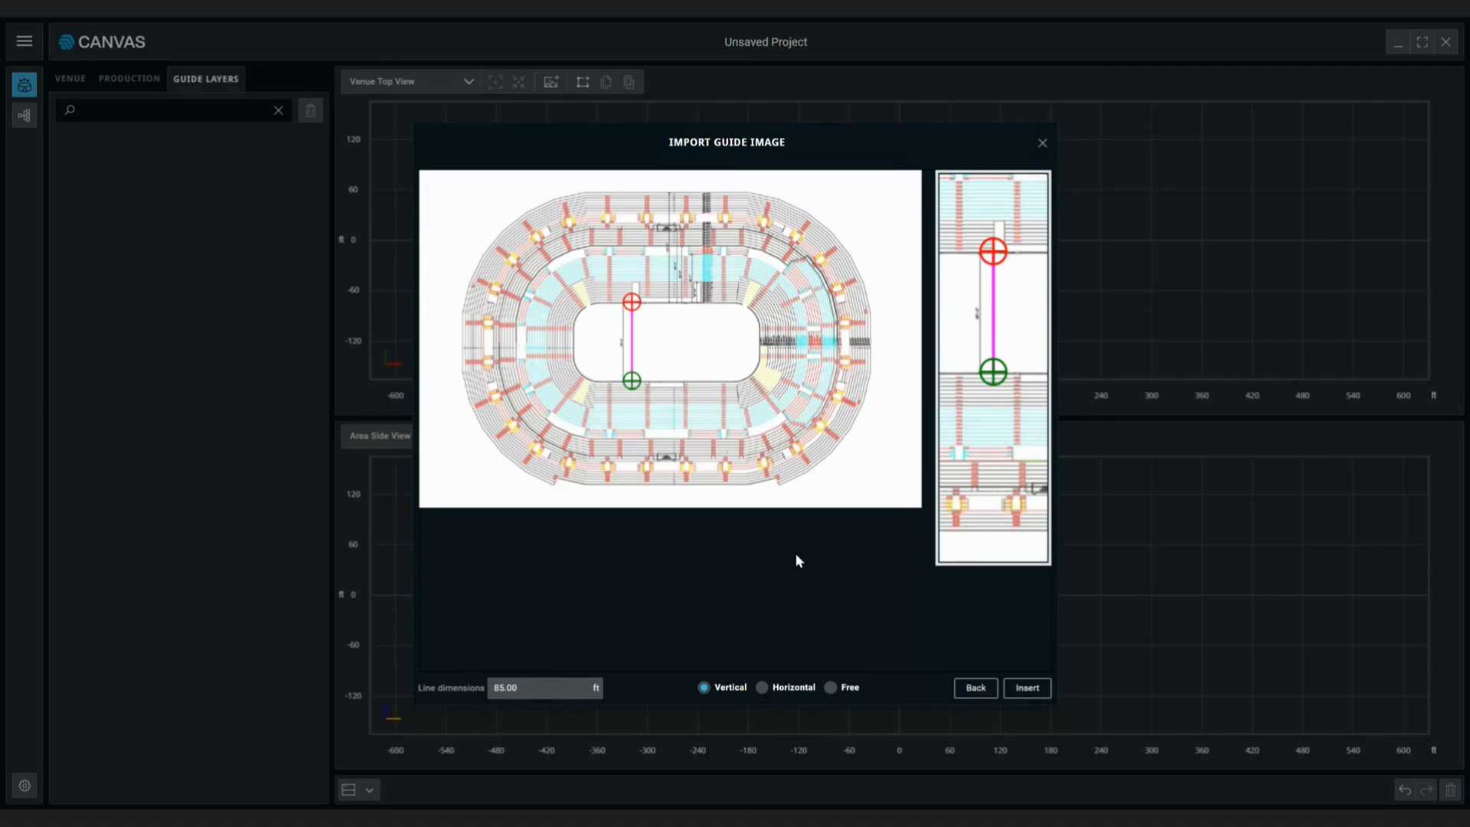
left_click(1025, 689)
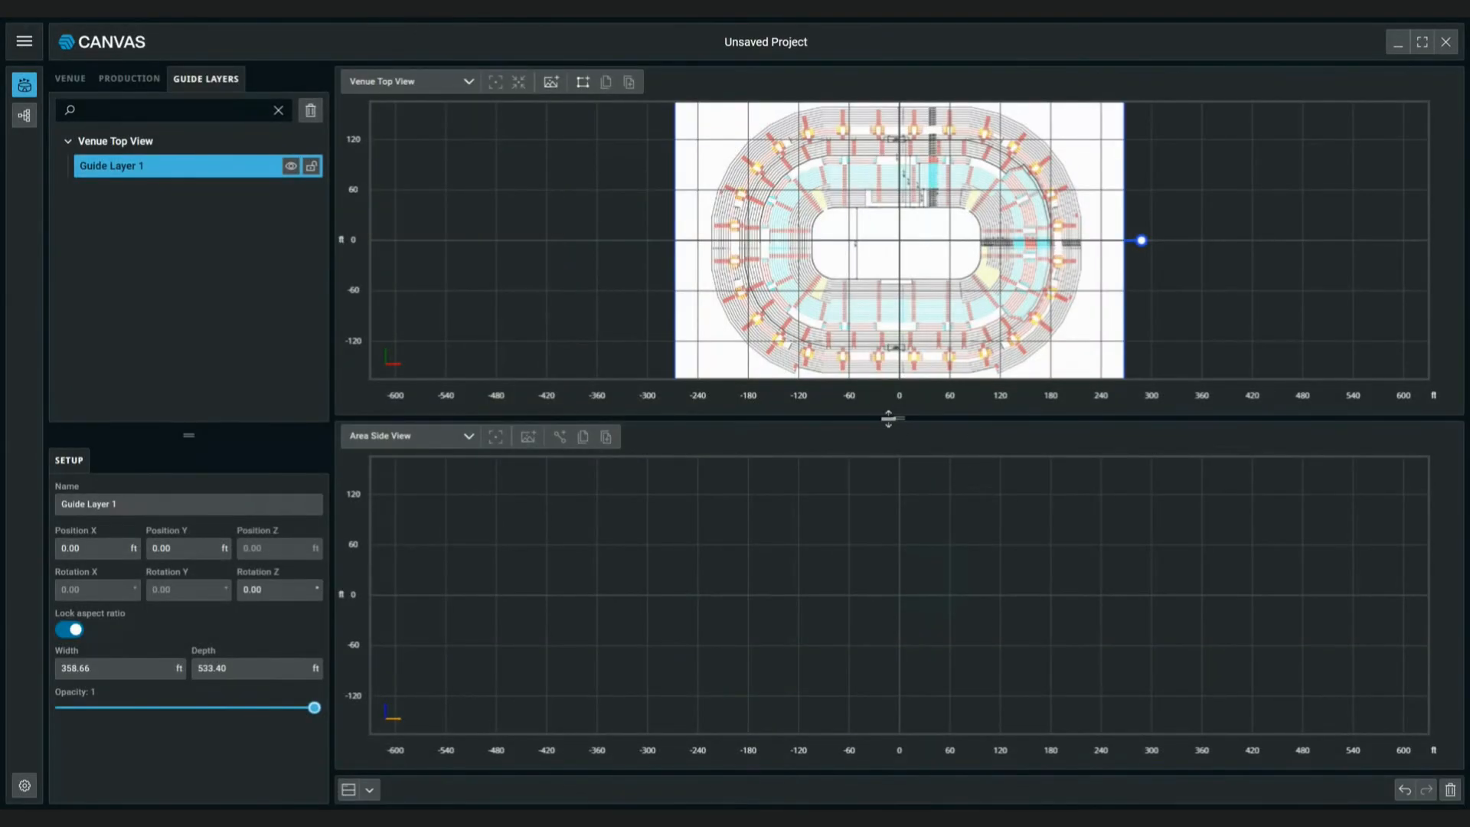
left_click_drag(888, 418, 918, 563)
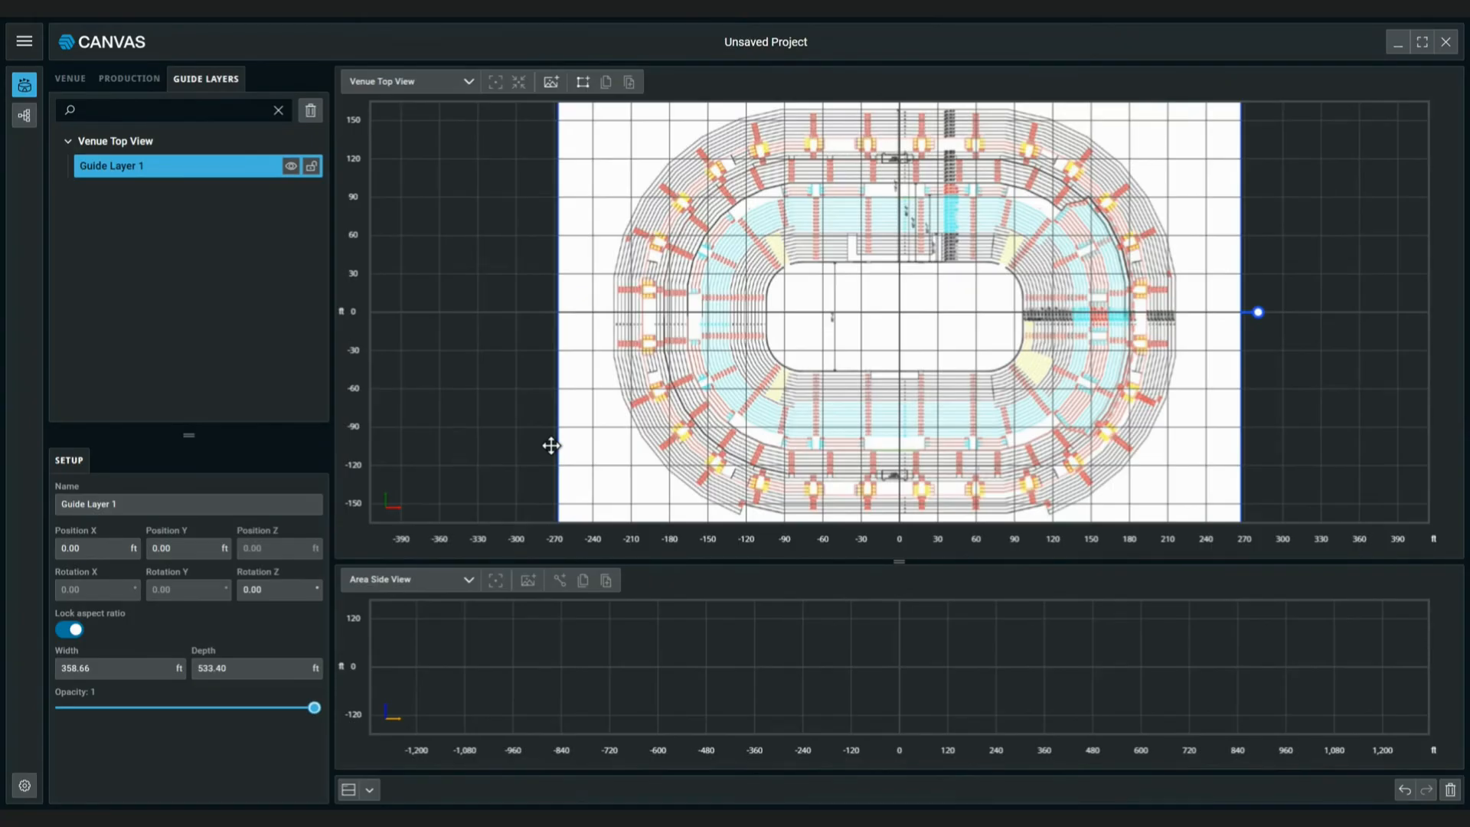
Rename the guide layer to Plan View, reduce its opacity to 0.89 and lock it
left_click(131, 507)
left_click_drag(130, 507, 61, 503)
key("BackSpace")
left_click(286, 707)
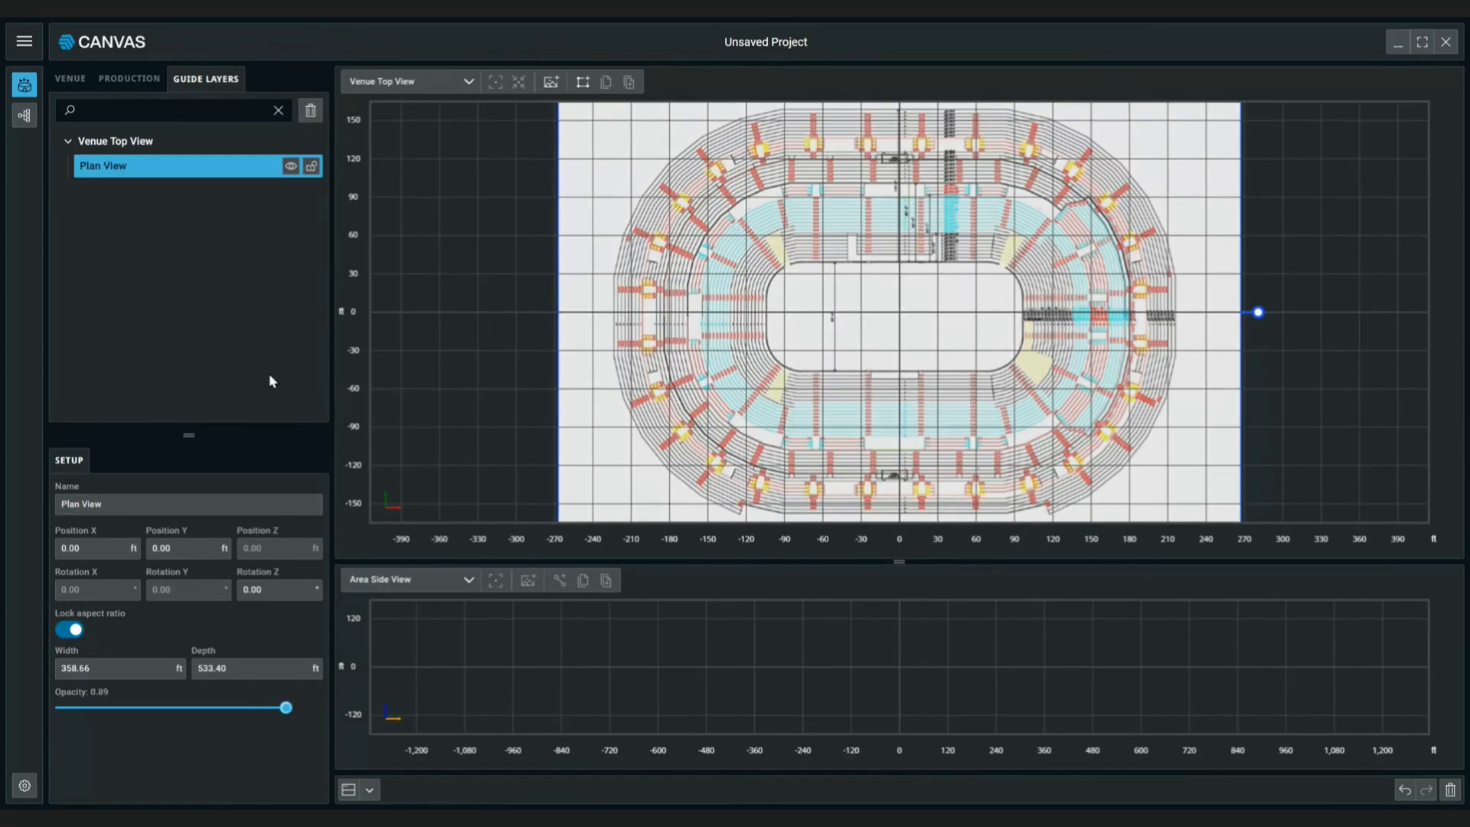
left_click(311, 169)
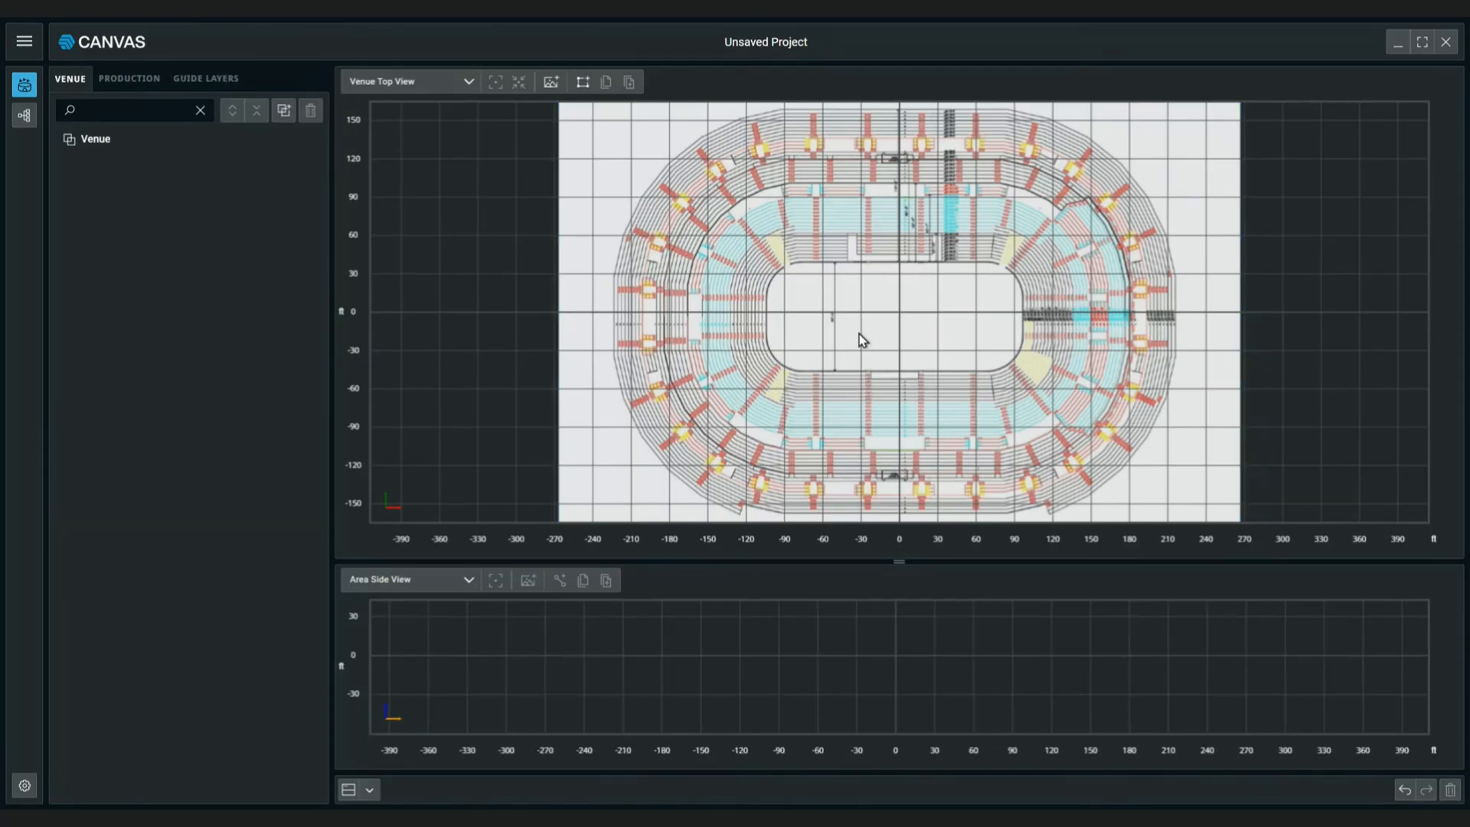
Add a symmetric area on the plan's east side at X 97 ft, Y 1 ft, about 120 ft deep and 30 ft wide
left_click(582, 83)
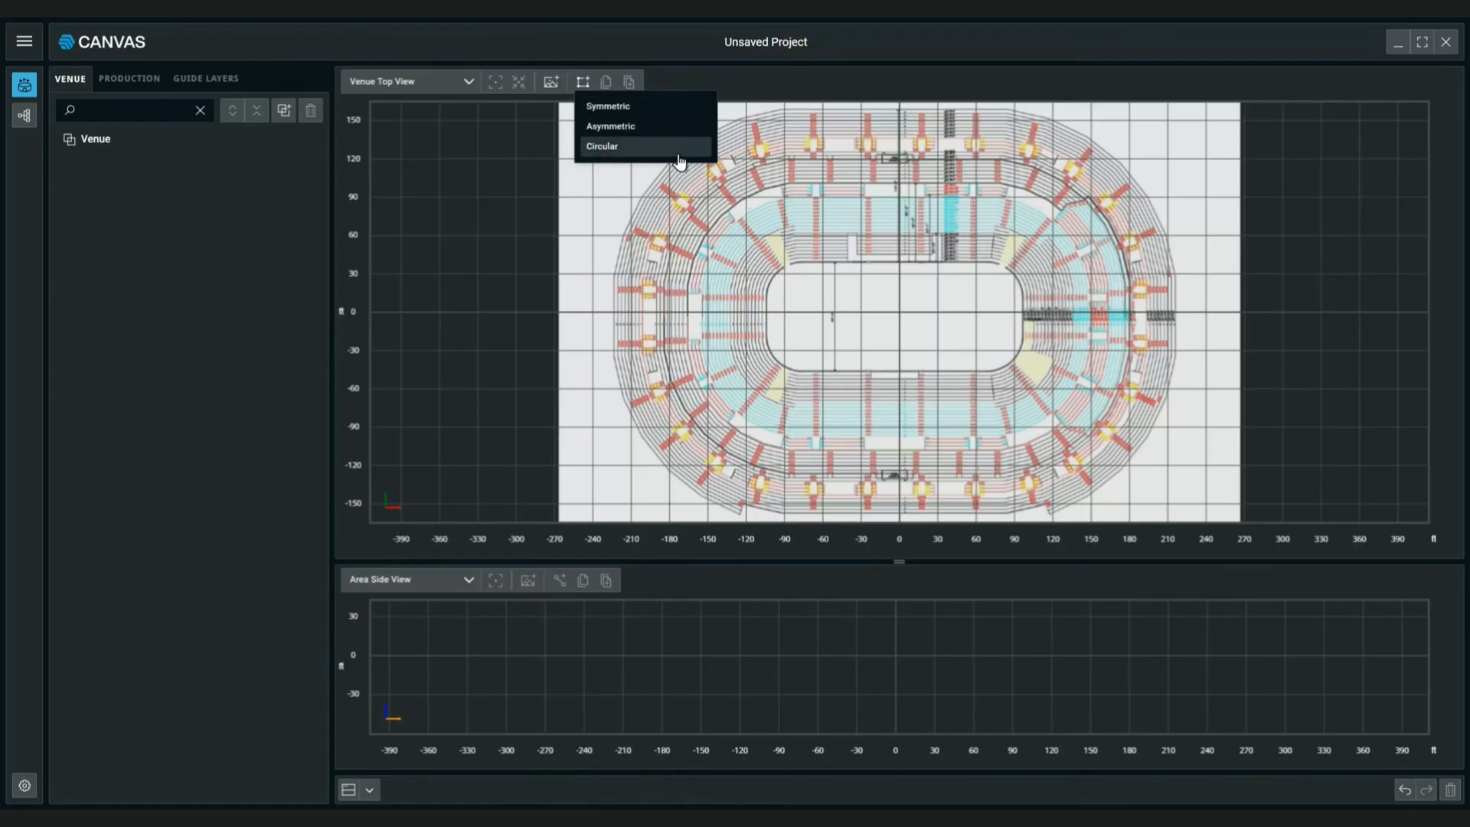
left_click(691, 222)
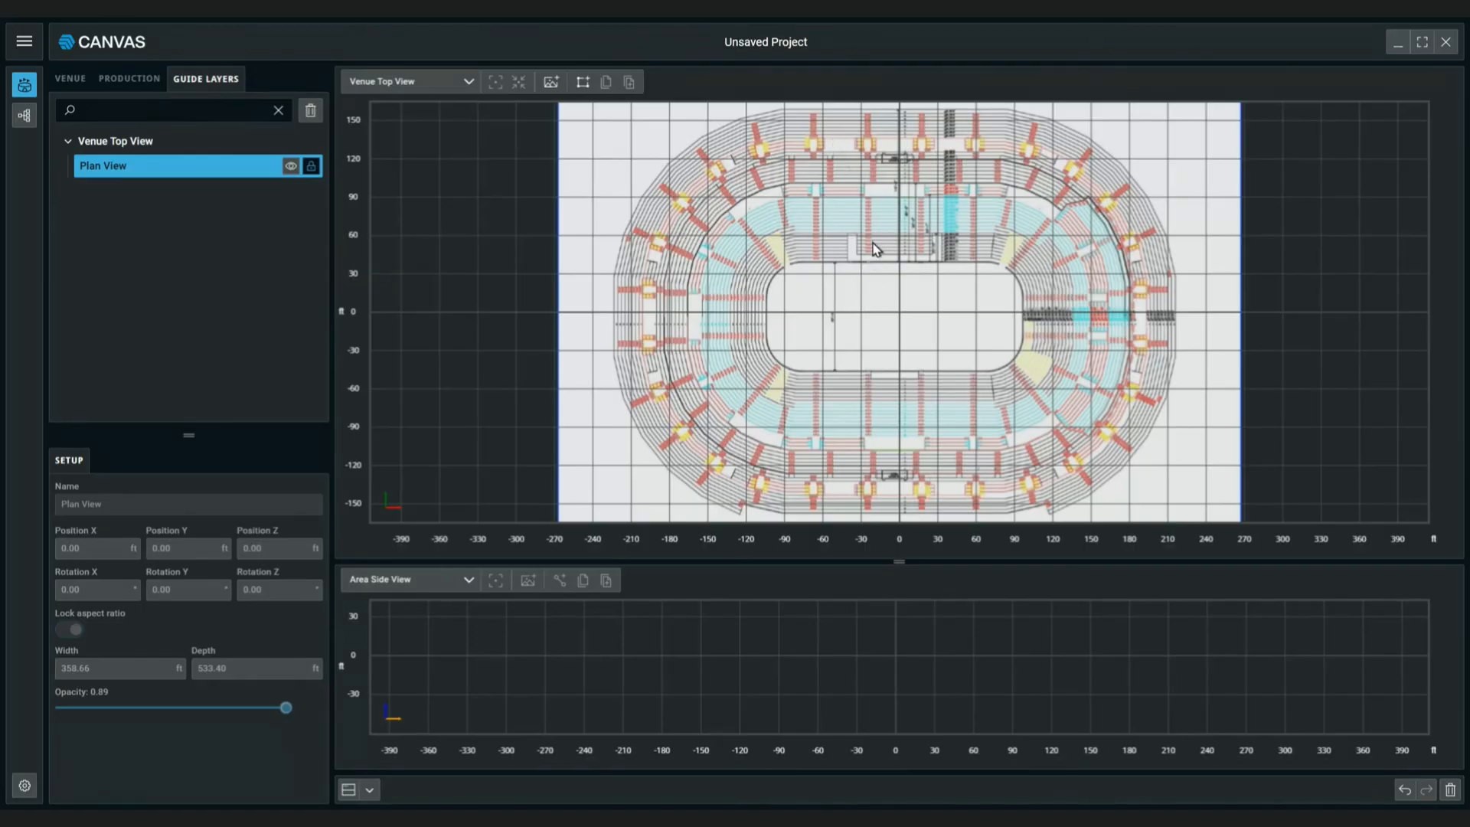
left_click(583, 90)
left_click(619, 110)
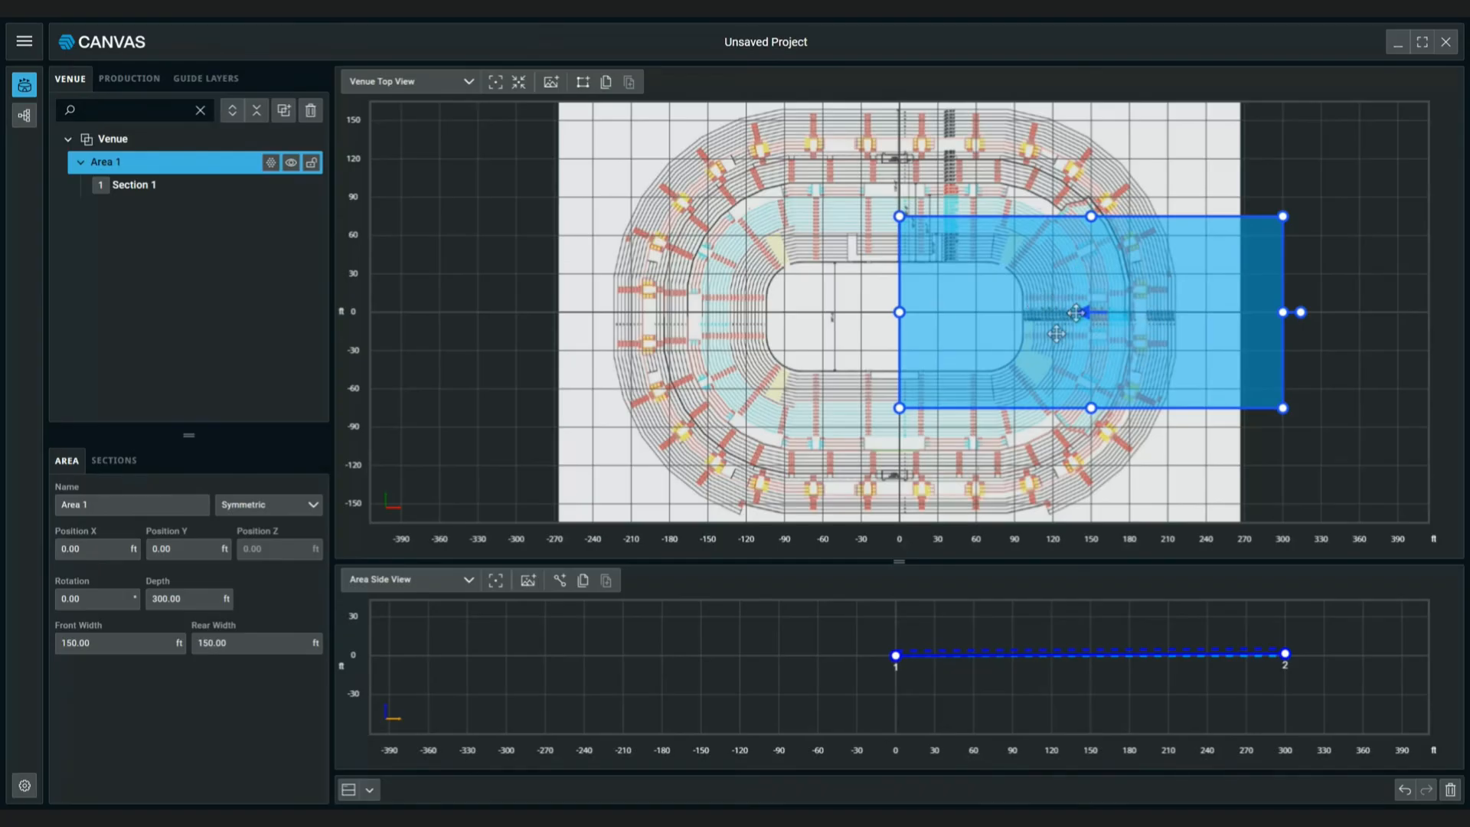
left_click_drag(953, 343, 1076, 342)
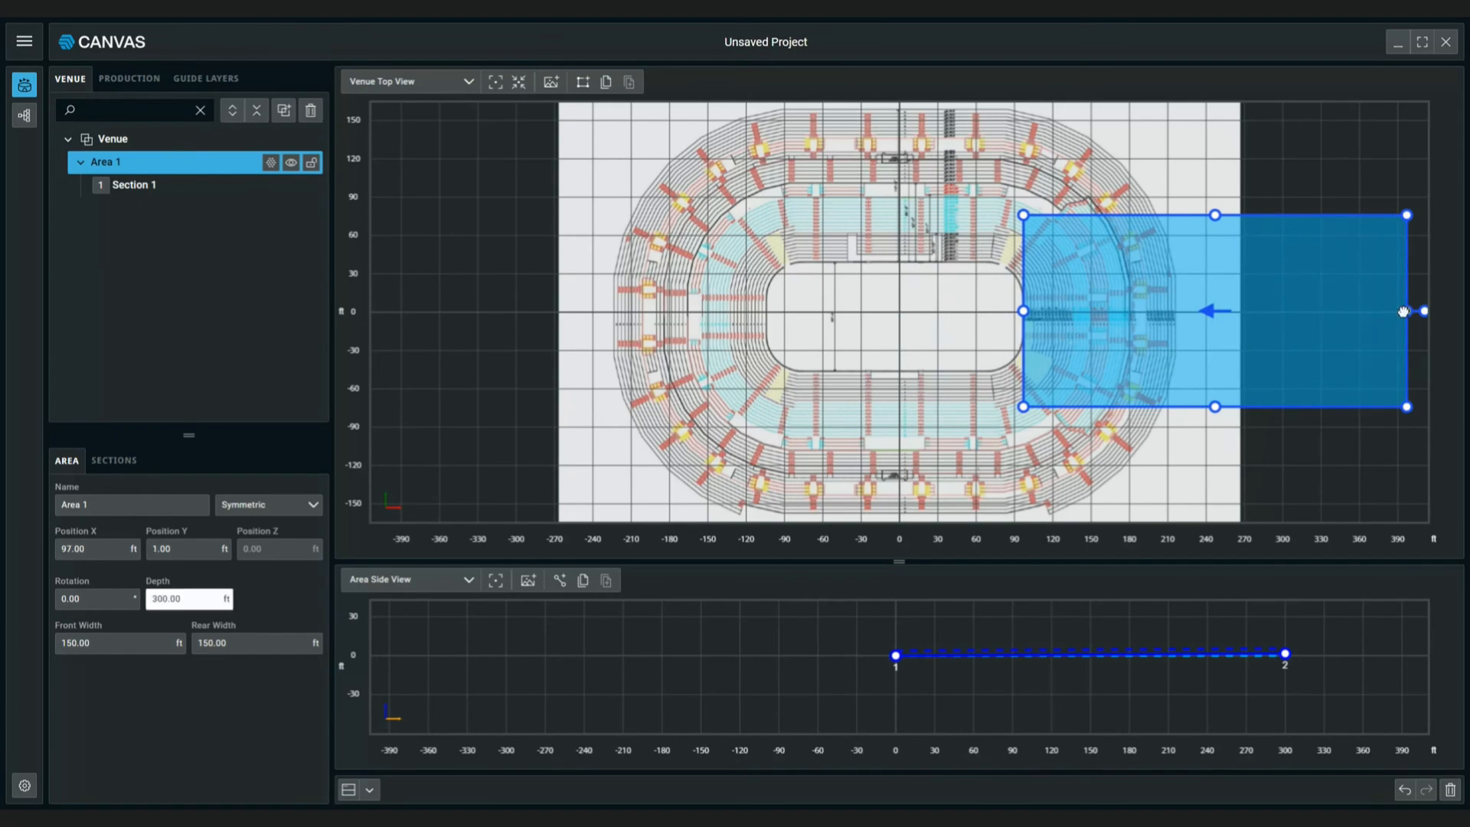
left_click_drag(1406, 311, 1173, 347)
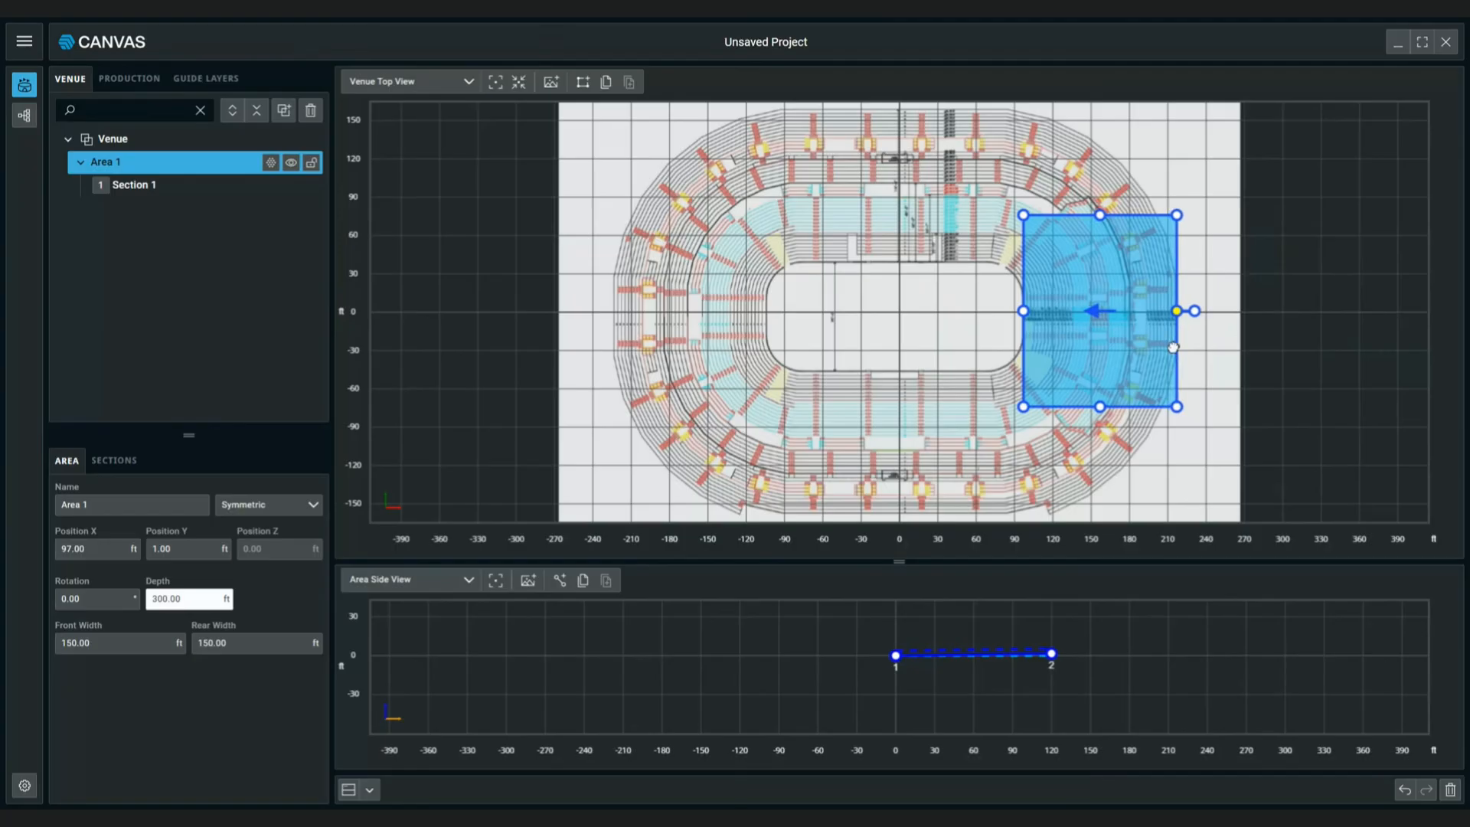
left_click_drag(1099, 406, 1095, 329)
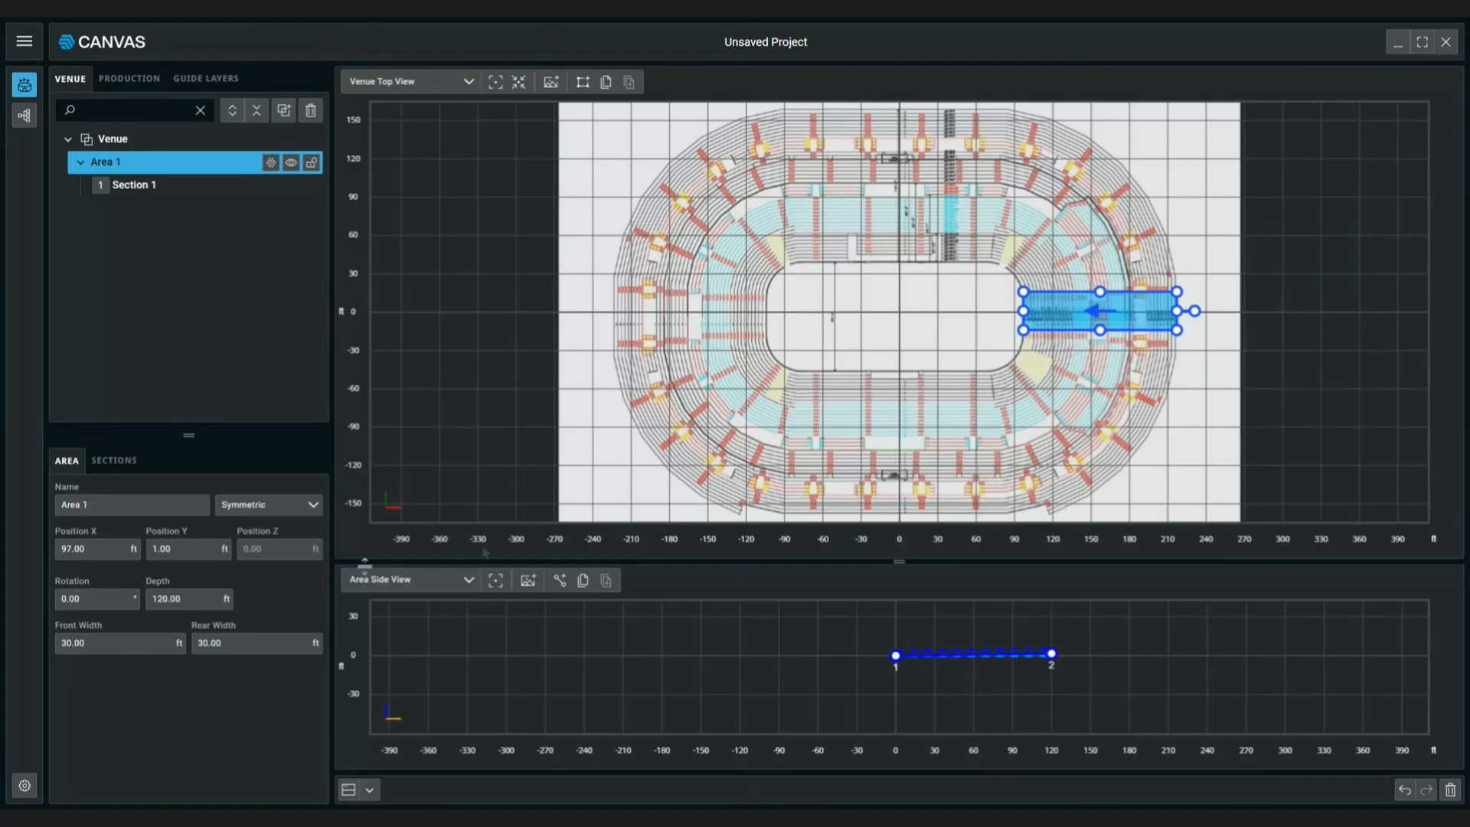
Set the area's front width and rear width to 29.76 ft
left_click(123, 641)
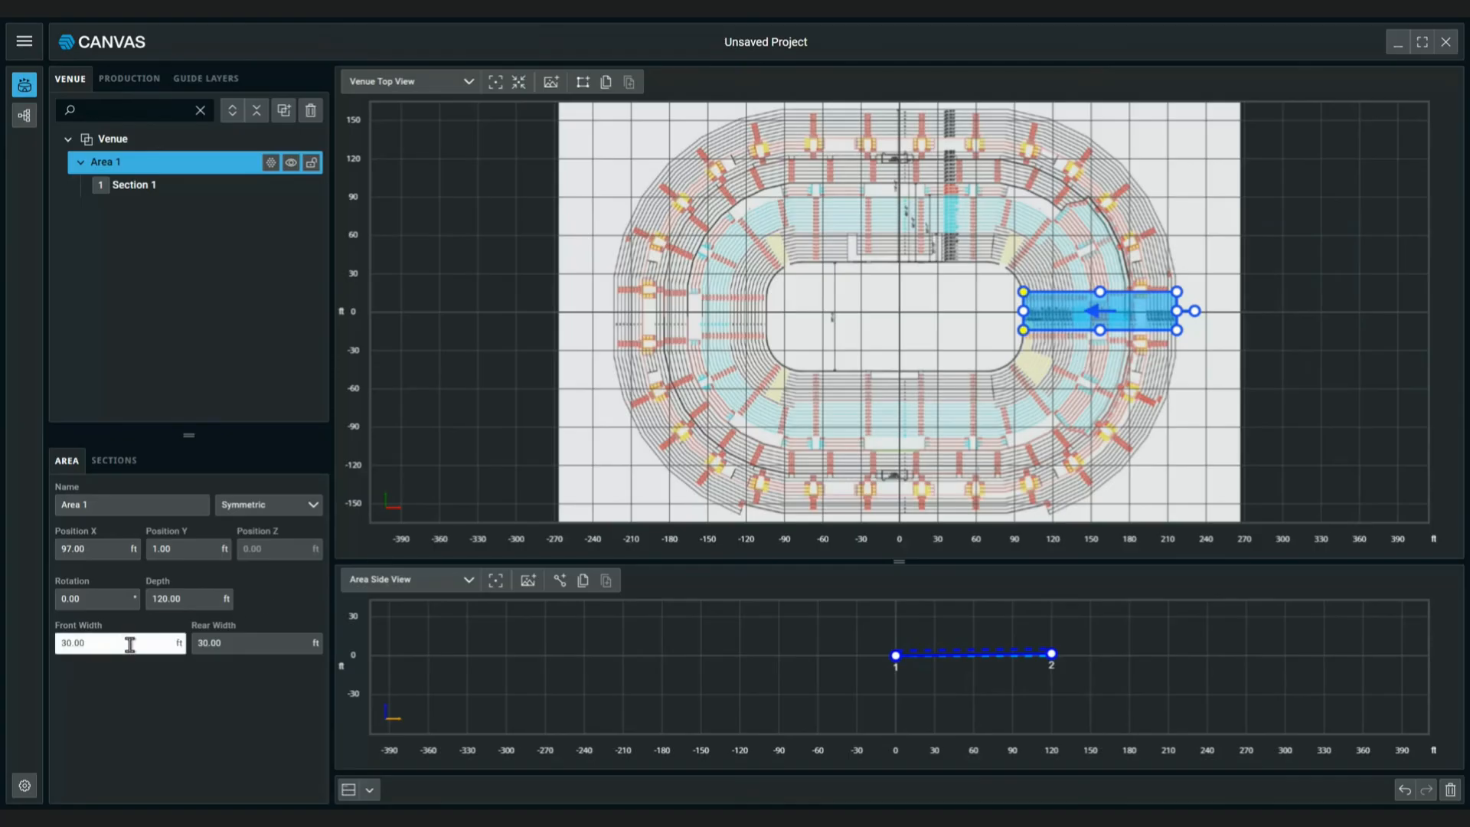
left_click_drag(90, 643, 62, 649)
type("29")
key("Tab")
type("29.76")
key("Return")
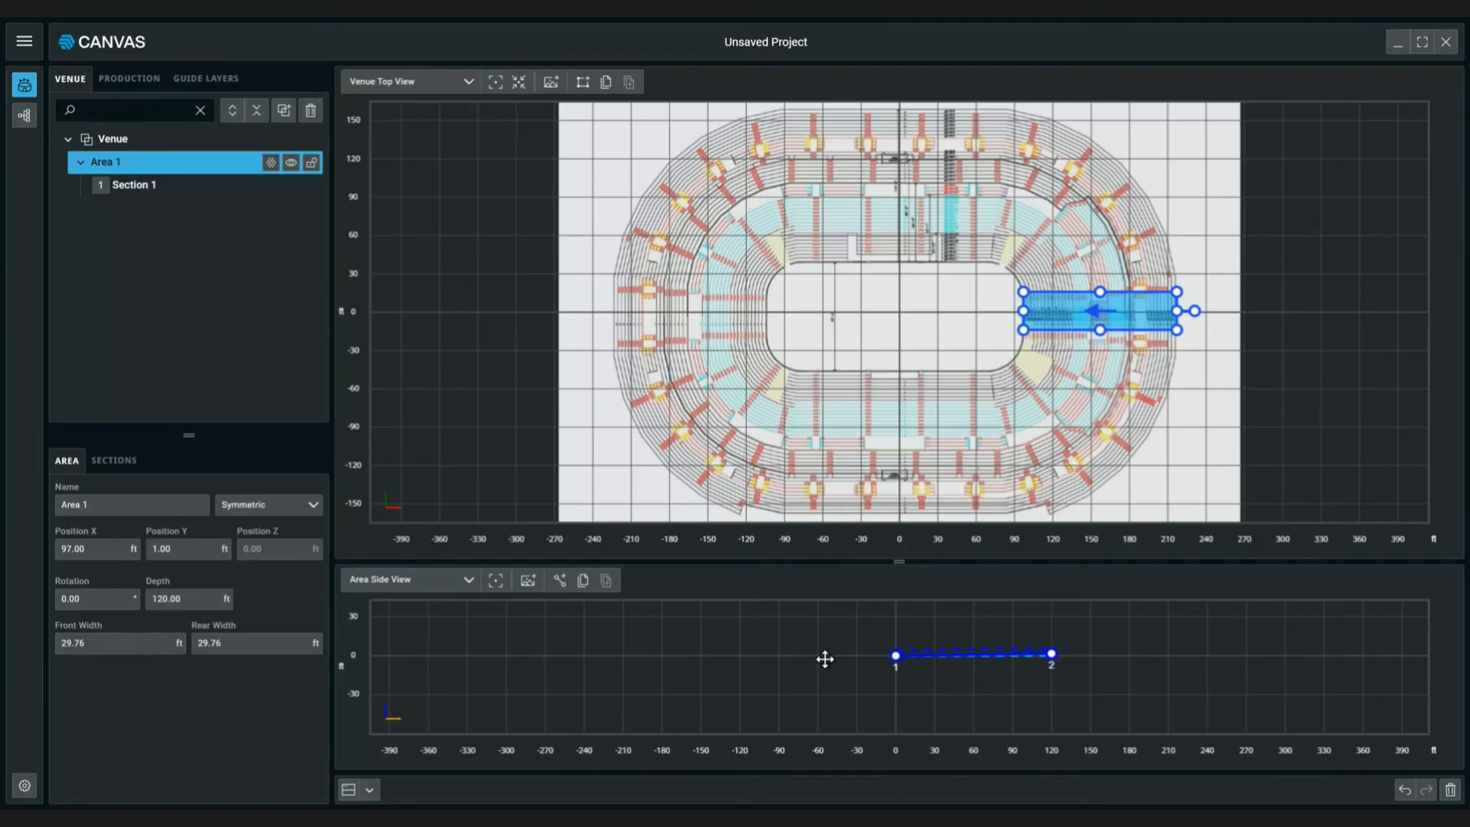
Select the east seating area on the plan and enlarge the Area Side View
scroll(825, 660, "up", 1)
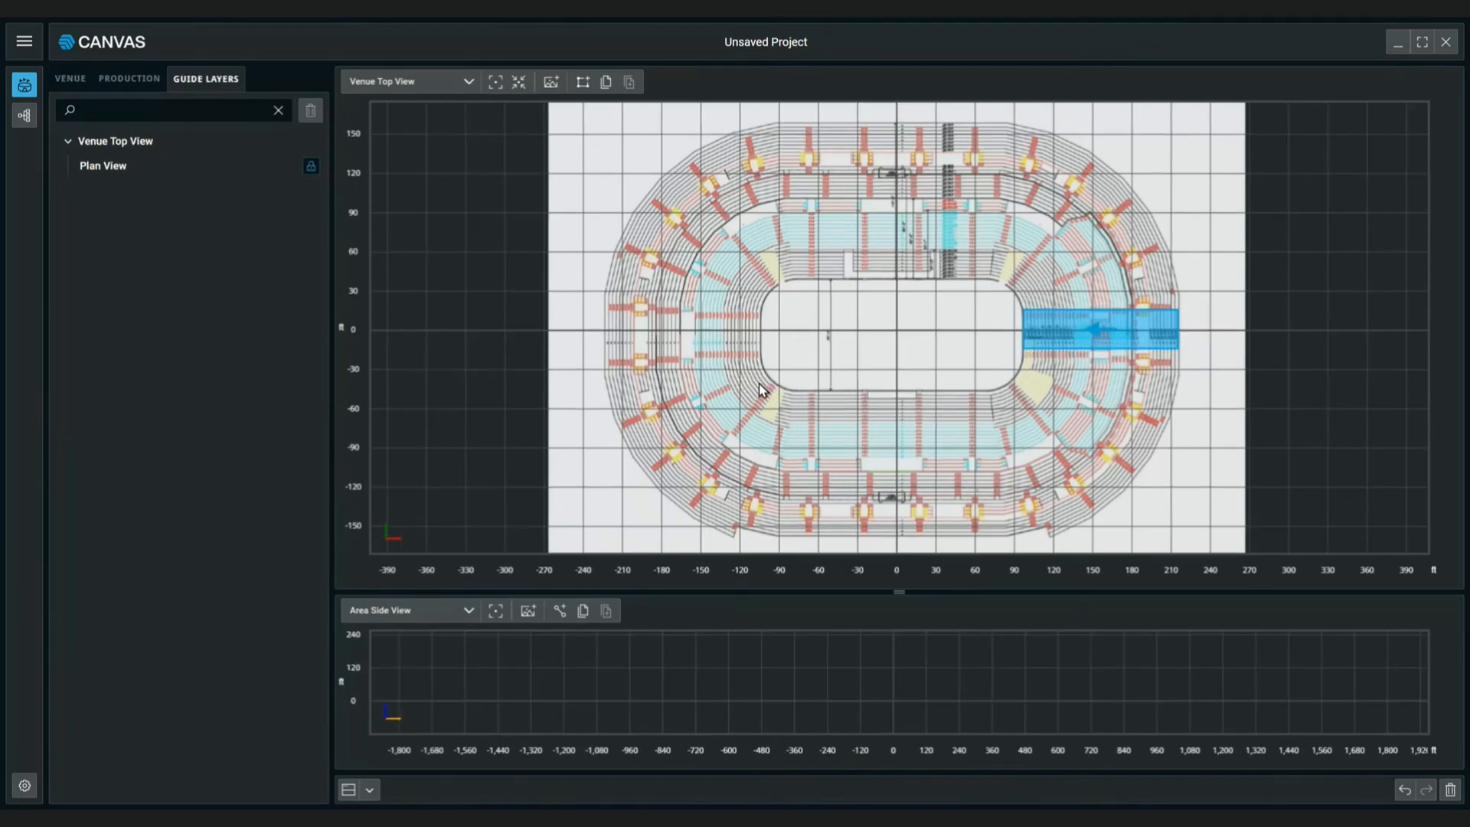
left_click(1038, 342)
left_click(1075, 337)
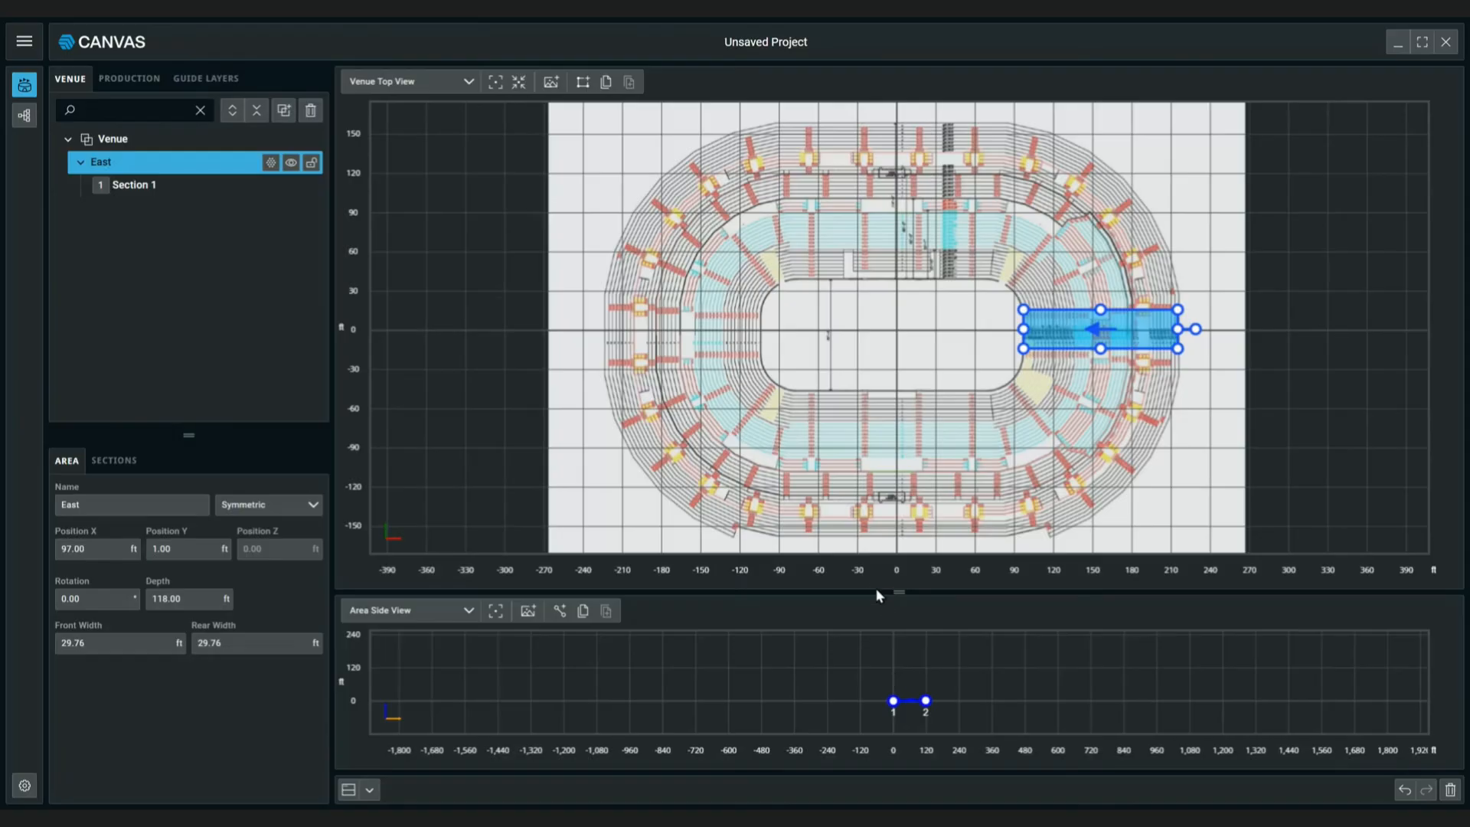
left_click_drag(897, 591, 898, 297)
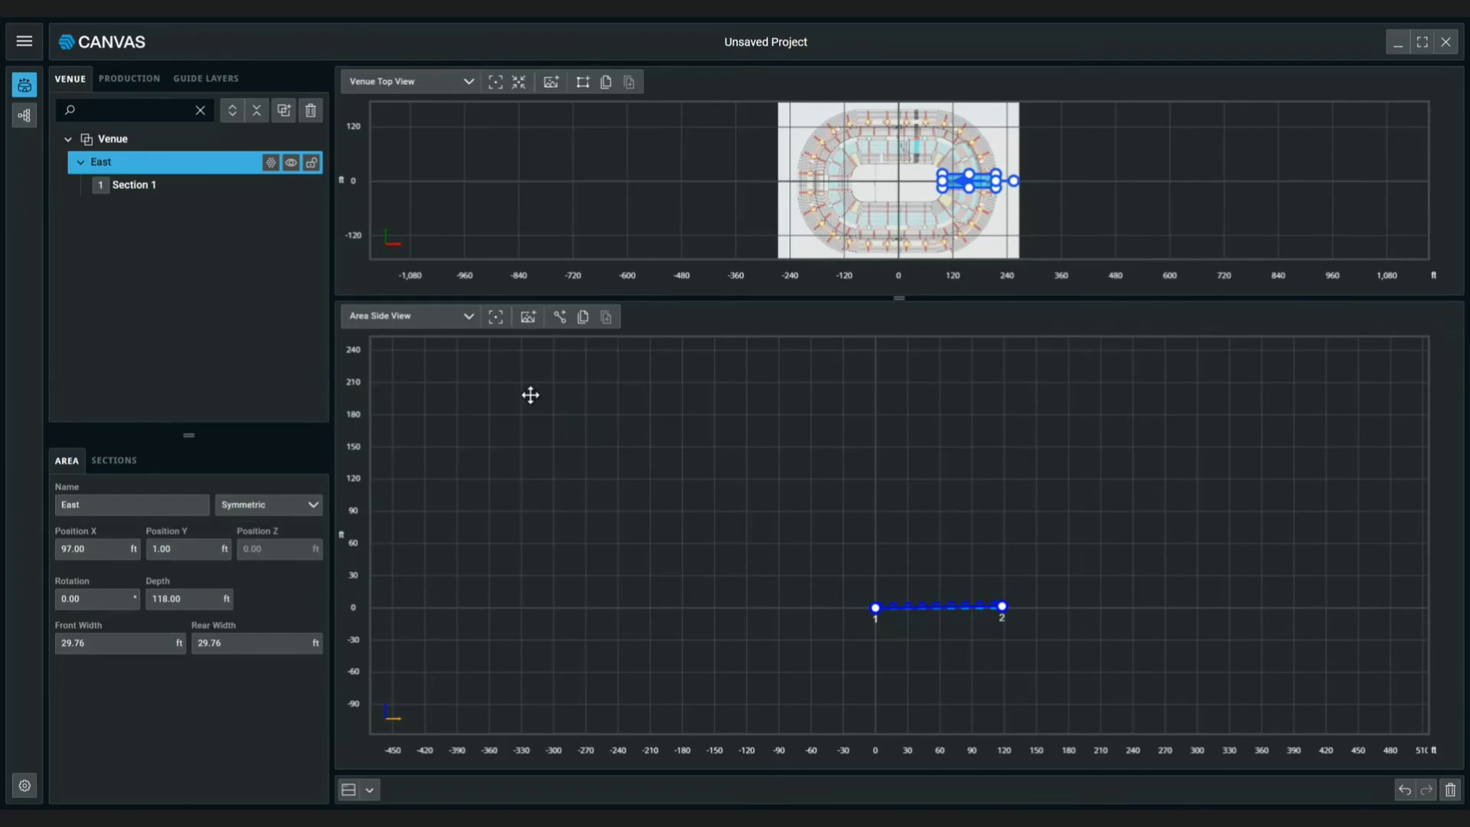
Import the arena cross-section as a guide image for the Area Side View, cropping off the dark bands above and below it
left_click(528, 323)
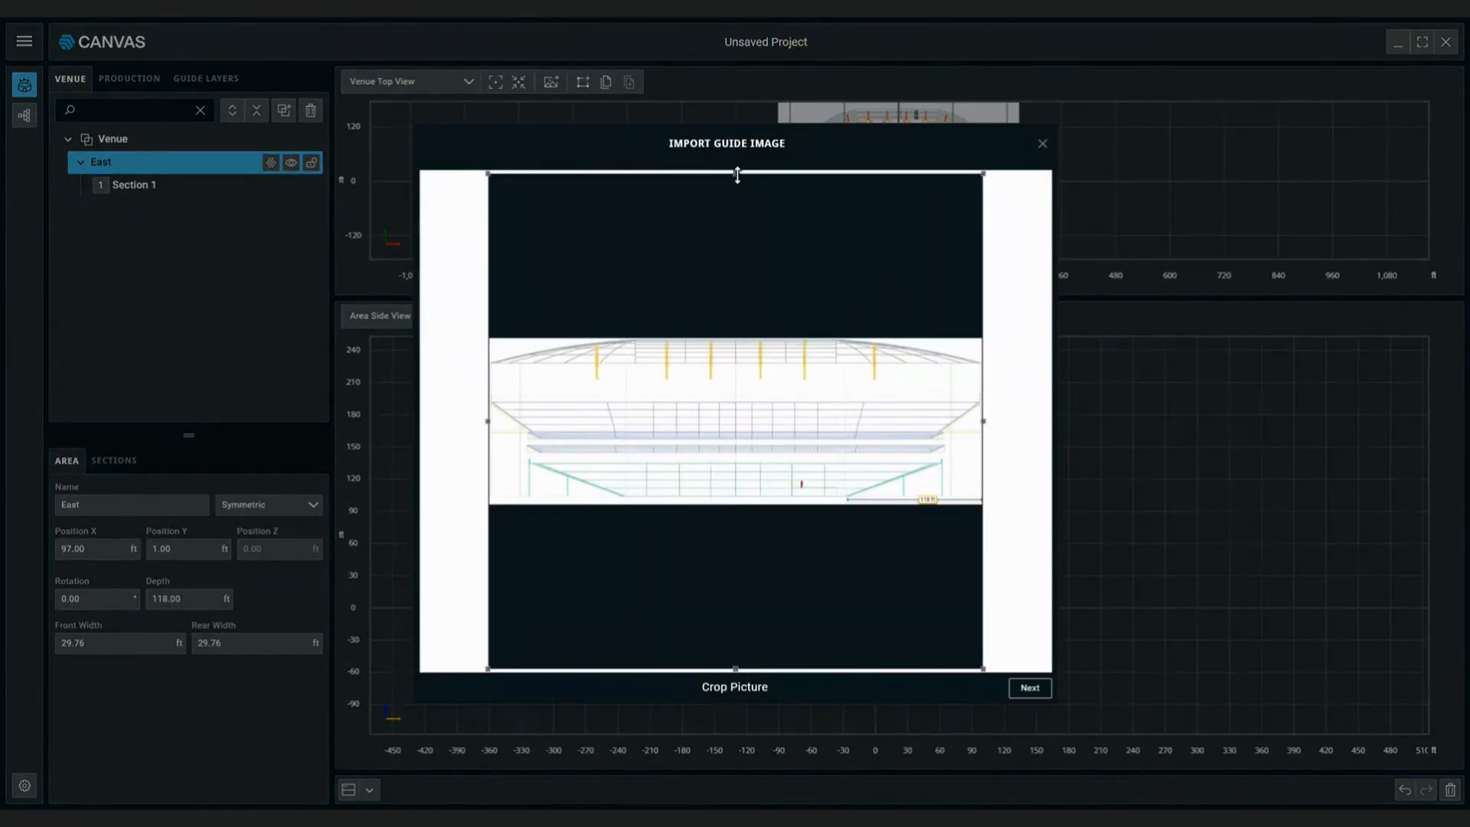
left_click_drag(736, 173, 748, 341)
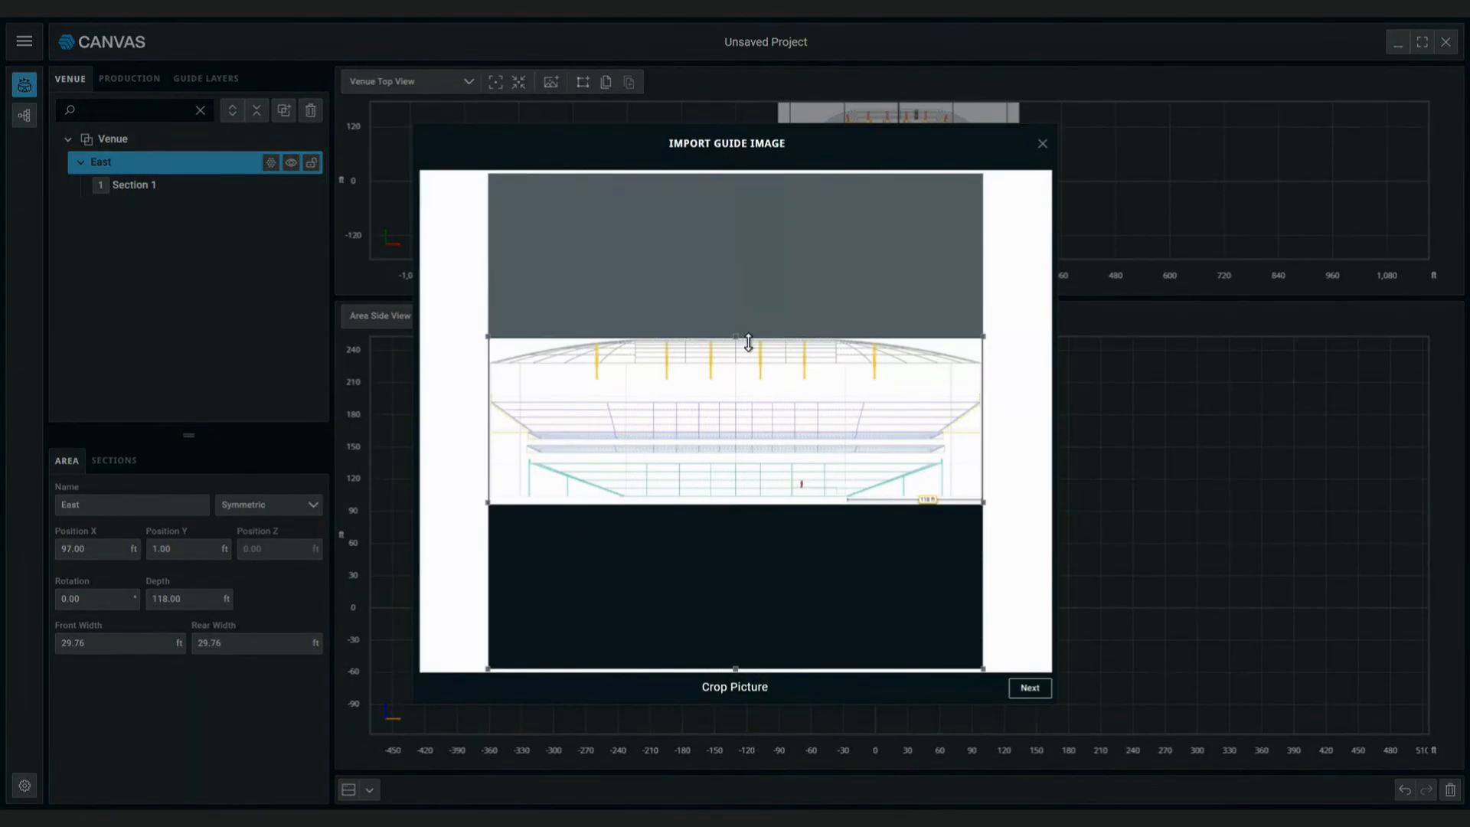
left_click_drag(734, 668, 734, 505)
left_click(1026, 687)
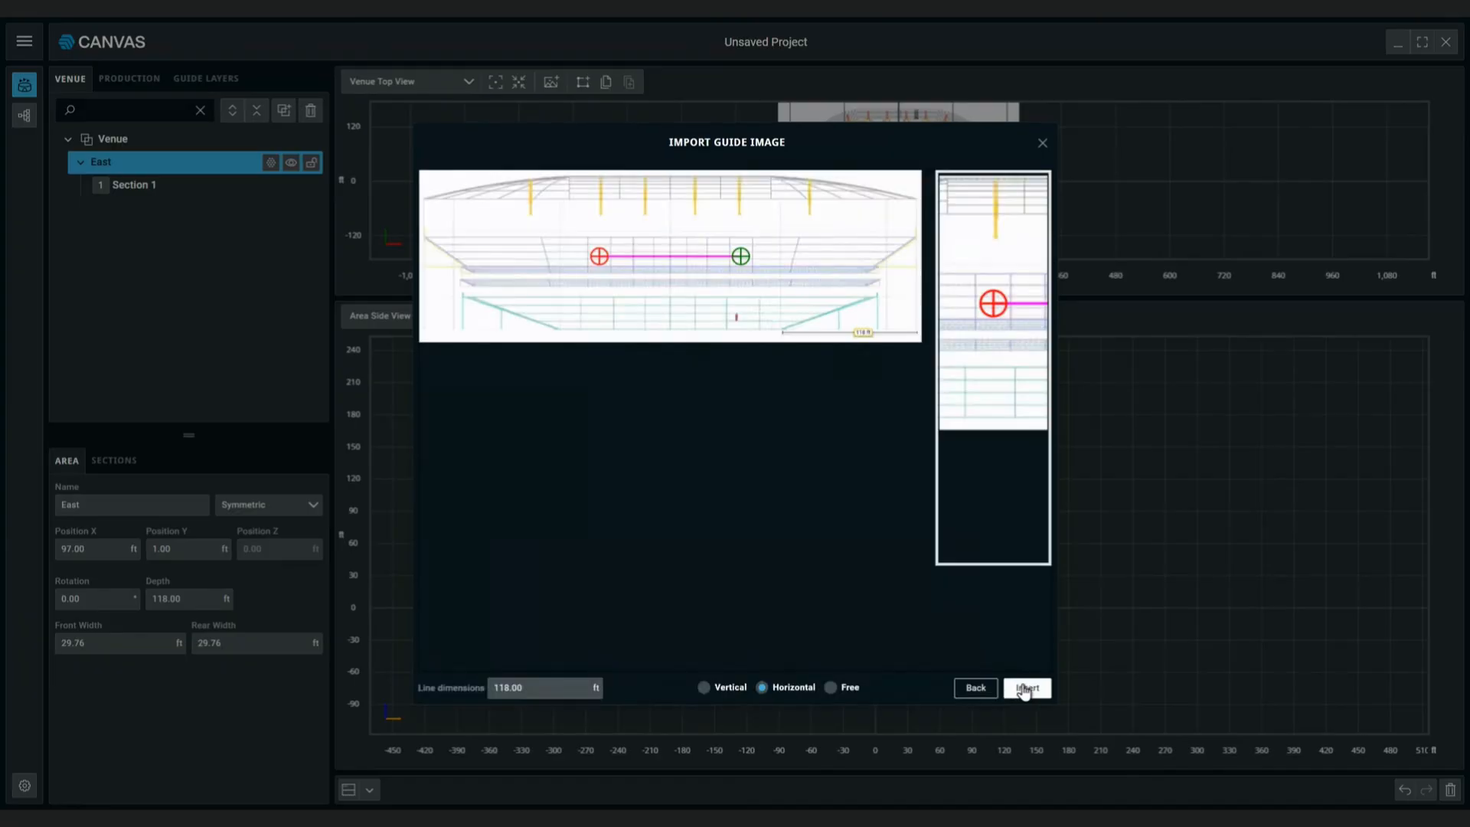
Align the horizontal scaling line with the drawing's 118 ft dimension and insert the guide image at that scale
mouse_move(746, 264)
left_mouse_down()
mouse_move(807, 315)
mouse_move(923, 346)
left_mouse_up()
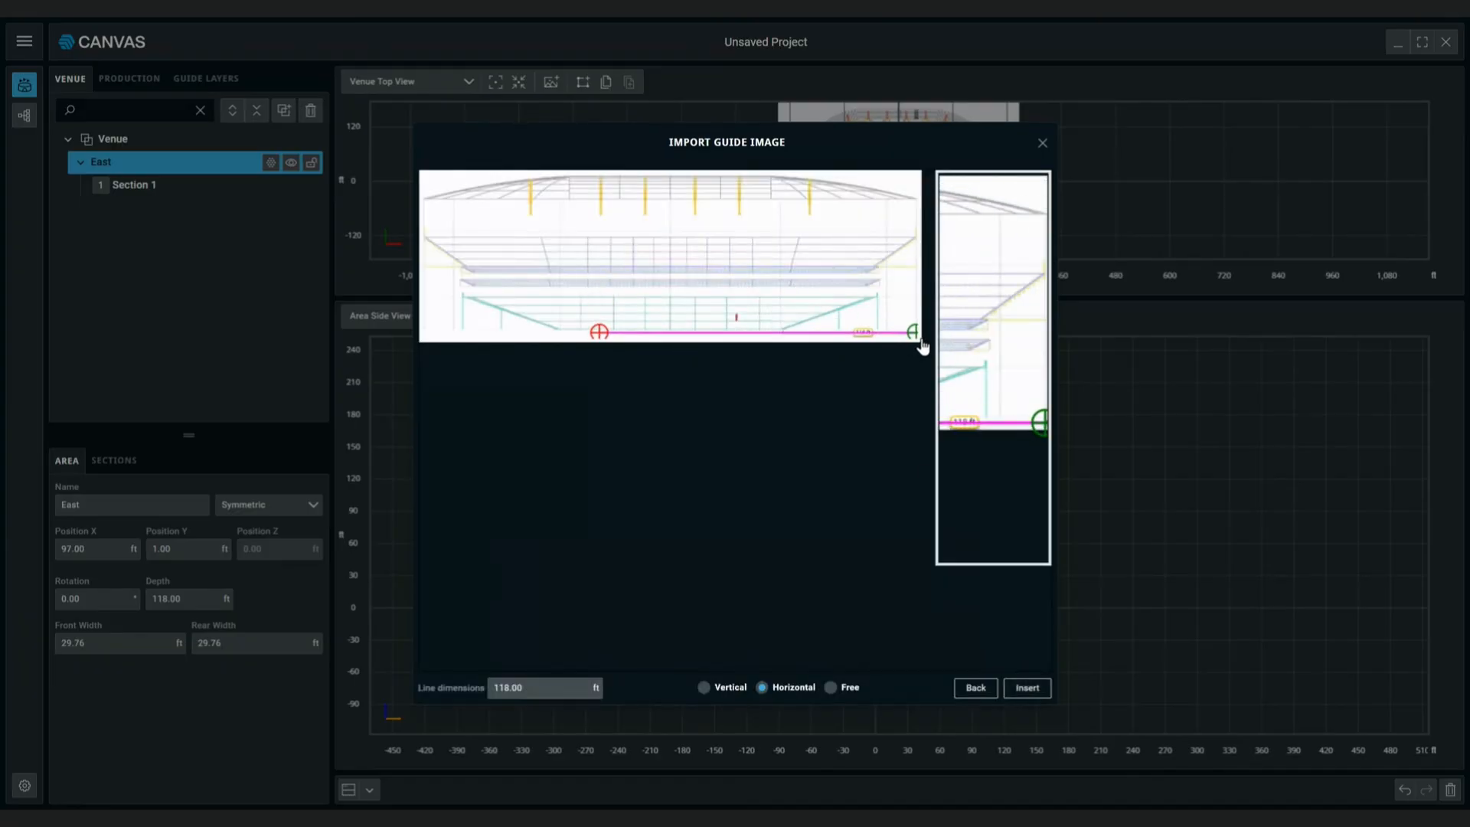
left_click_drag(595, 336, 780, 338)
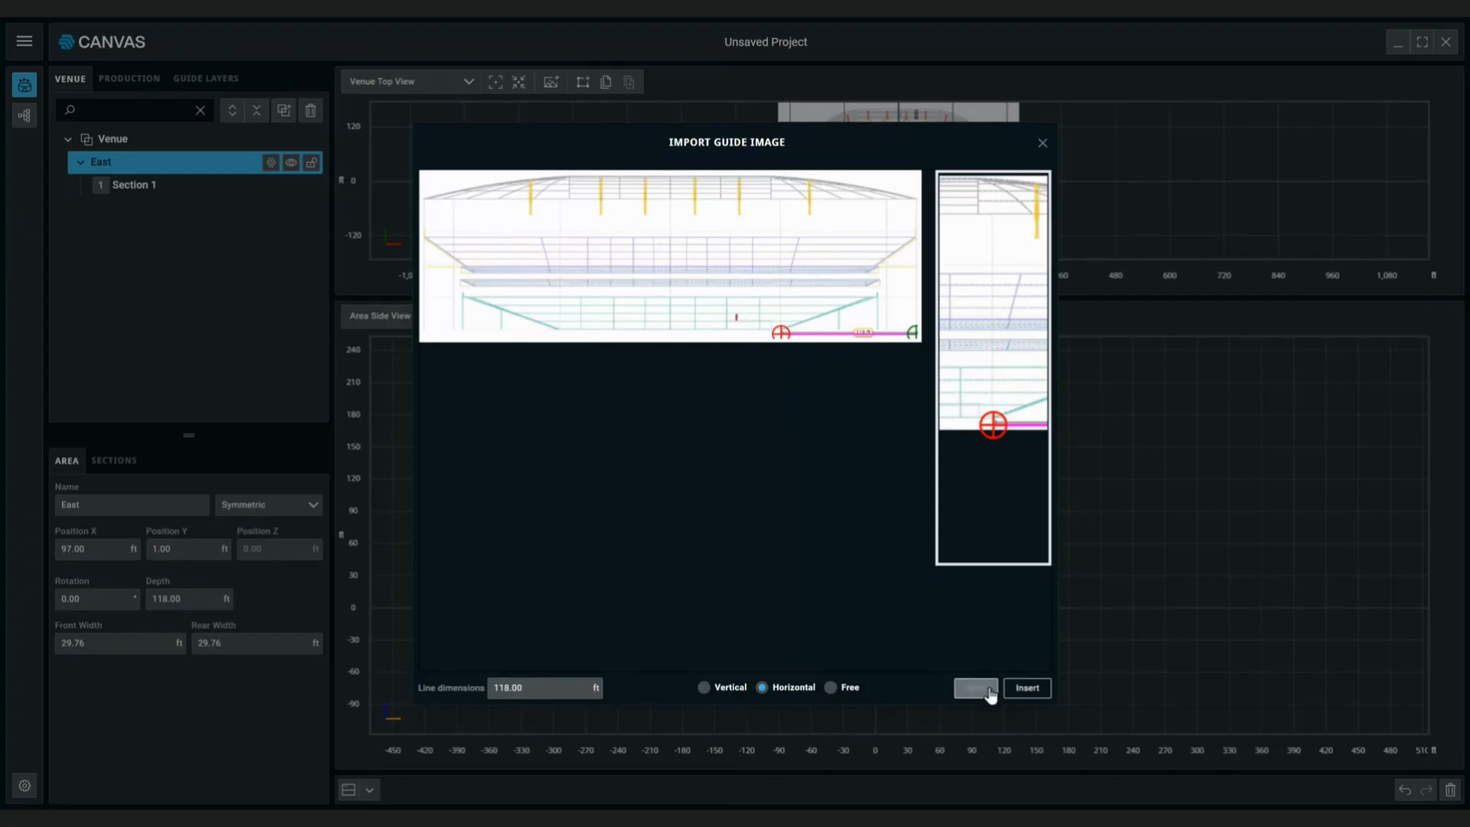
left_click(1035, 689)
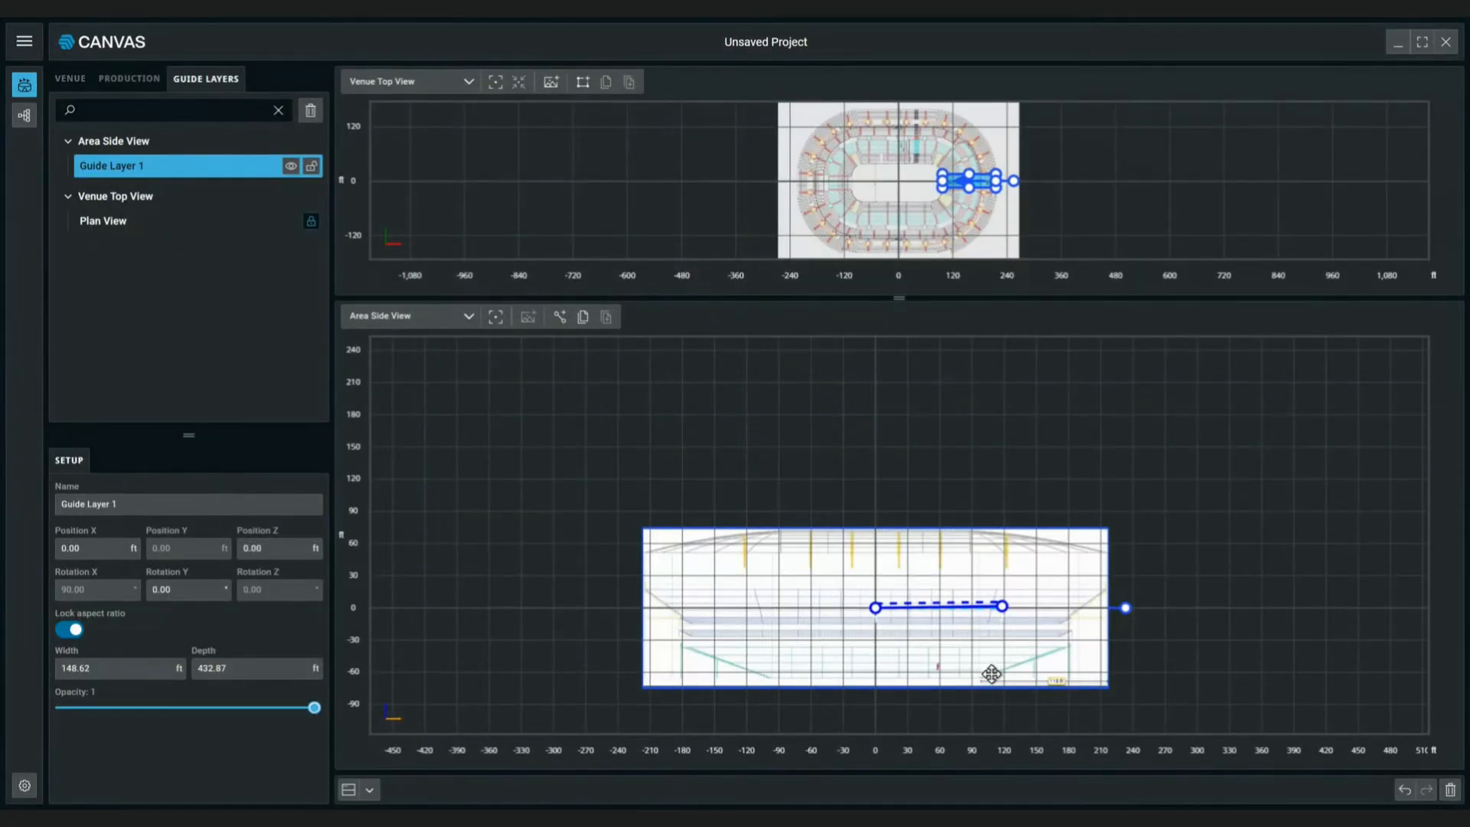
Move the cross-section guide image so the foot of the lower bowl's slope sits at the side view's origin
left_click_drag(1034, 669, 927, 591)
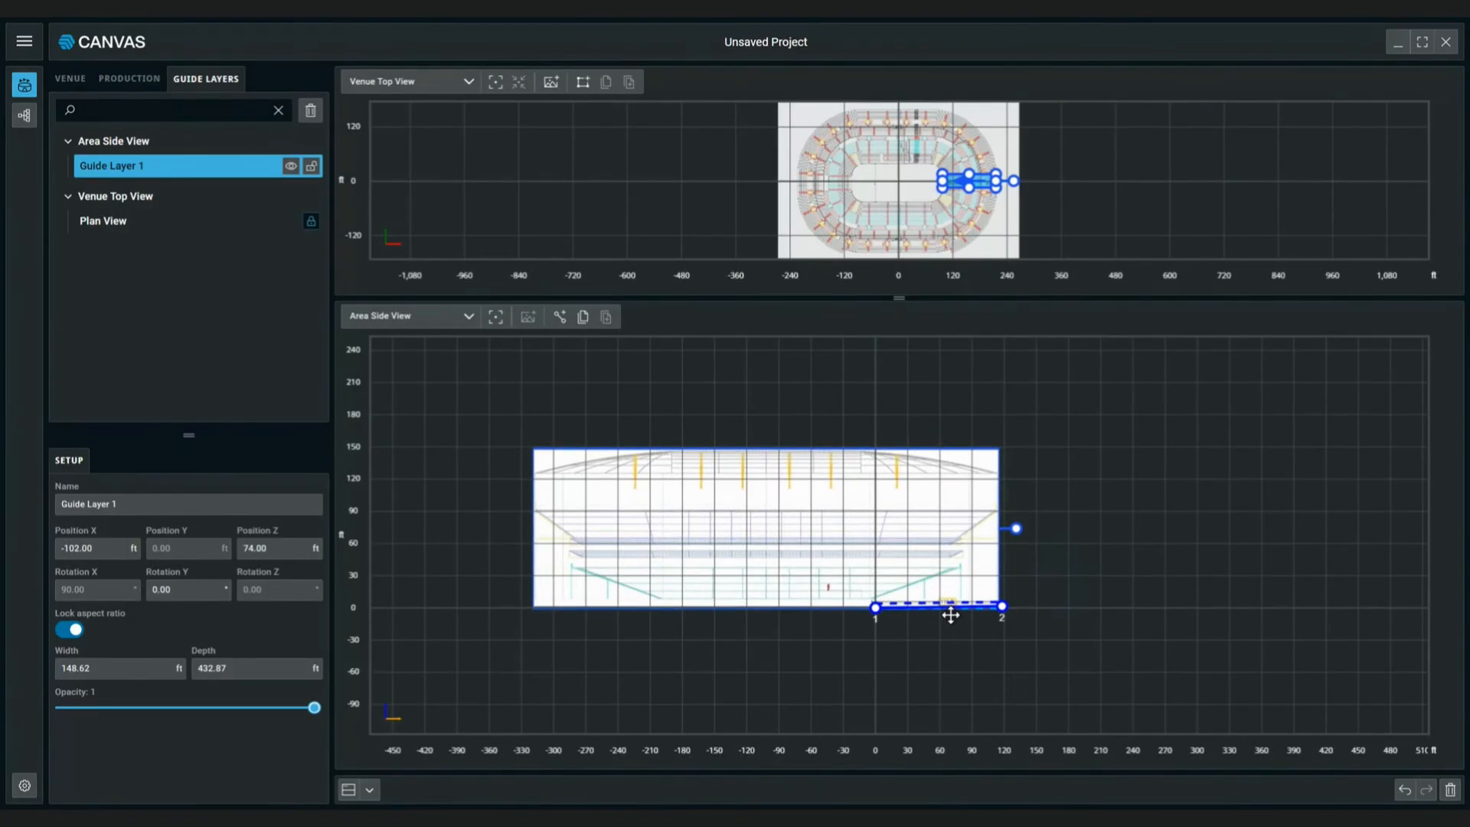
scroll(950, 615, "up", 6)
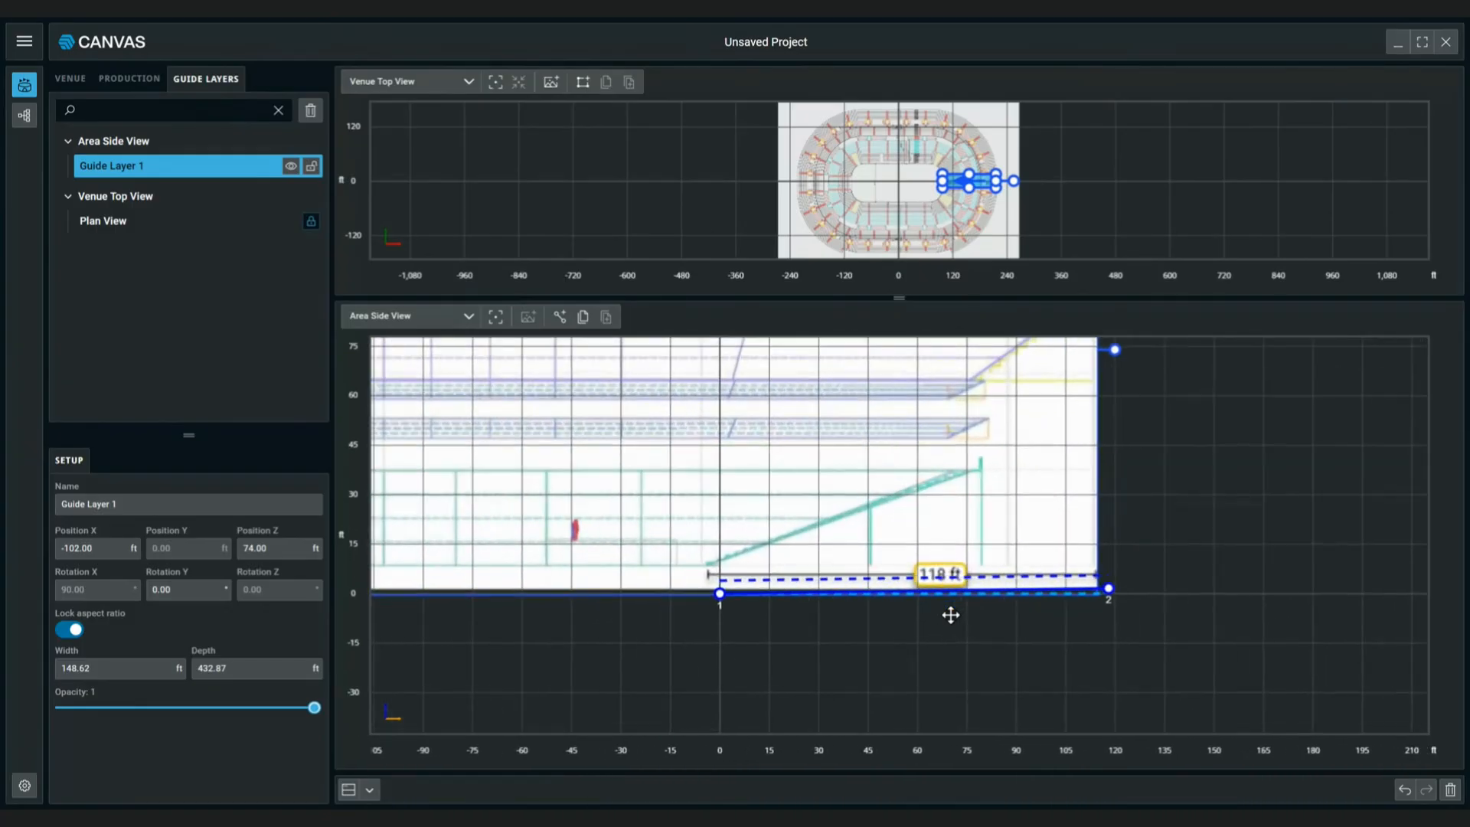
mouse_move(843, 492)
left_mouse_down()
mouse_move(863, 492)
mouse_move(850, 505)
mouse_move(870, 495)
left_mouse_up()
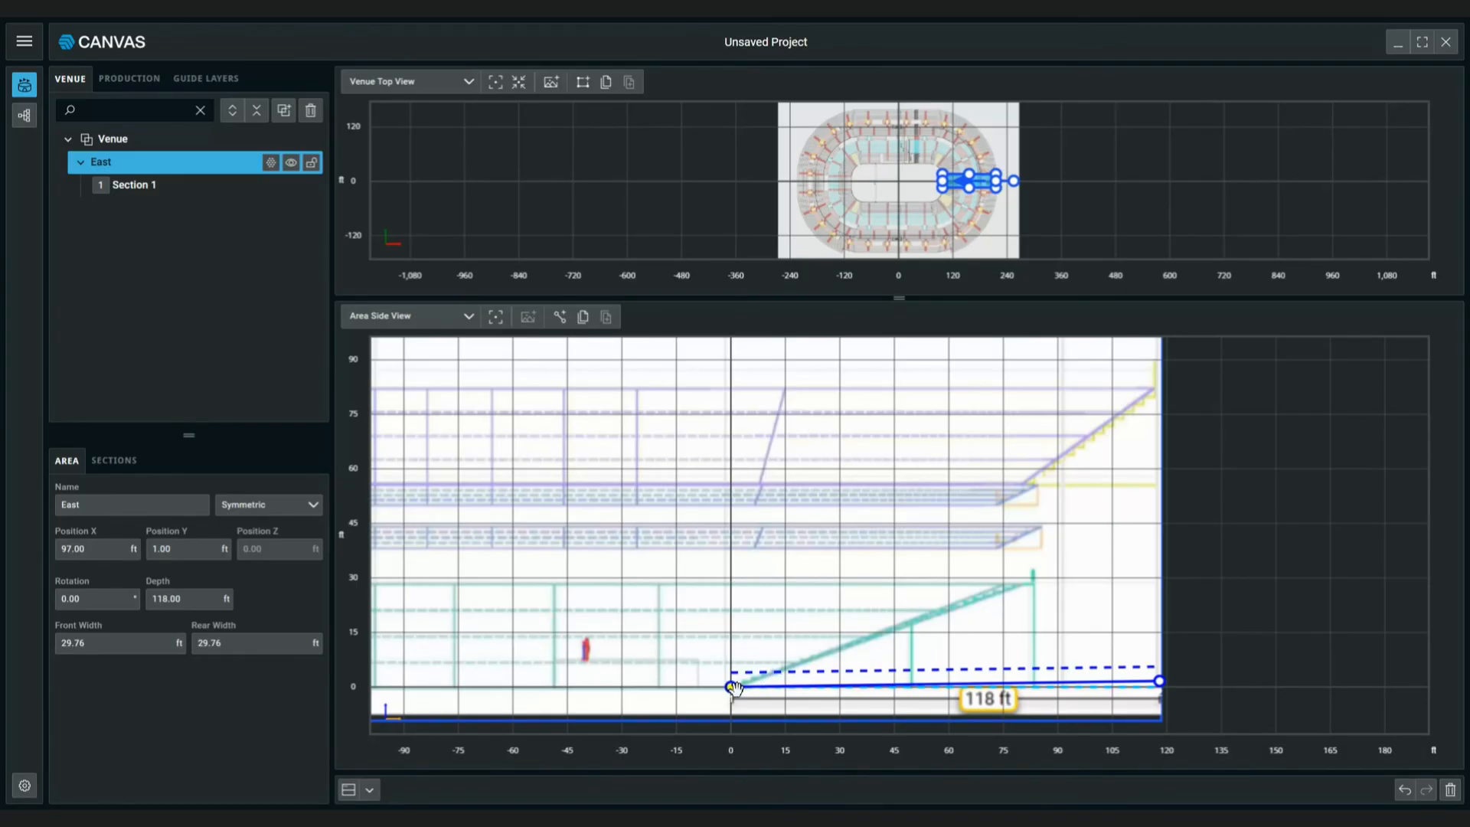
Raise the section's rear point to the lower bowl's top at X 83 ft, Z 29 ft, and name the section Lower Bowl
left_click_drag(1159, 680, 1033, 584)
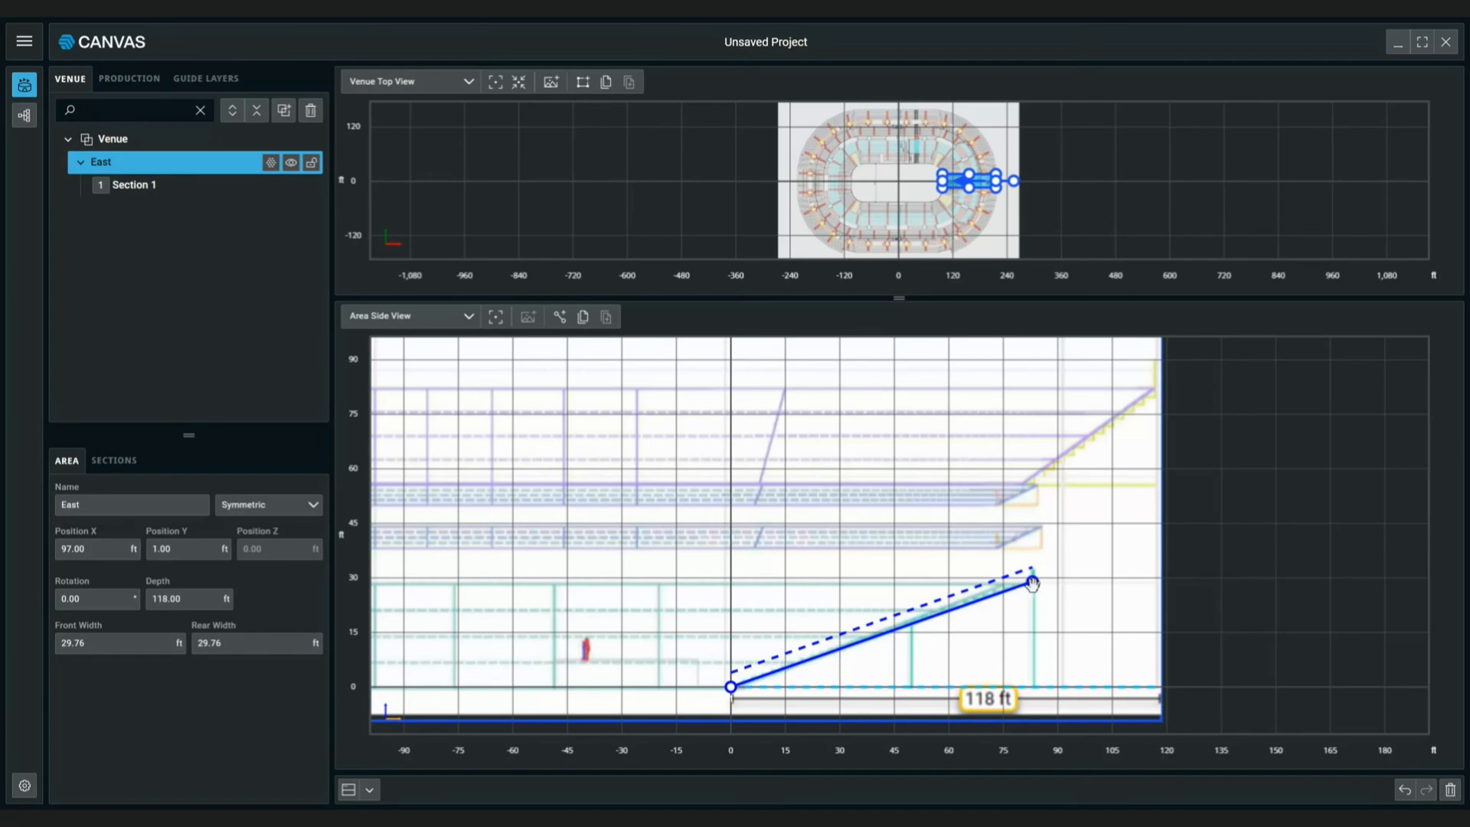
left_click(117, 463)
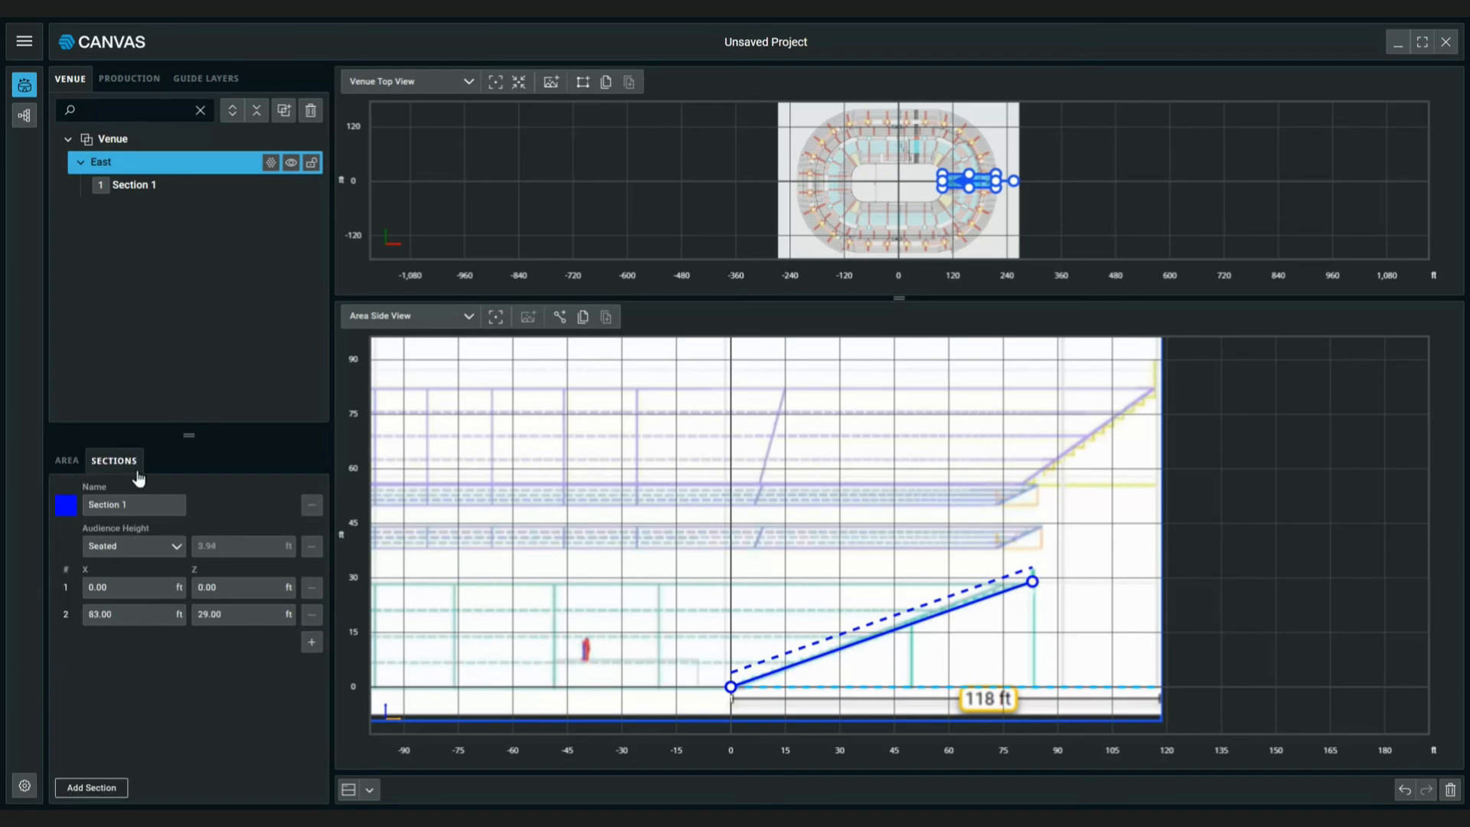
left_click_drag(130, 505, 82, 507)
type("Lower Bowl")
left_click(135, 562)
Add a loge section from X 75, Z 39 to X 85, Z 44 ft and an upper bowl section from X 75, Z 51 to X 117, Z 82 ft
left_click(560, 324)
left_click_drag(1032, 558, 1040, 527)
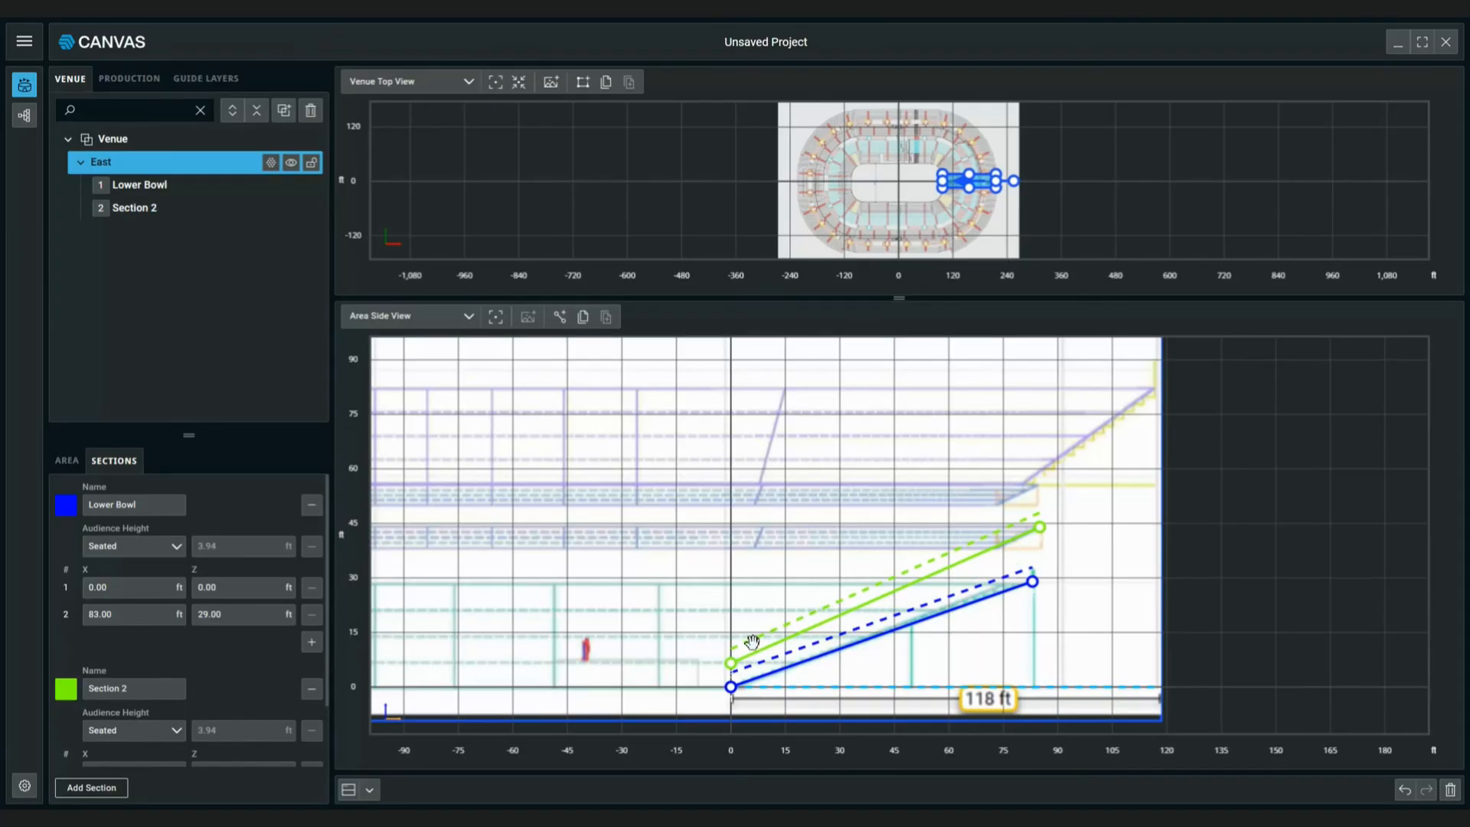
left_click_drag(730, 663, 1003, 545)
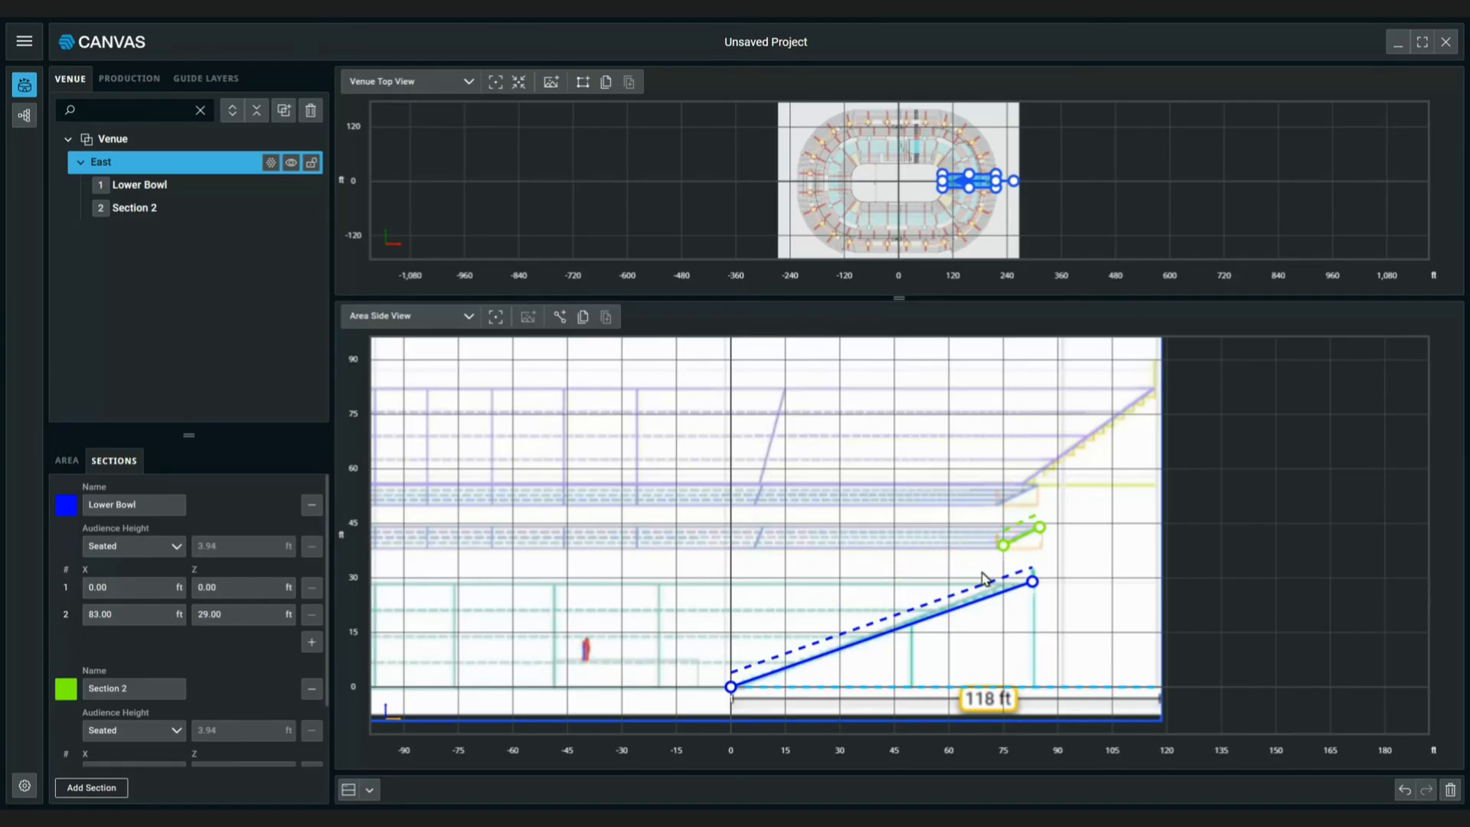
left_click(560, 316)
left_click_drag(1039, 498, 1156, 389)
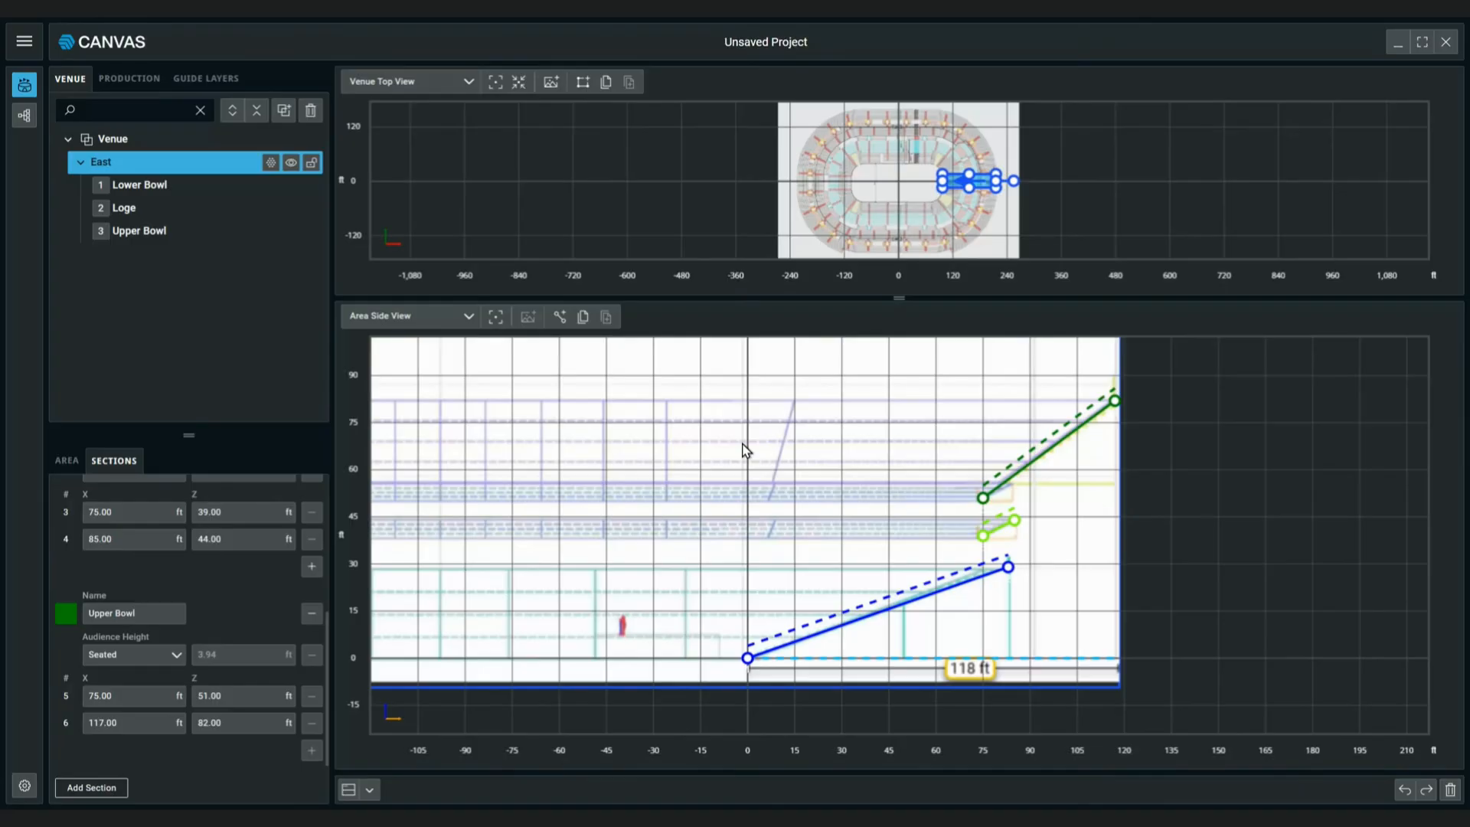
Check the East area's three sections in the 3D Venue view and return to the Area Side View
left_click(457, 322)
left_click(451, 363)
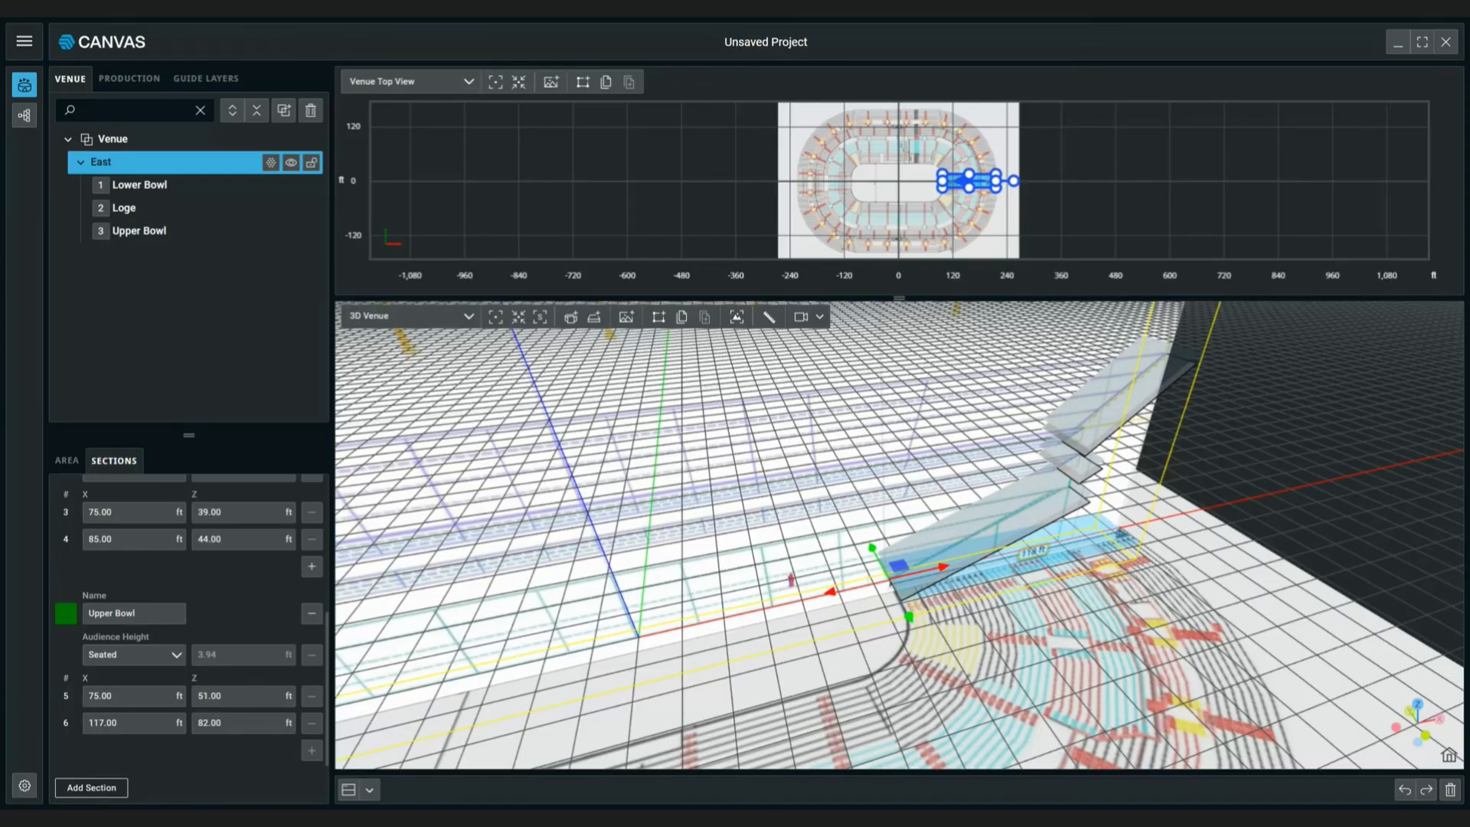
left_click(406, 316)
left_click(428, 383)
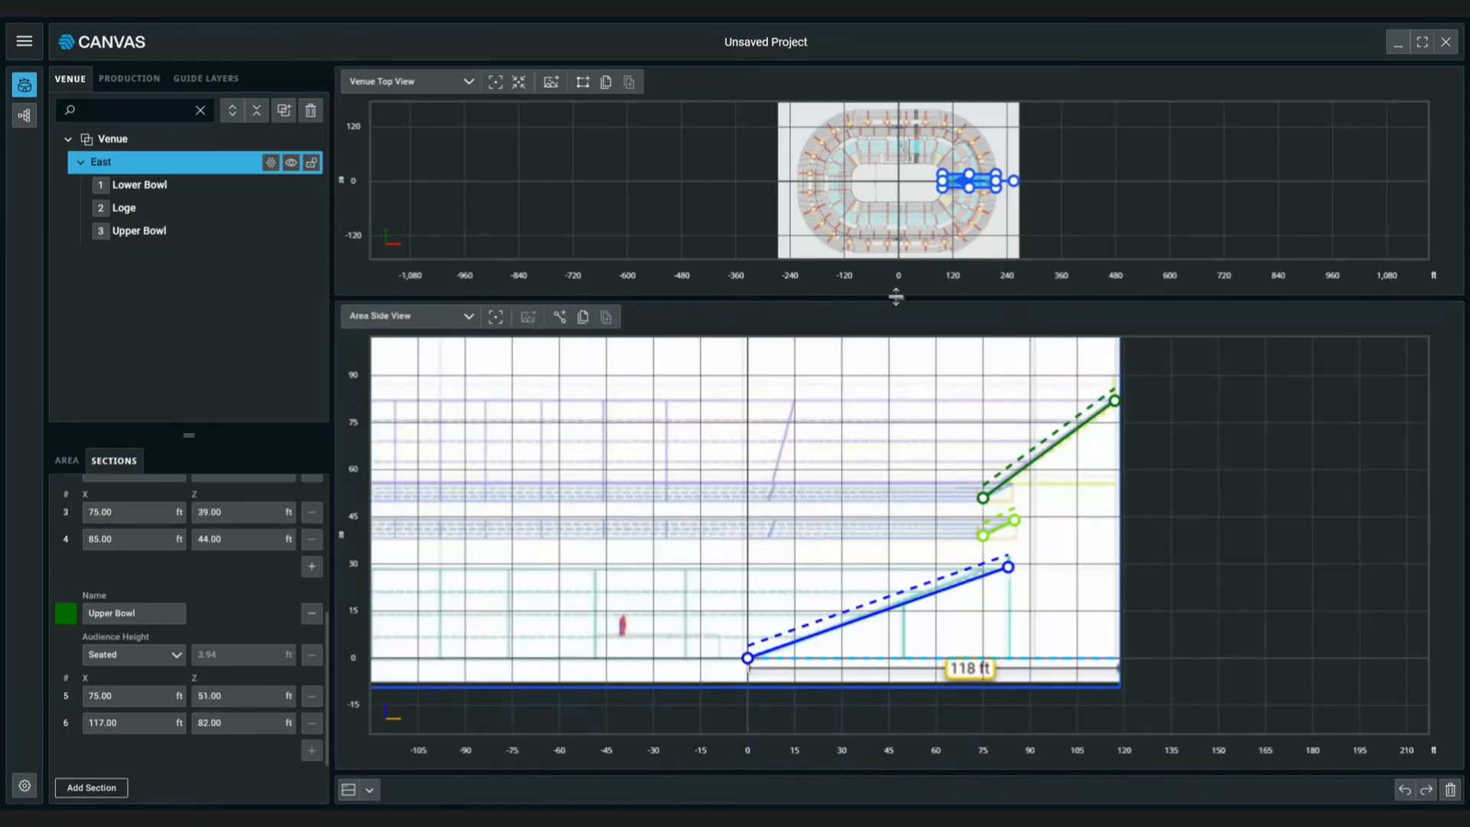
Copy the East area and paste a duplicate at the middle of the arena floor's north edge, about X 1, Y 41 ft
left_click_drag(896, 296, 941, 454)
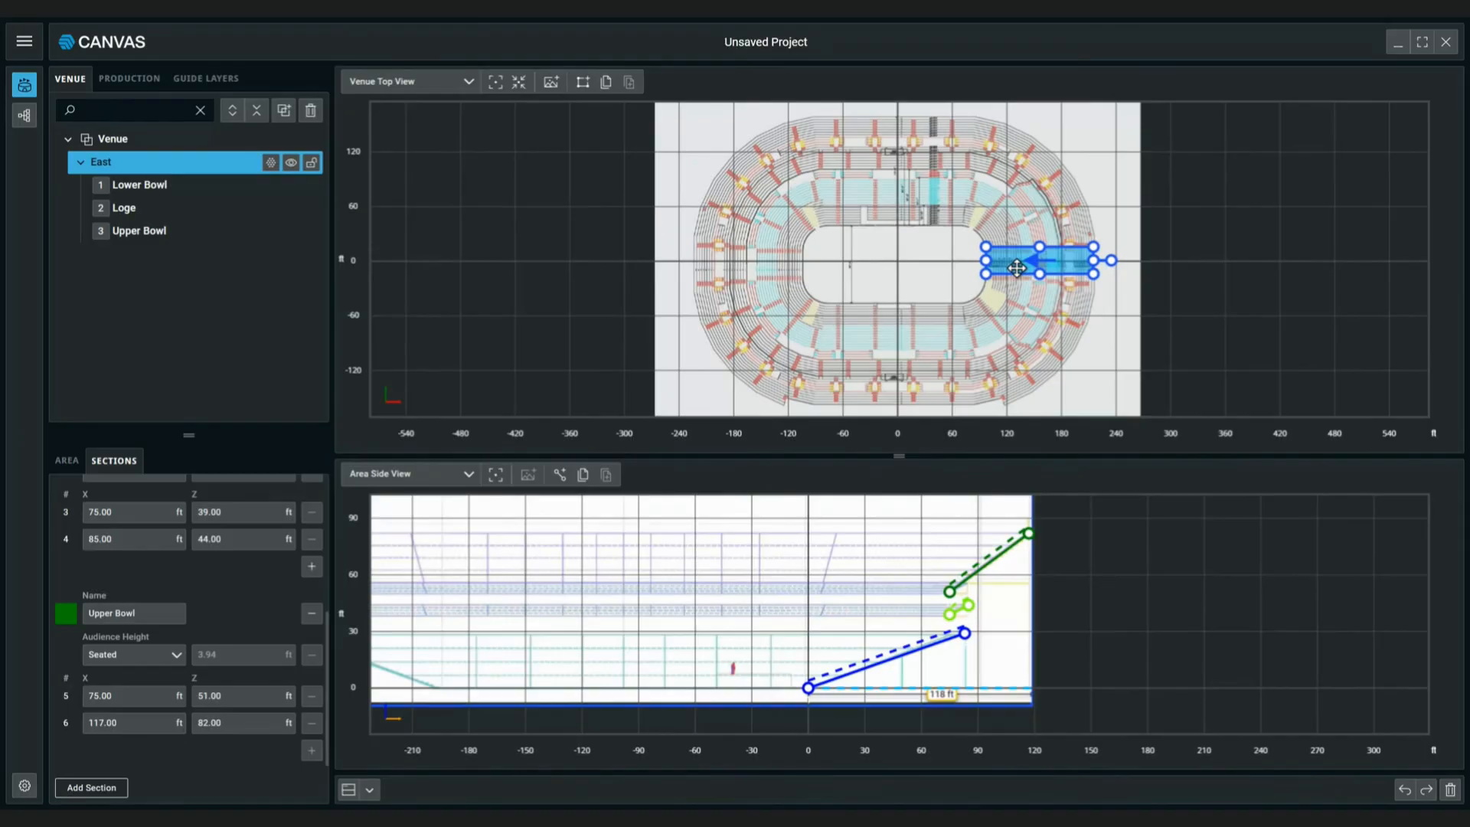
left_click(605, 82)
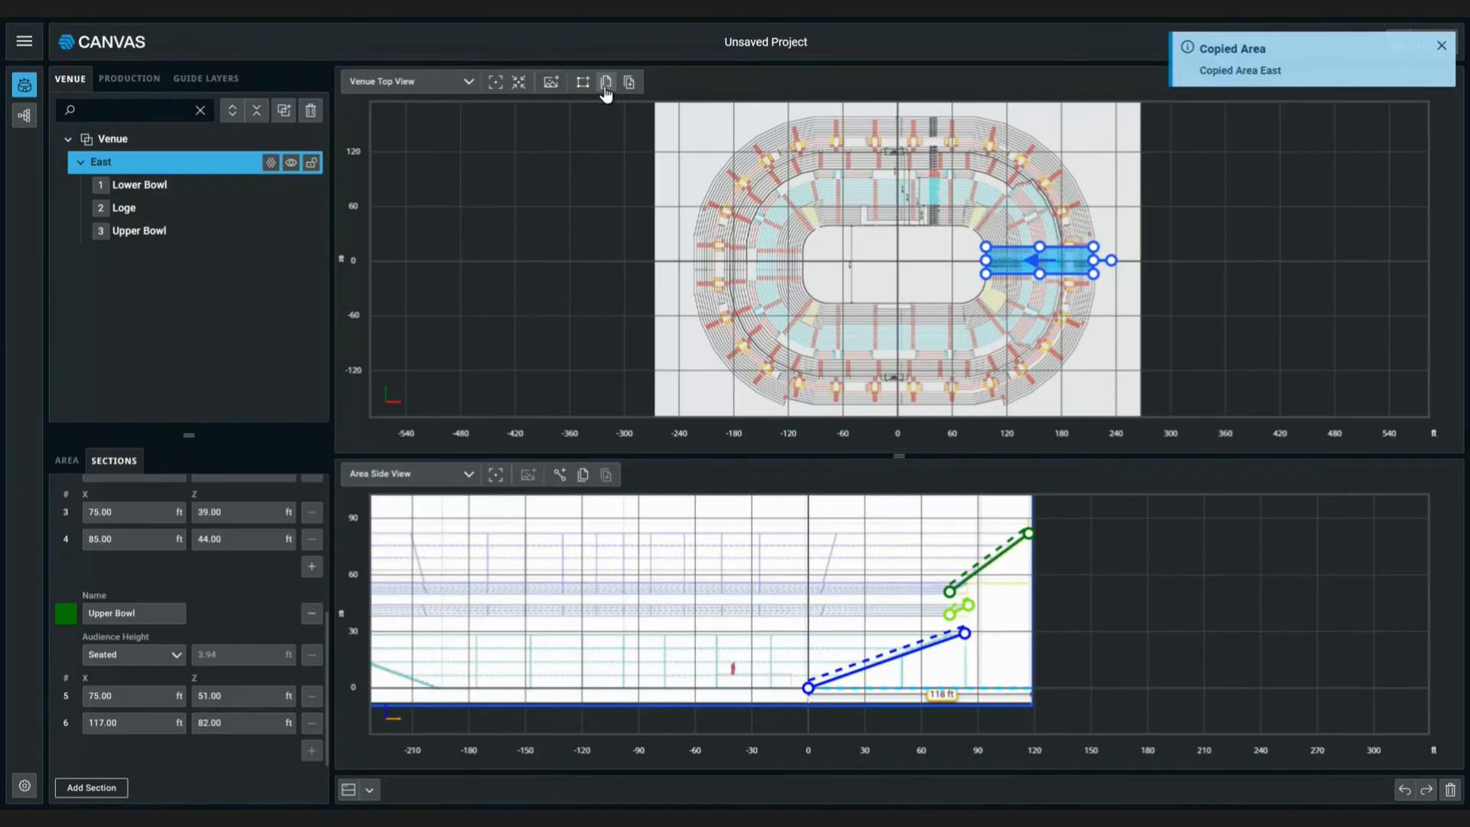
left_click(629, 83)
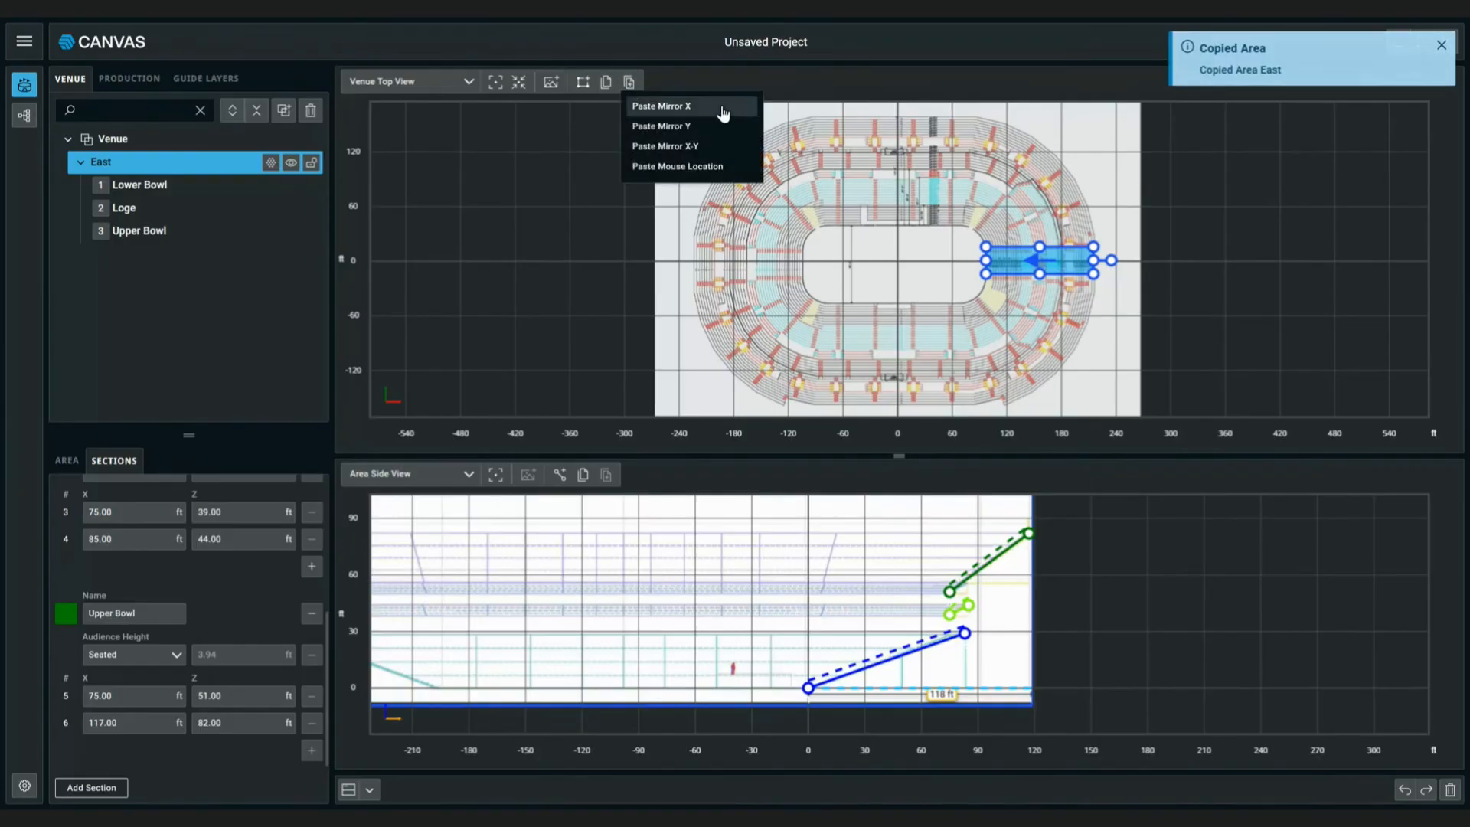
left_click(740, 167)
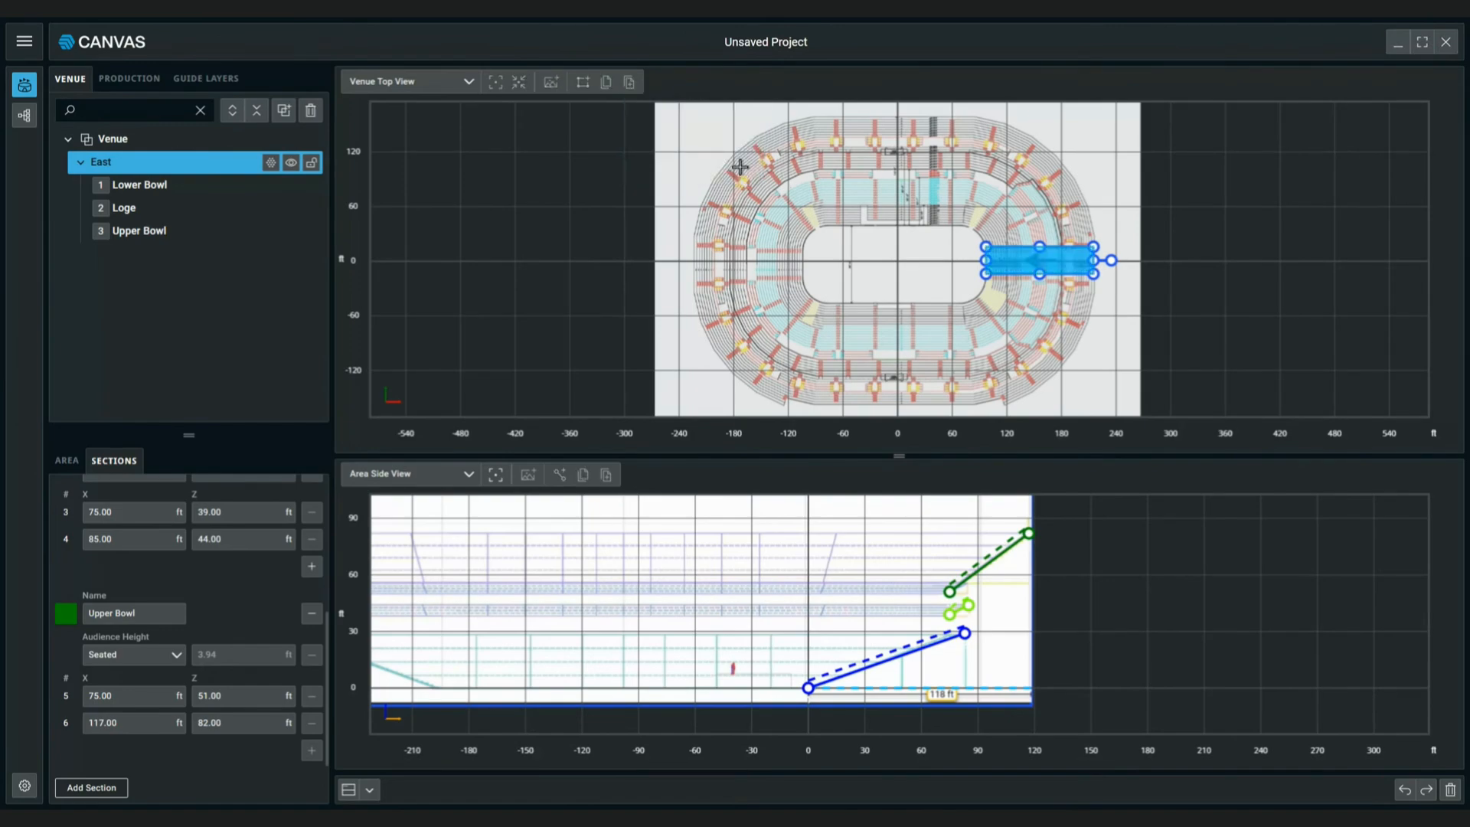
left_click(900, 224)
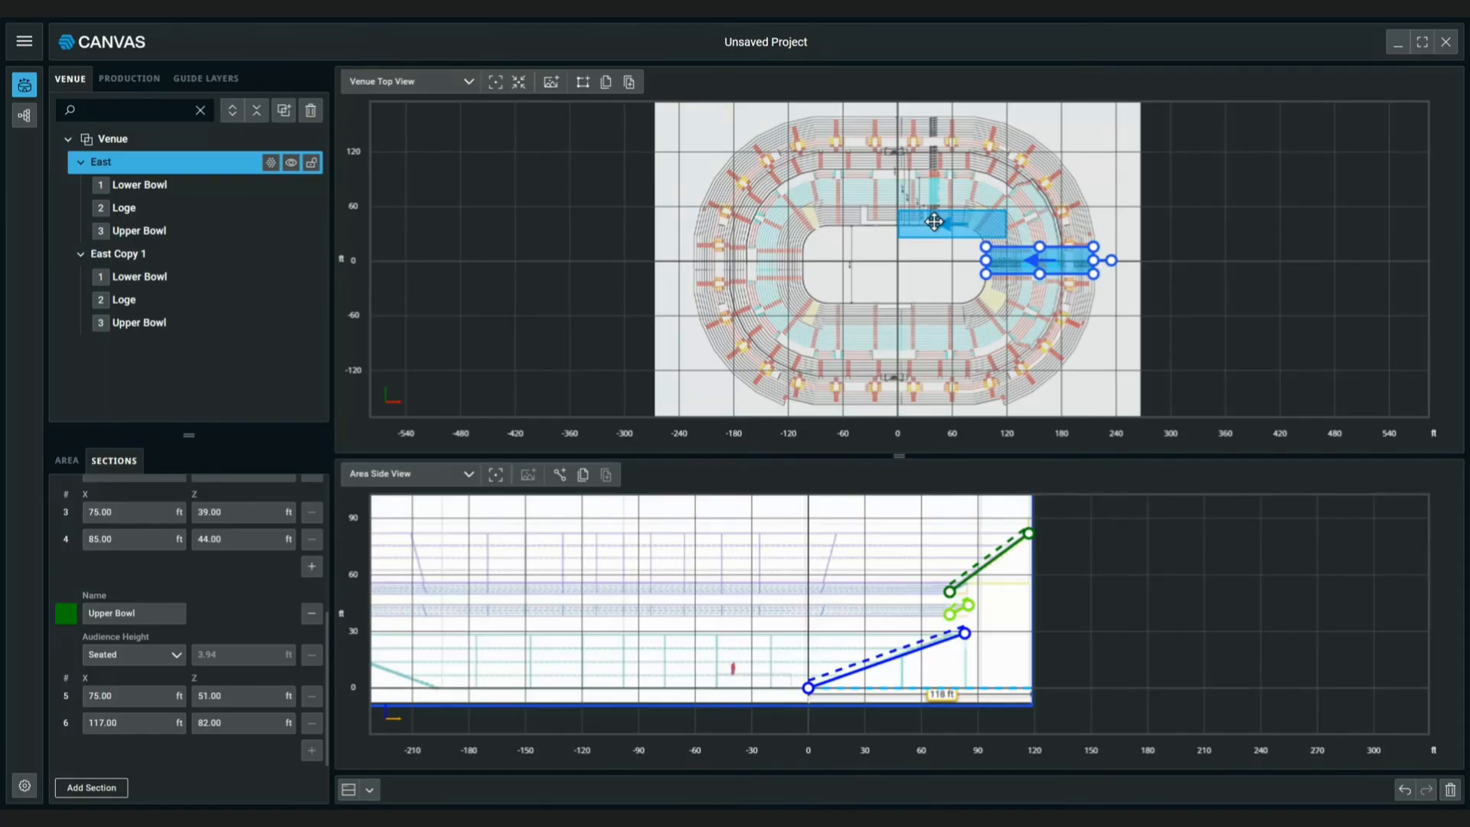
Rename the pasted East copy North and rotate it to 90° so it extends outward over the guide's north stands
left_click(193, 259)
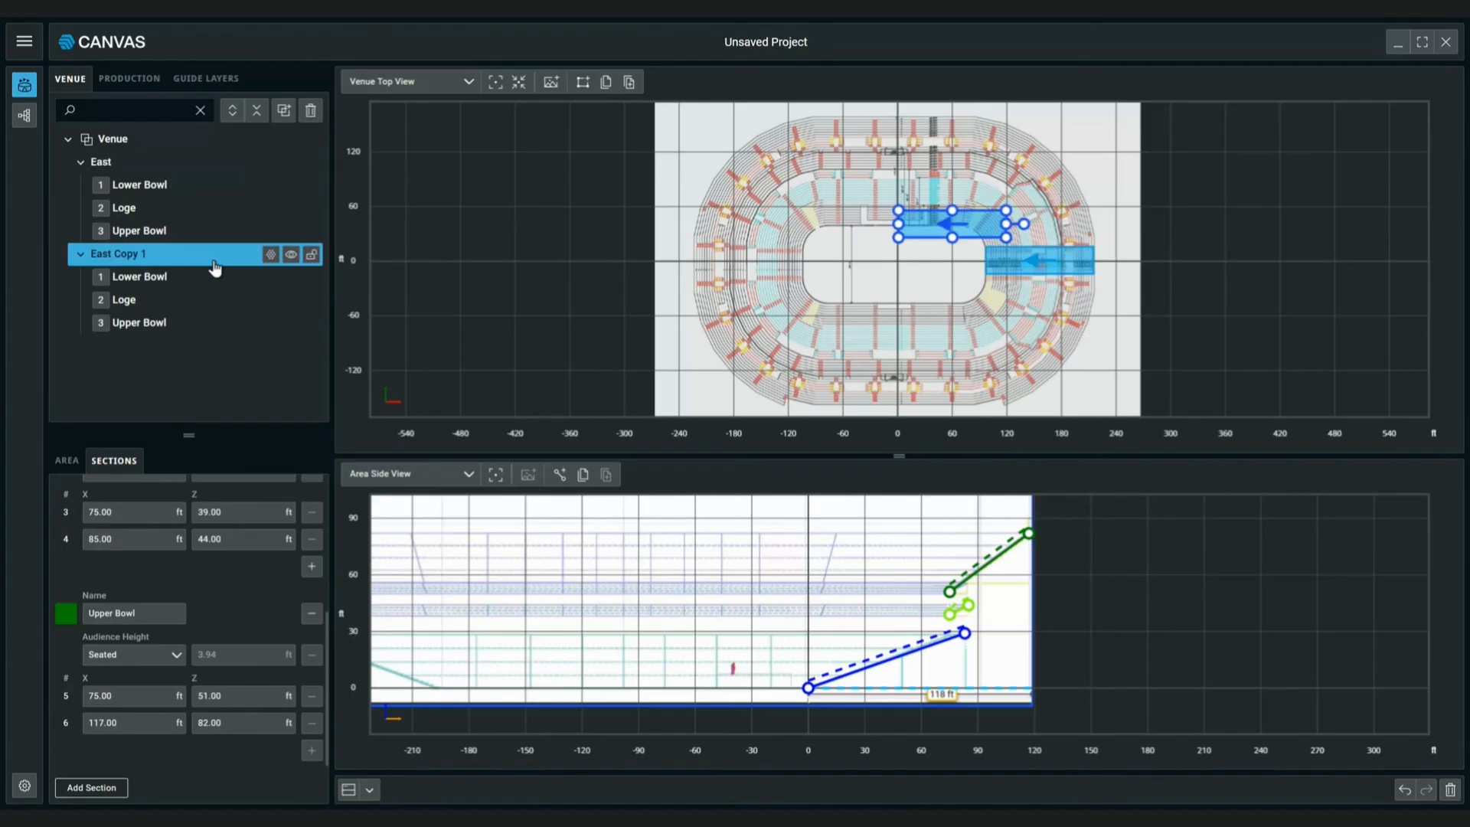
left_click(67, 460)
left_click_drag(136, 507, 59, 509)
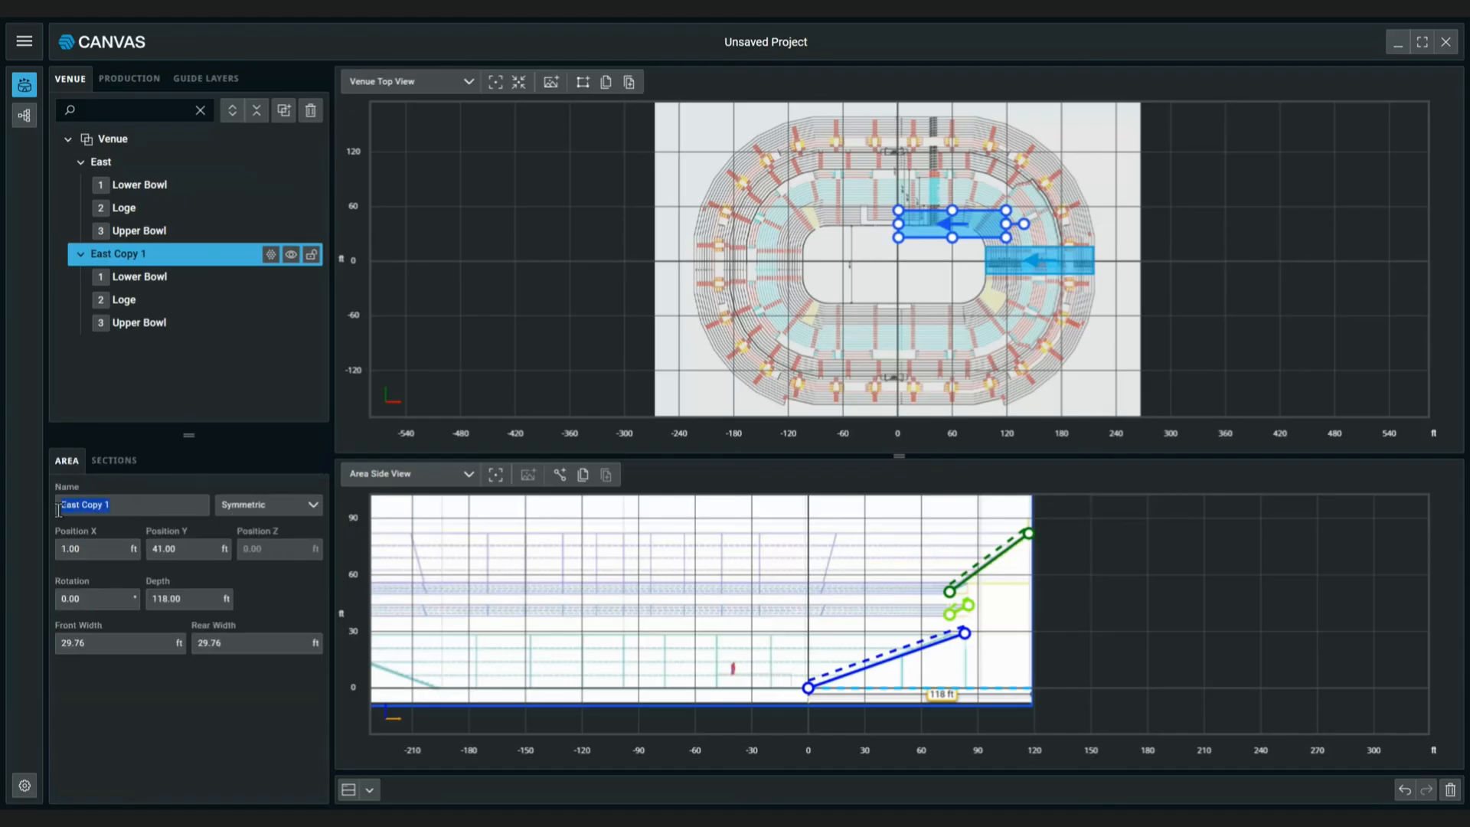
type("North")
left_click_drag(1024, 224, 902, 146)
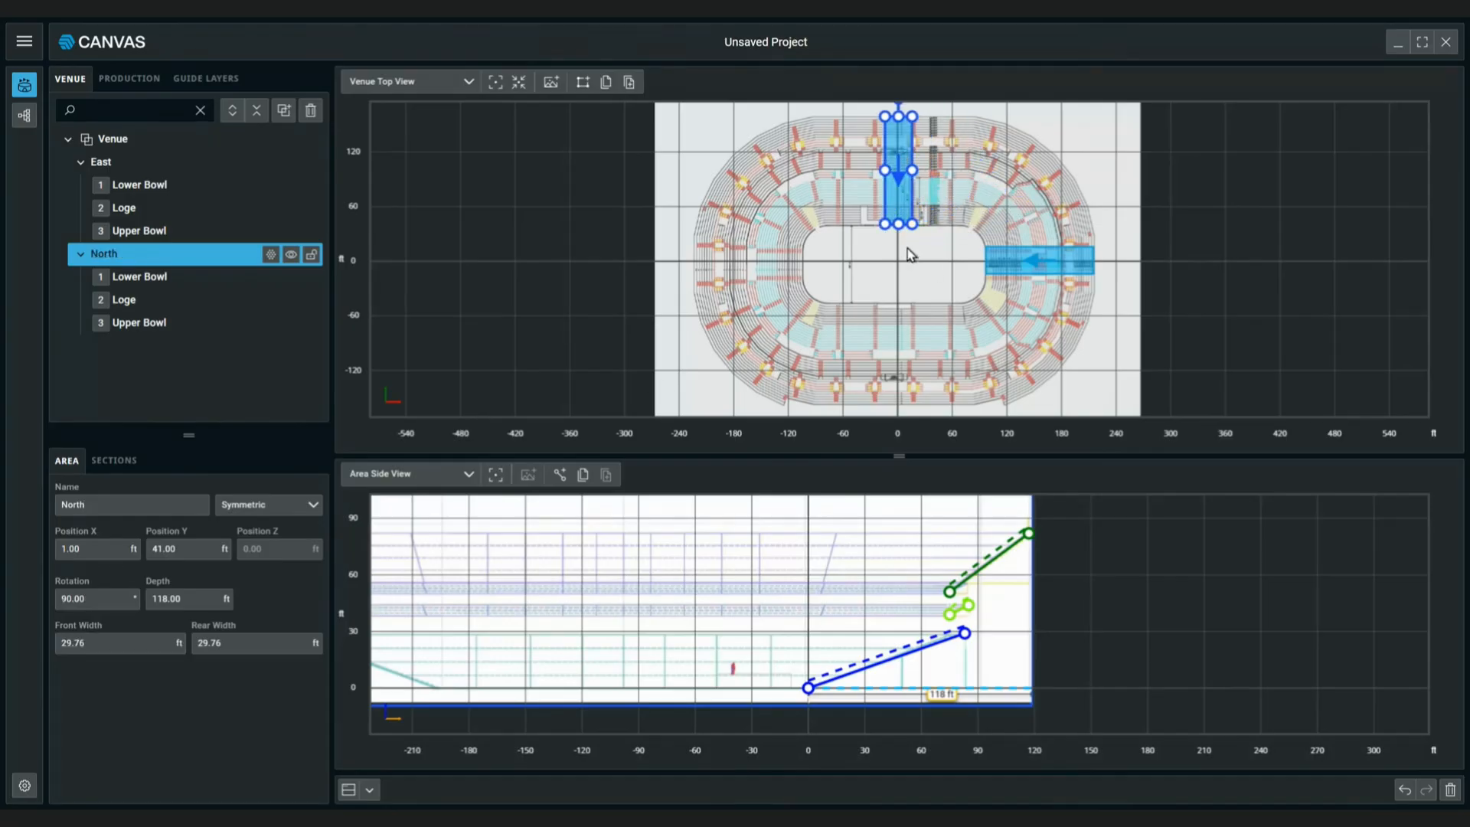
Center the North area at X 0 ft and set both its front and rear widths to 145.23 ft
left_click_drag(101, 550, 53, 555)
type("0")
left_click_drag(912, 170, 961, 170)
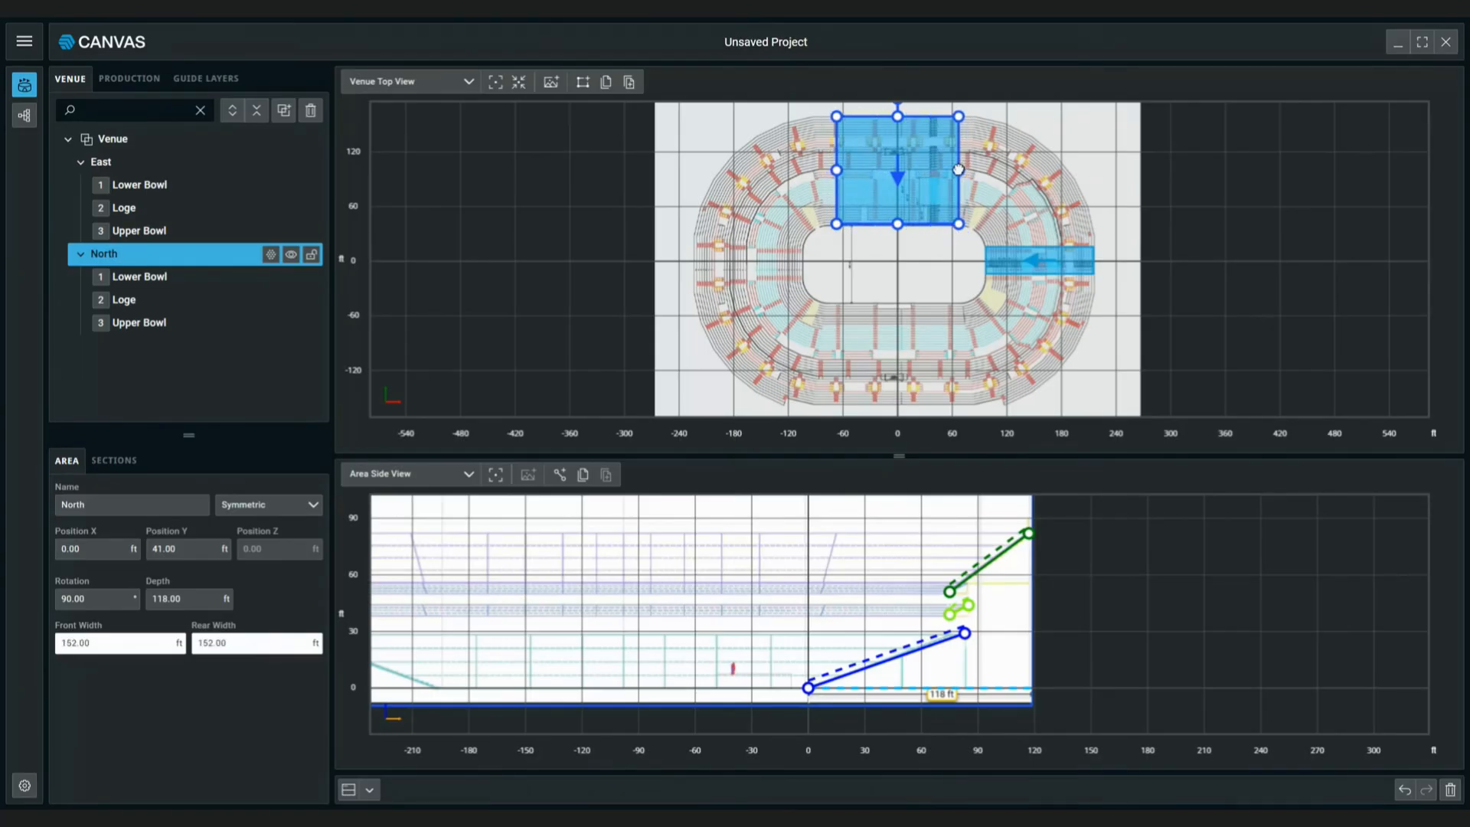
left_click_drag(107, 643, 59, 647)
type("145.23")
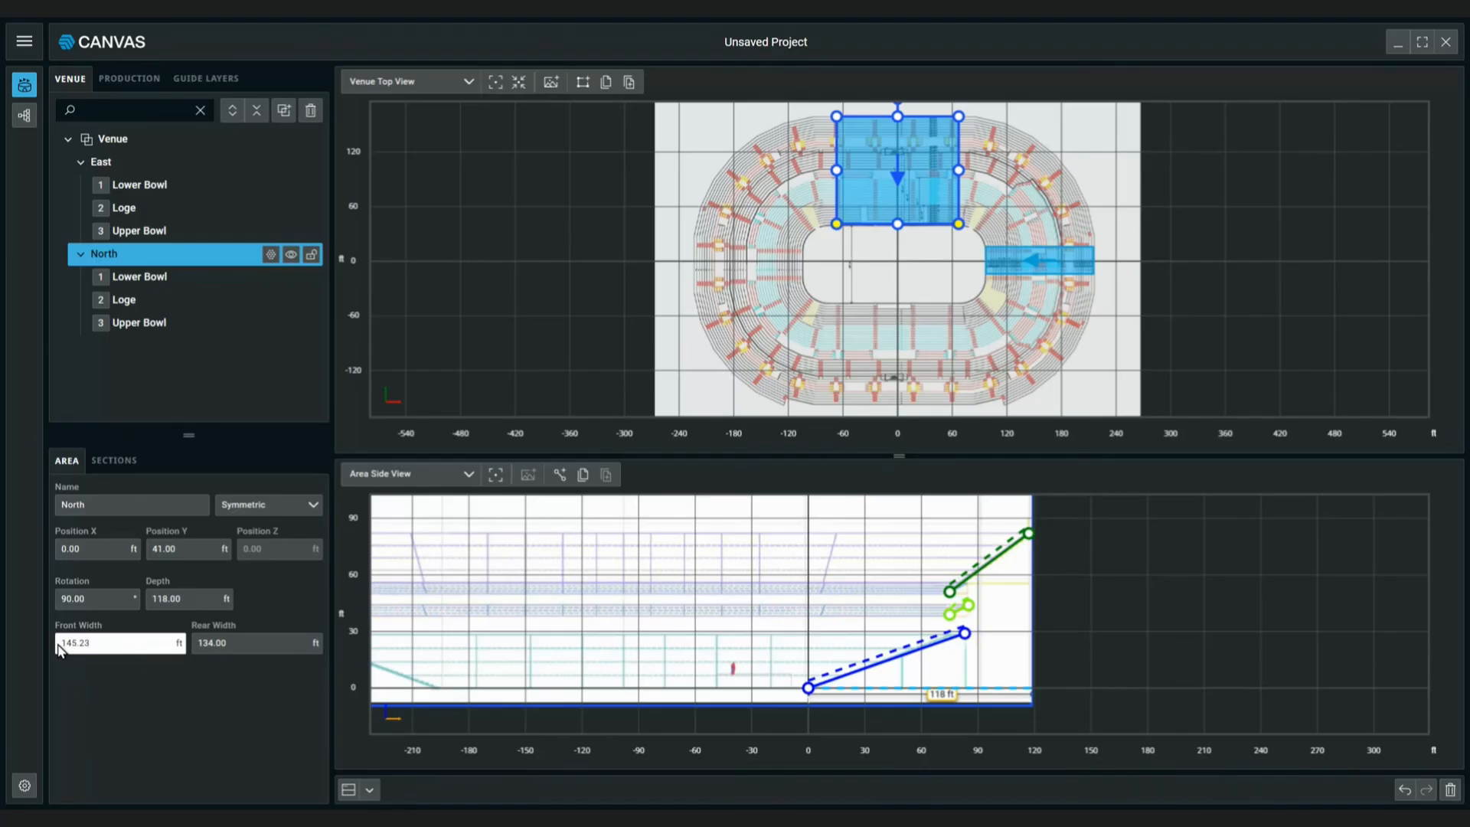
key("Tab")
type("145")
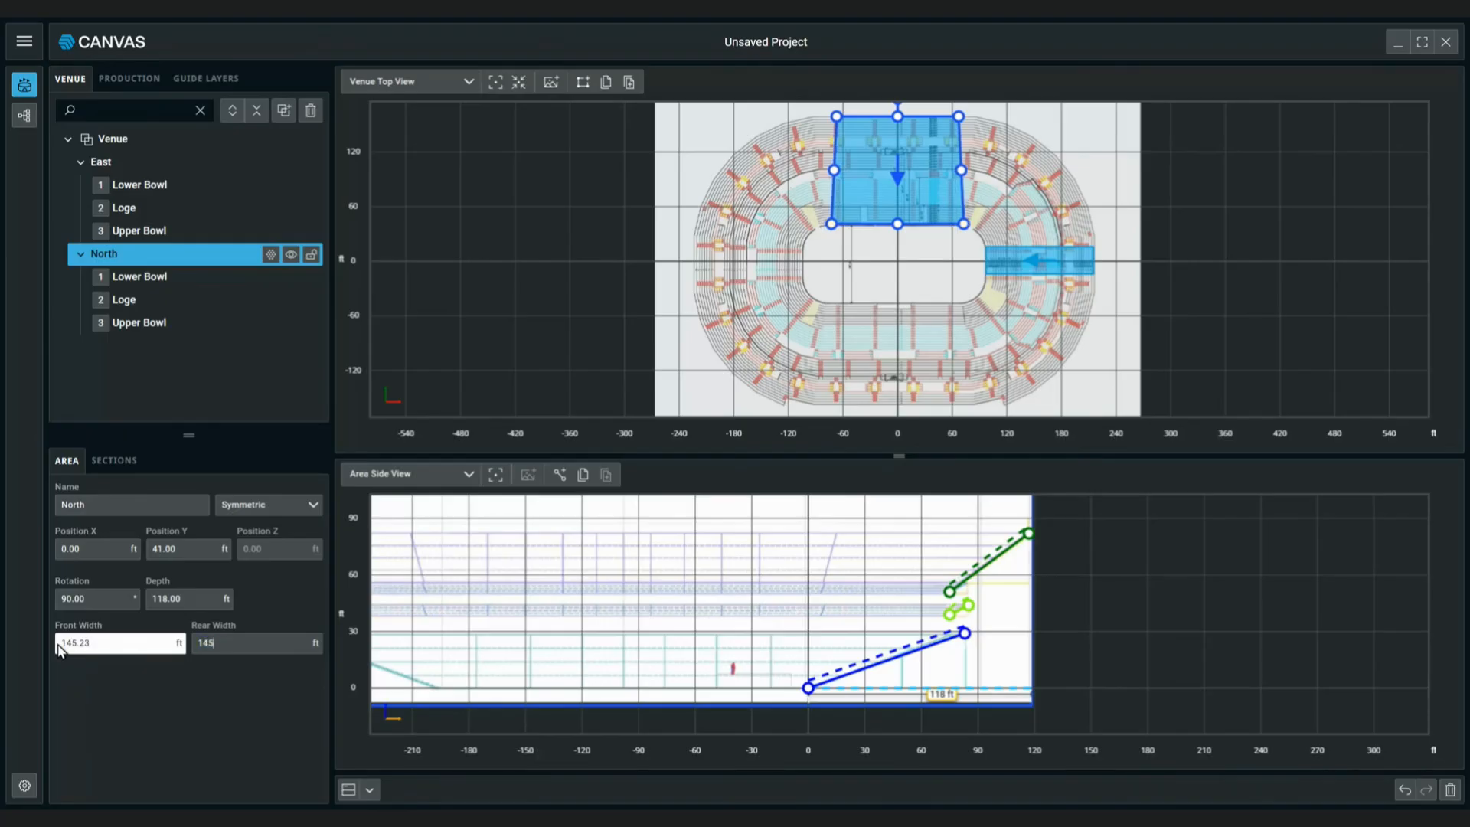
type(".23")
key("Return")
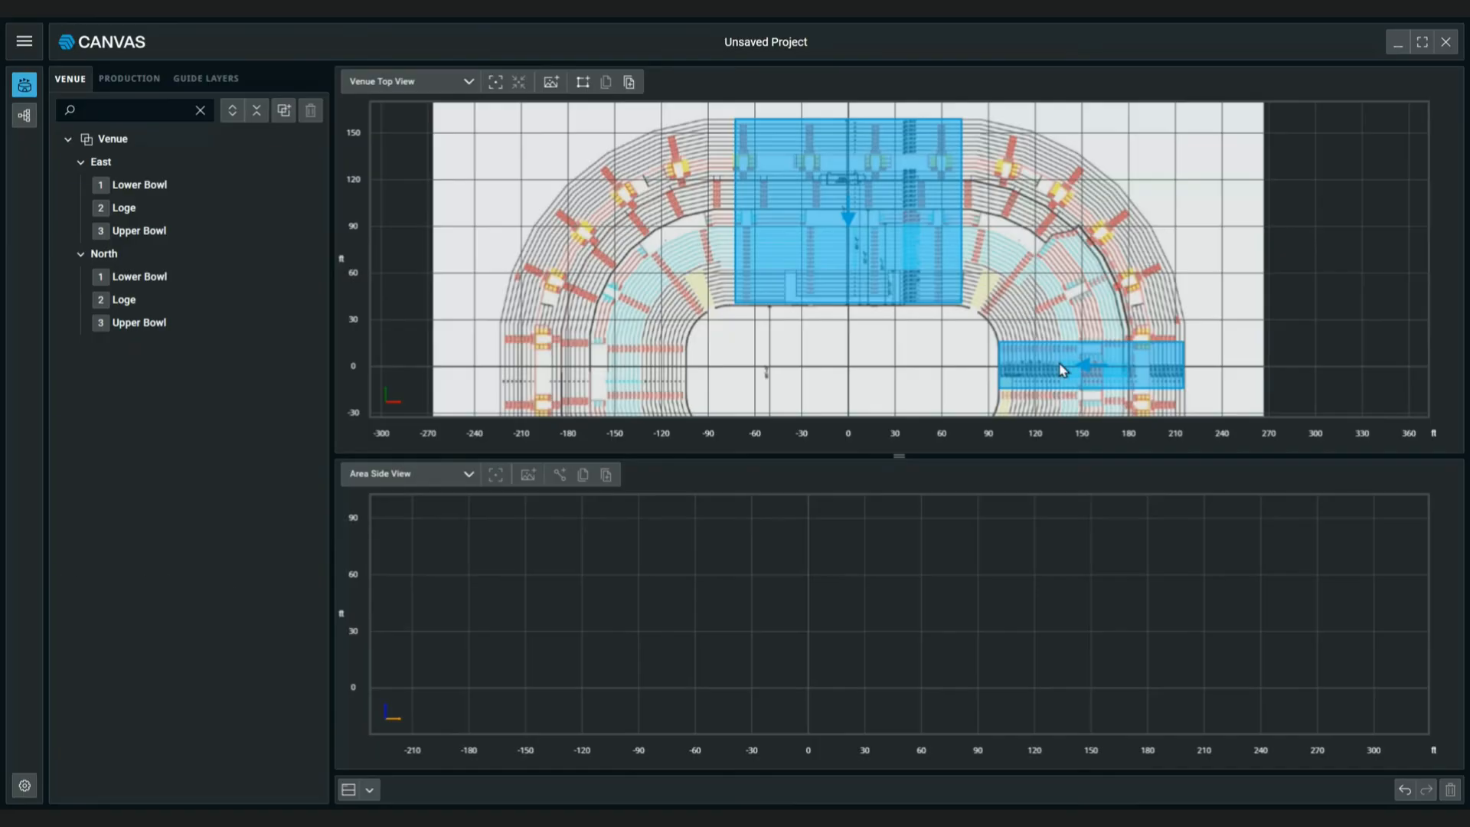
Copy the East area and paste a duplicate just north of it at about X 97, Y 42 ft
left_click(1062, 371)
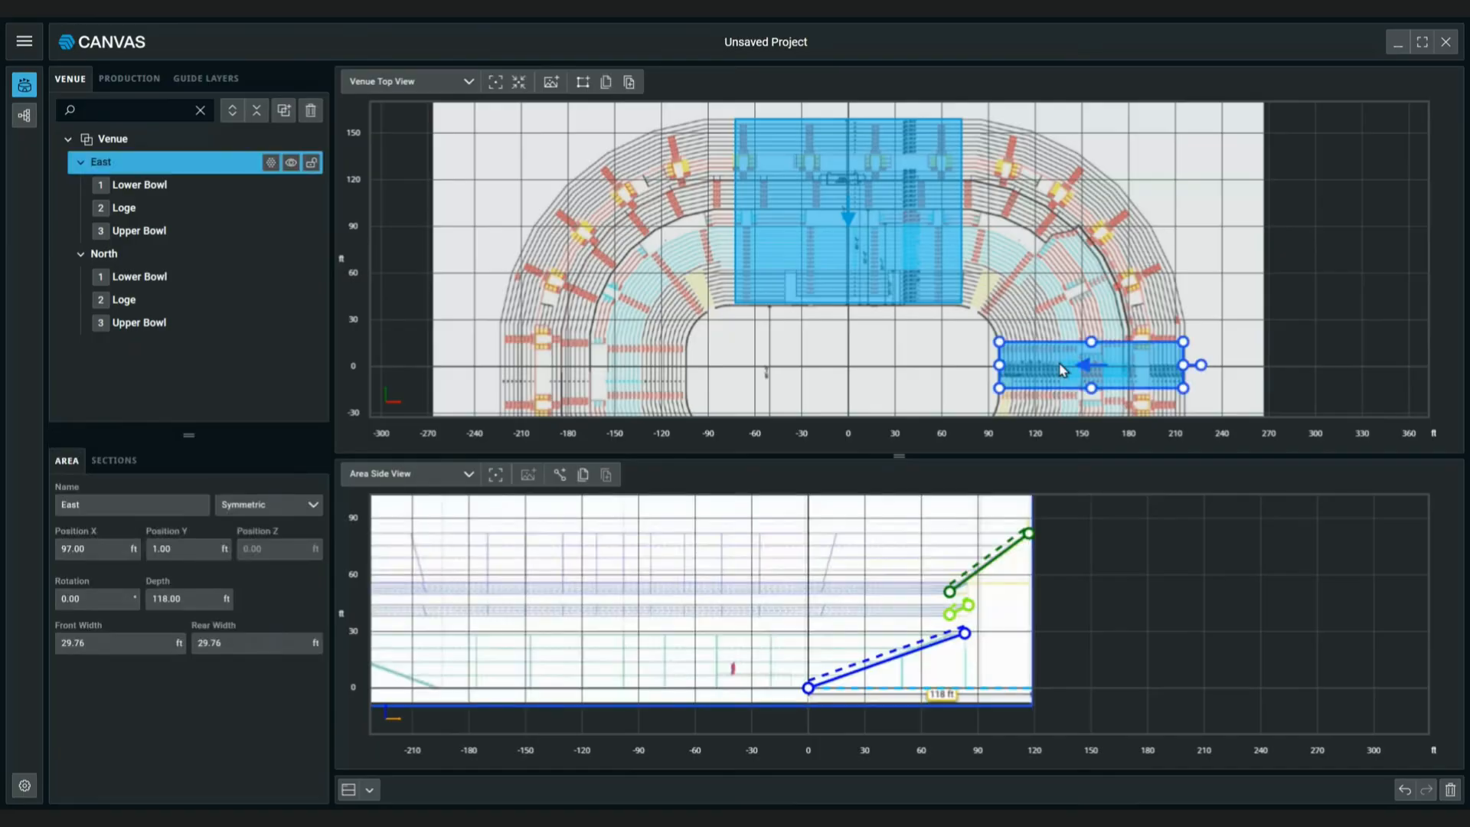
left_click(604, 83)
left_click(630, 83)
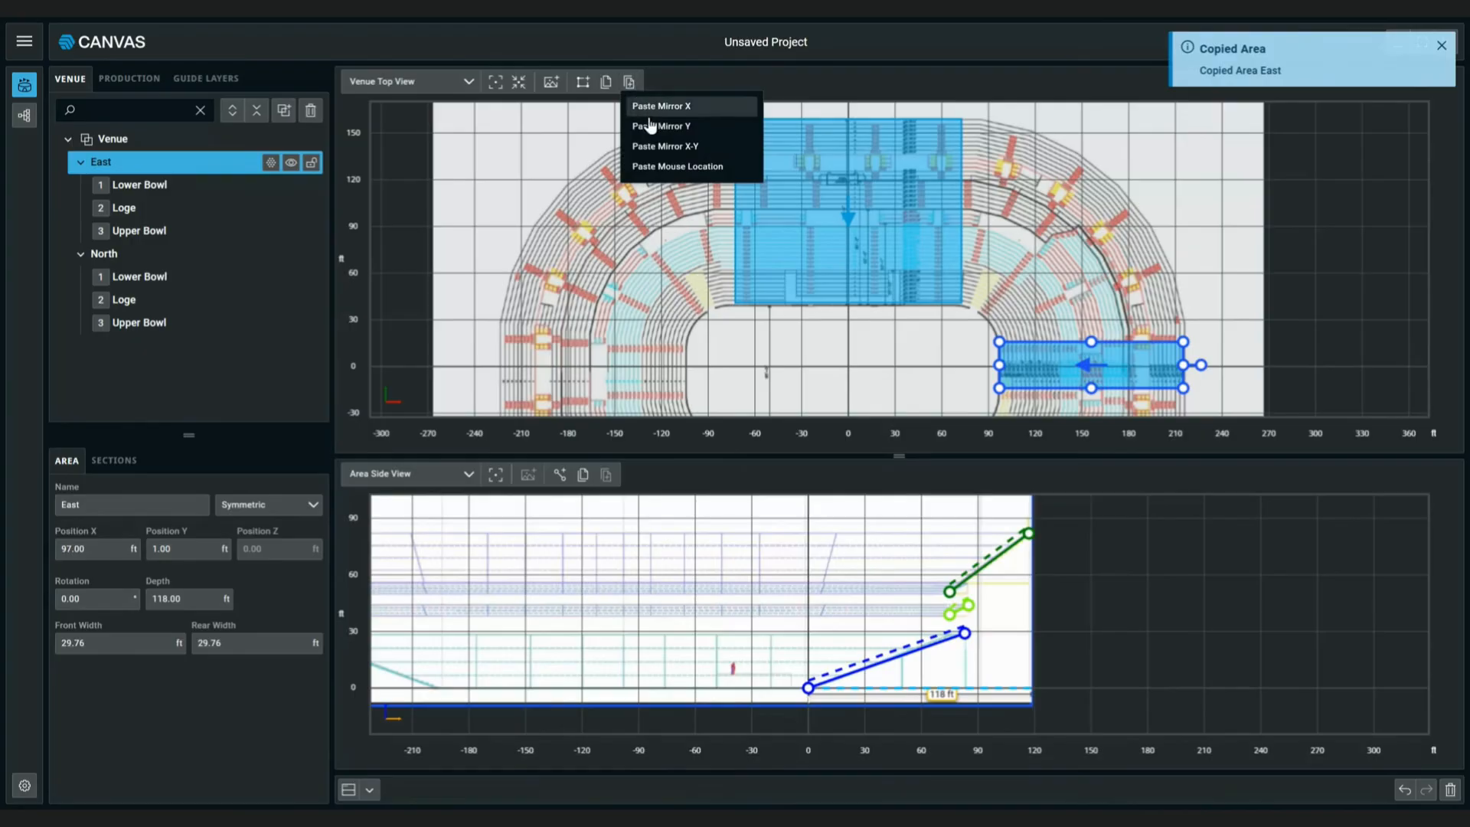
left_click(666, 165)
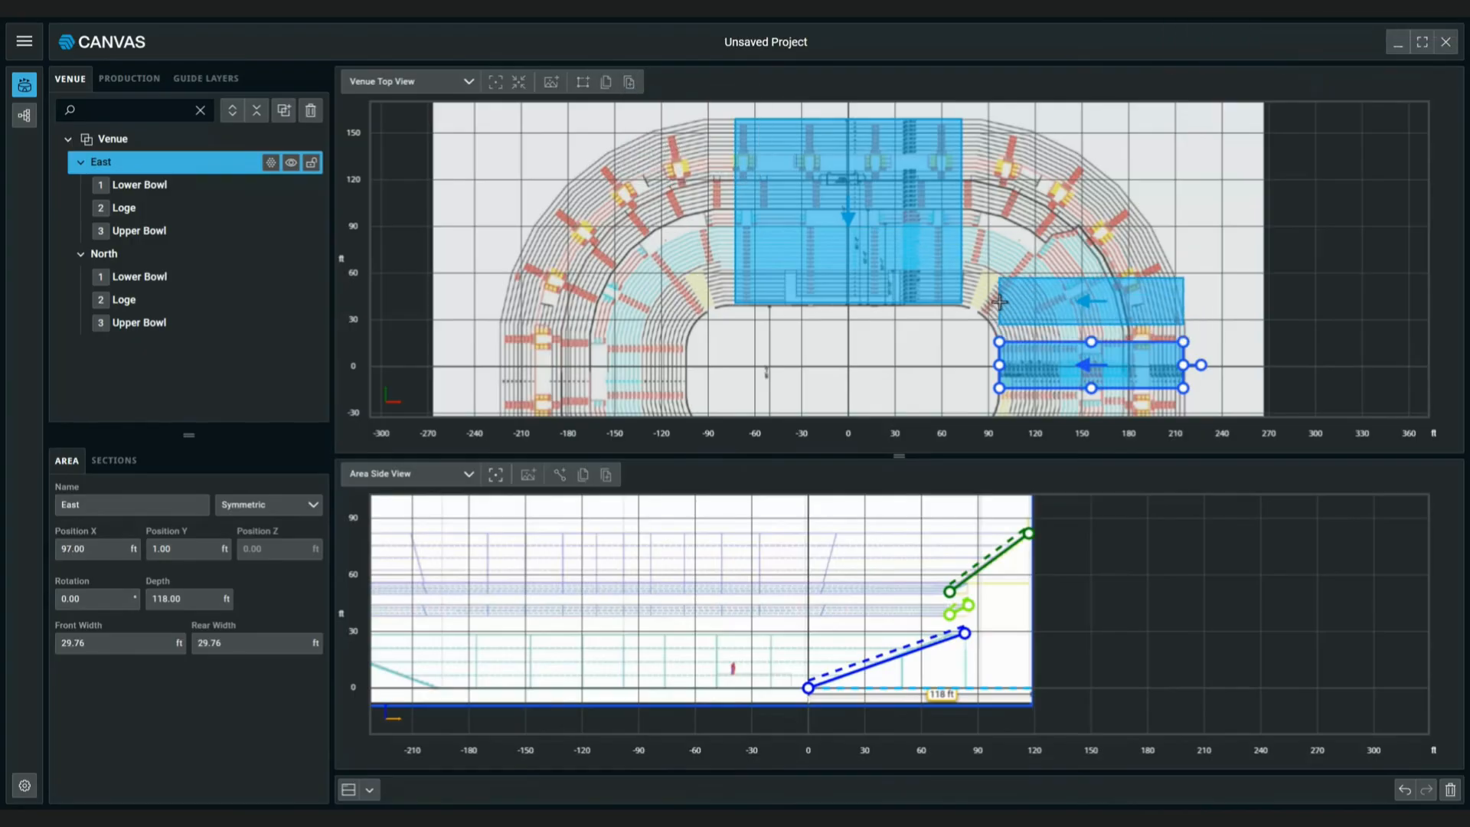
left_click(999, 302)
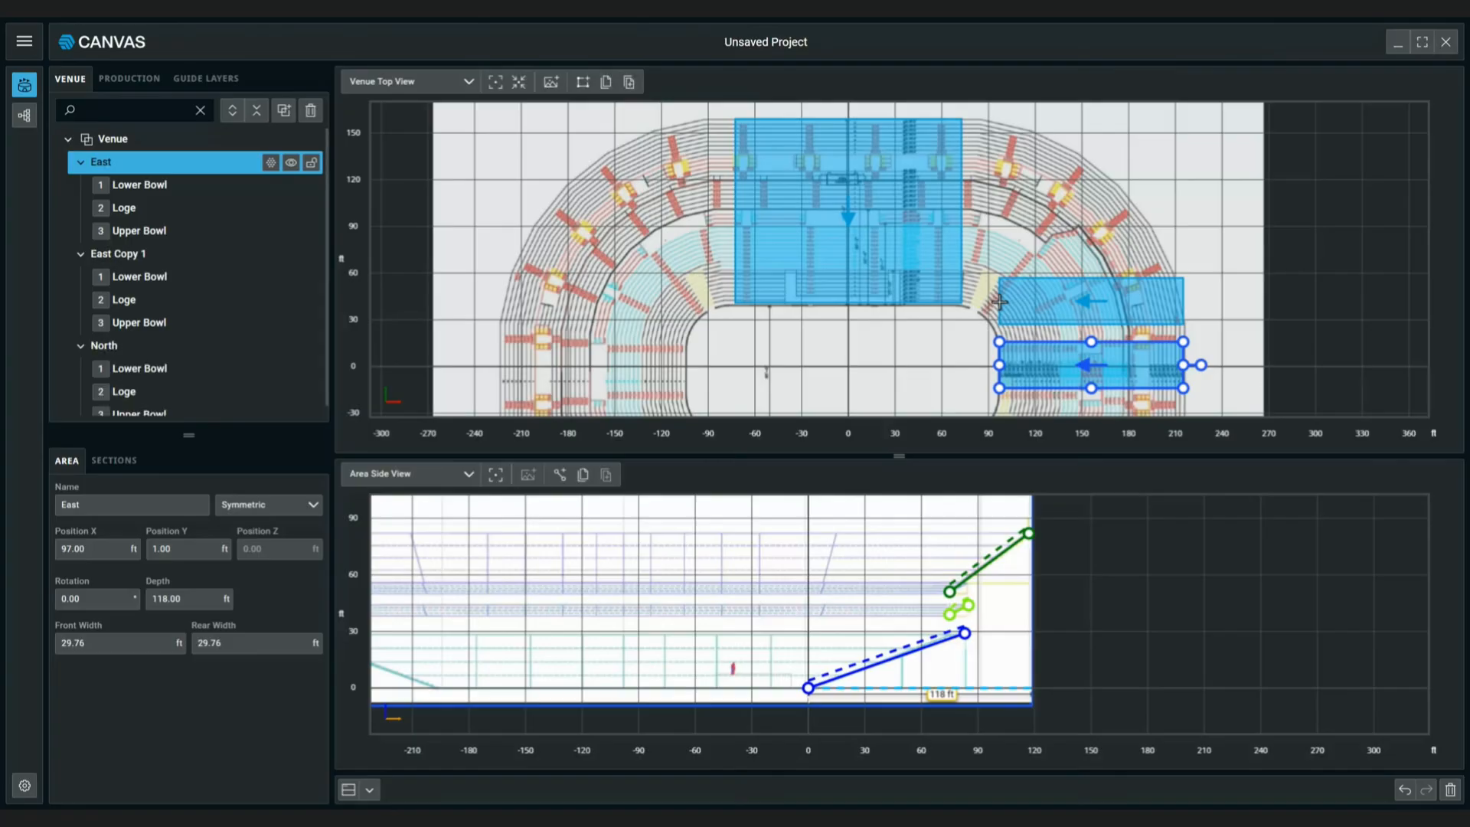
Rename the new East copy NEast and change its area shape to Circular
left_click(128, 255)
left_click_drag(125, 507, 58, 511)
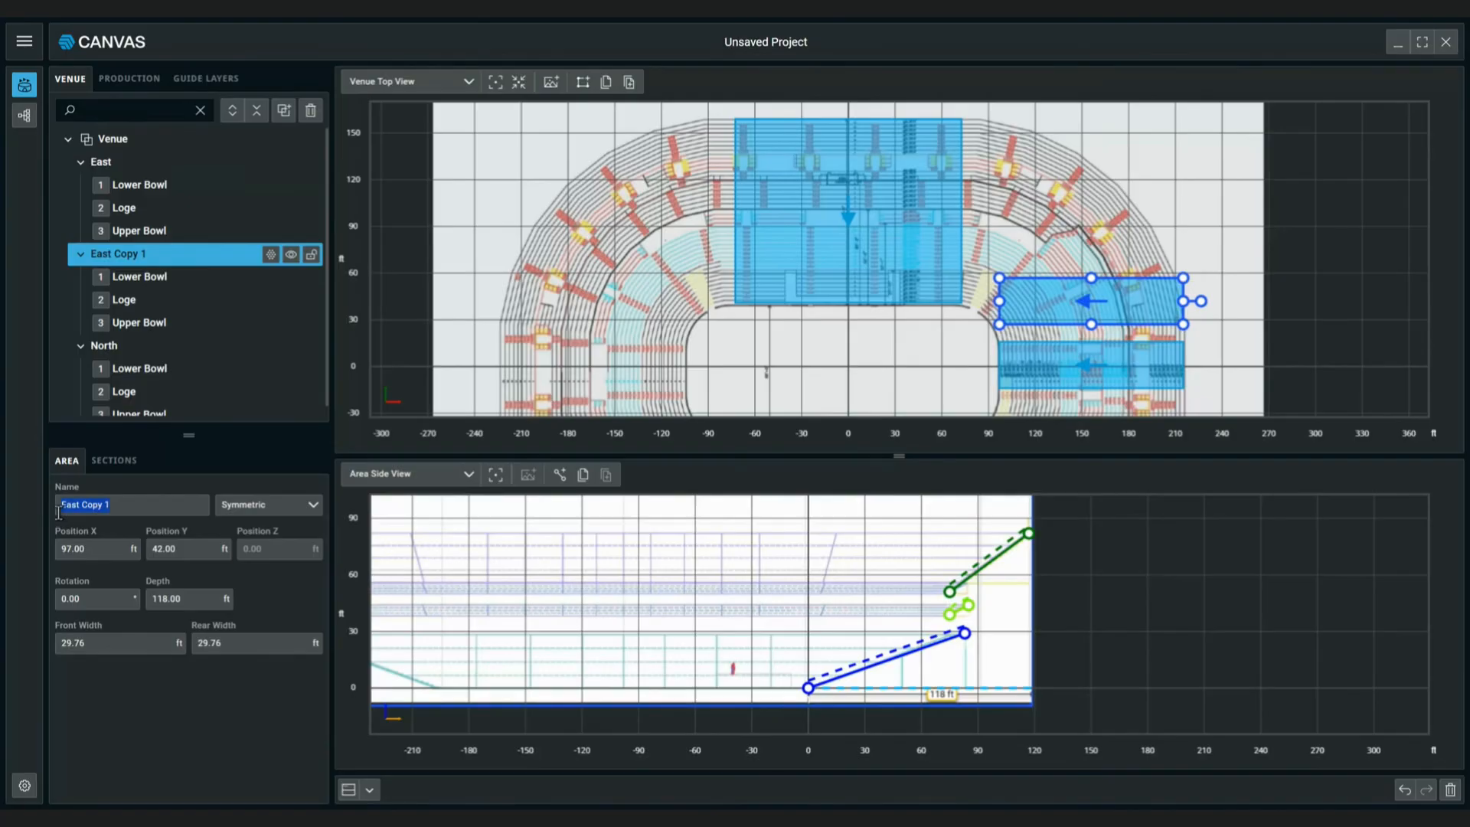
type("NEast")
key("Return")
left_click(302, 512)
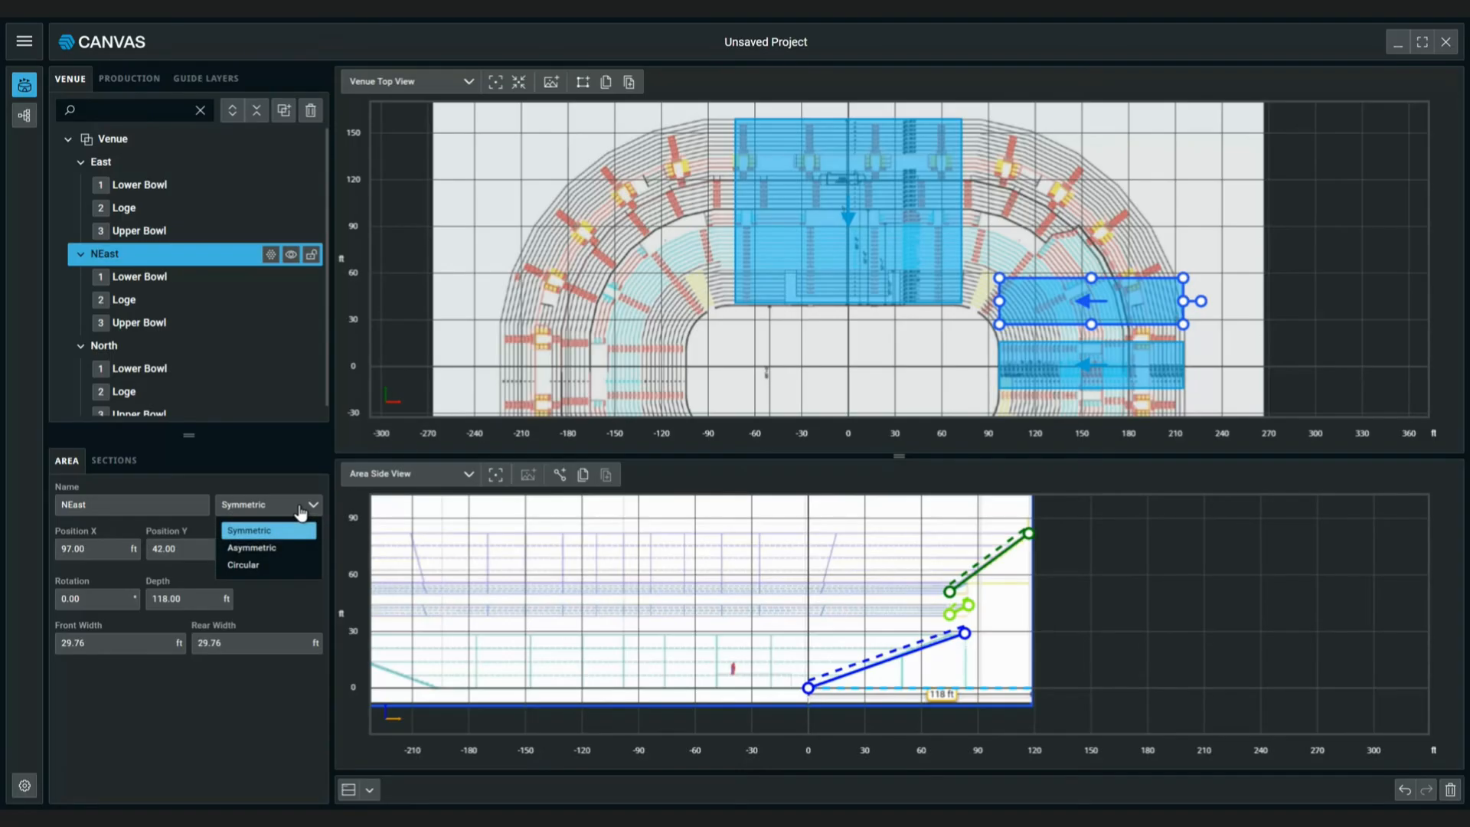
left_click(286, 571)
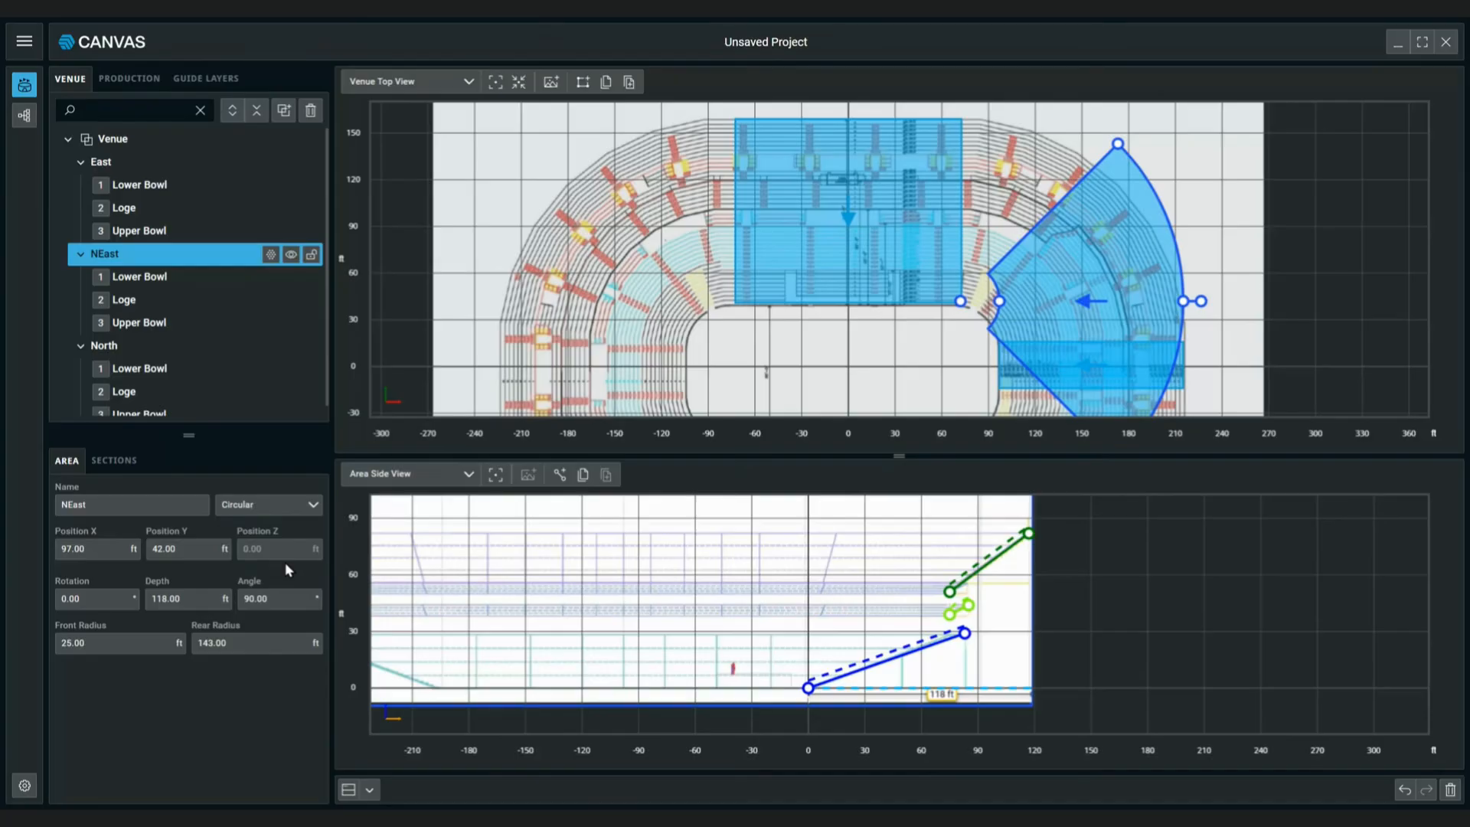
Rotate NEast to 45° and move it to about X 90, Y 34 ft, so its ends meet the North and East areas
left_click(154, 599)
left_click_drag(89, 605, 63, 598)
key("Return")
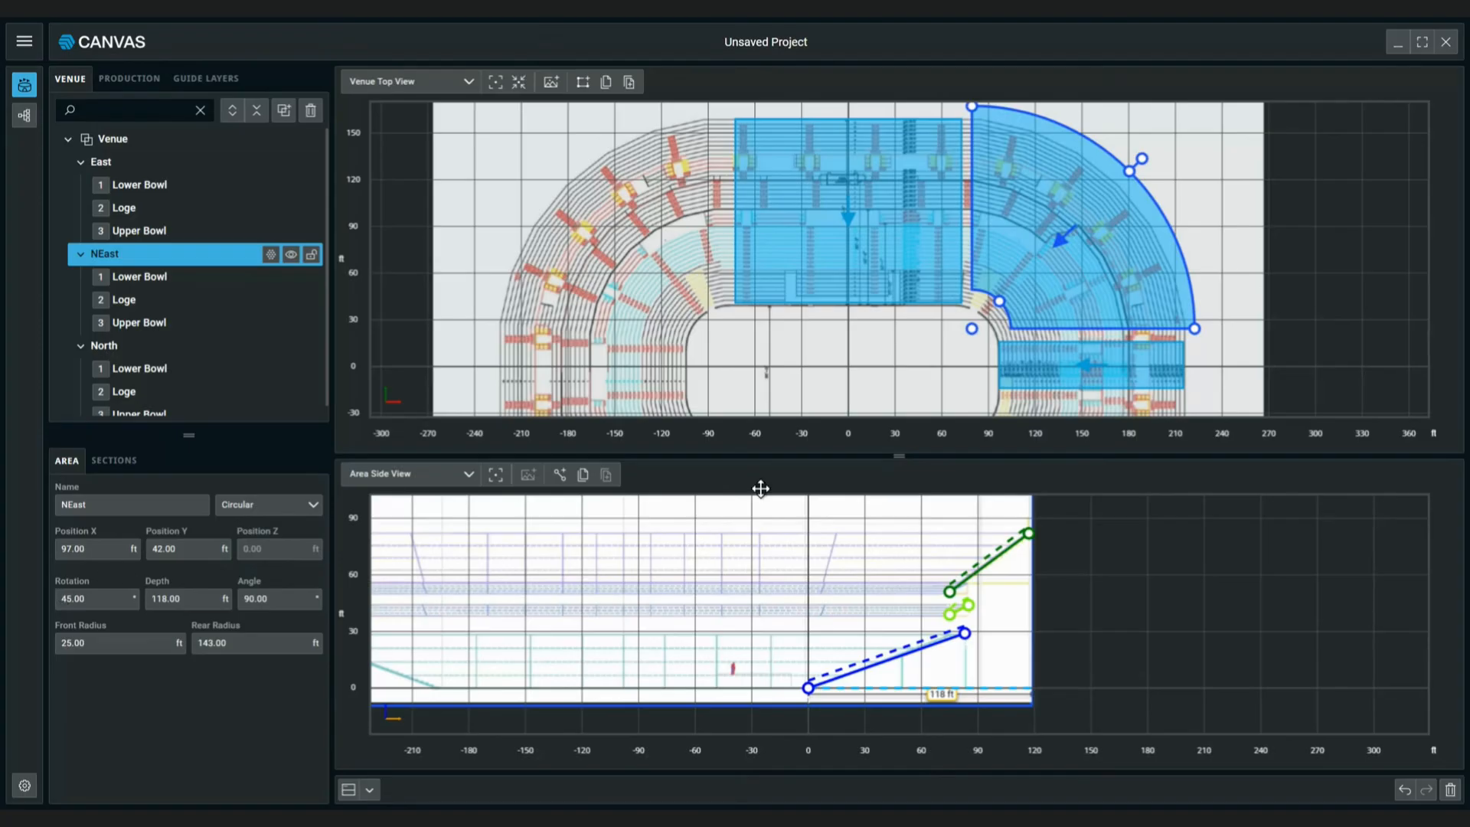
left_click_drag(1105, 215, 1096, 227)
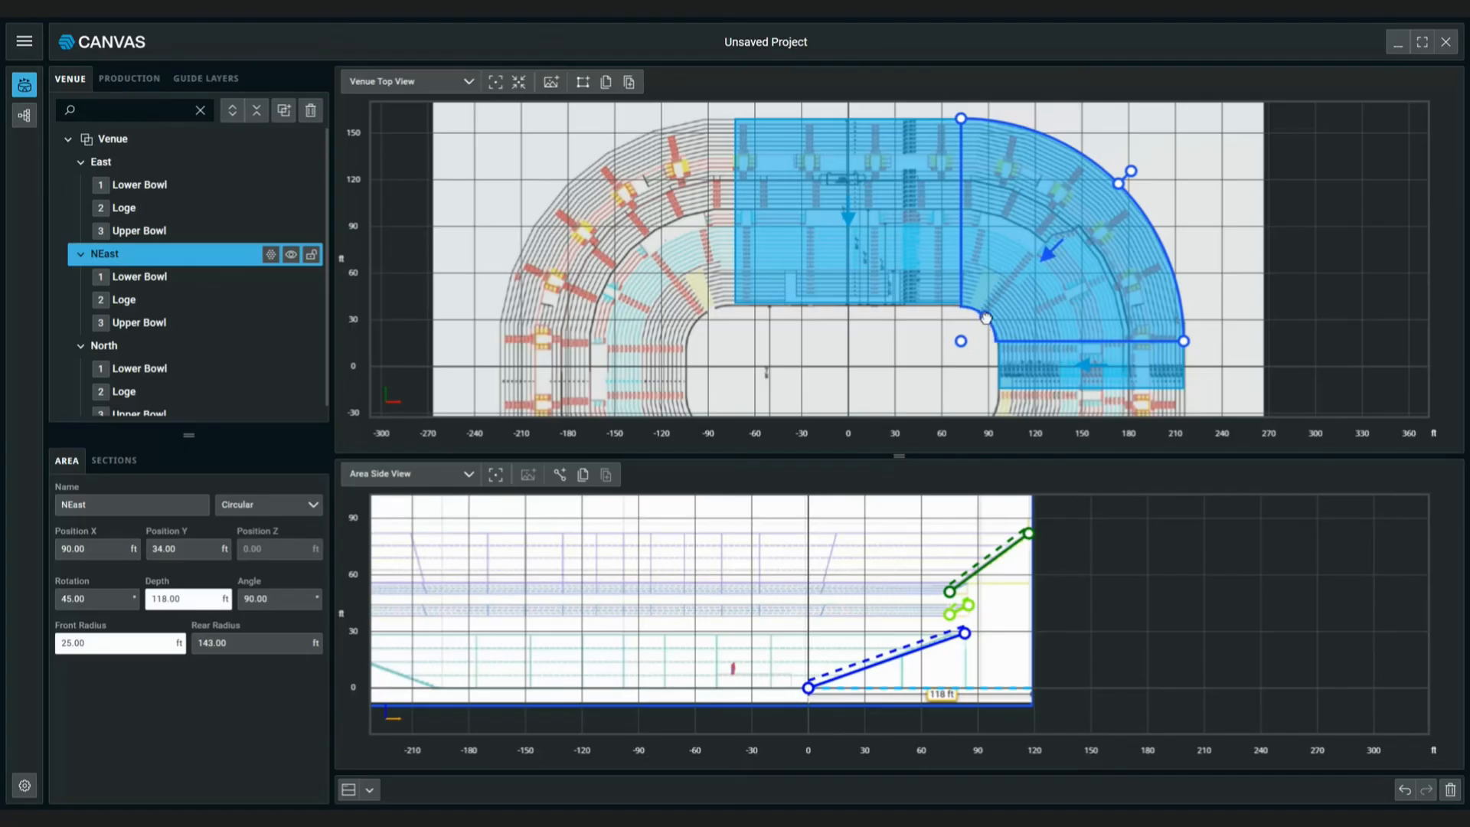
Adjust NEast's front radius to about 22.88 ft and its rear radius to about 142.38 ft to follow the guide's corner curves
left_click_drag(987, 316, 985, 314)
mouse_move(1122, 180)
left_mouse_down()
mouse_move(1107, 207)
mouse_move(1127, 190)
left_mouse_up()
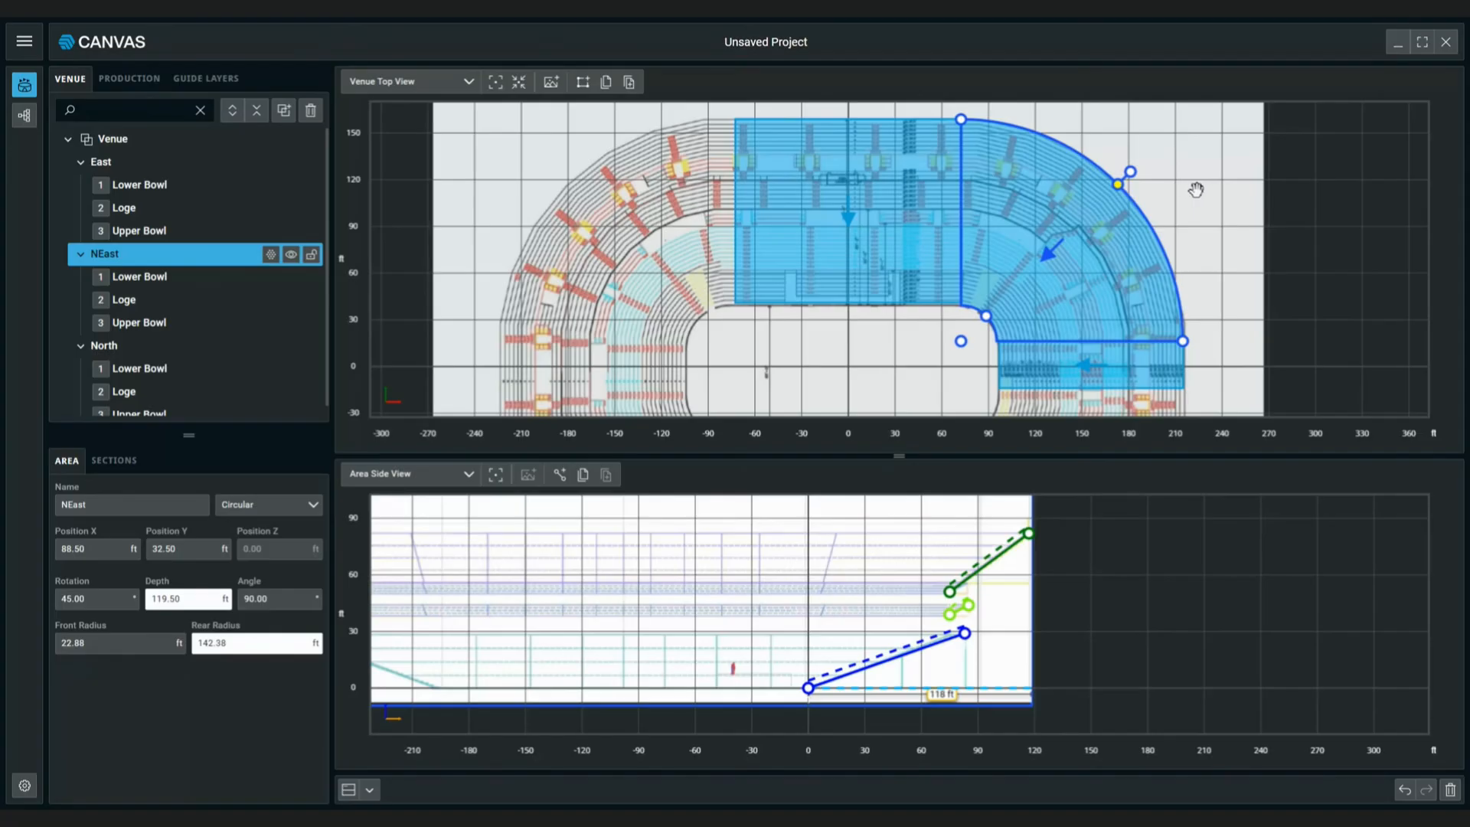
left_click(823, 388)
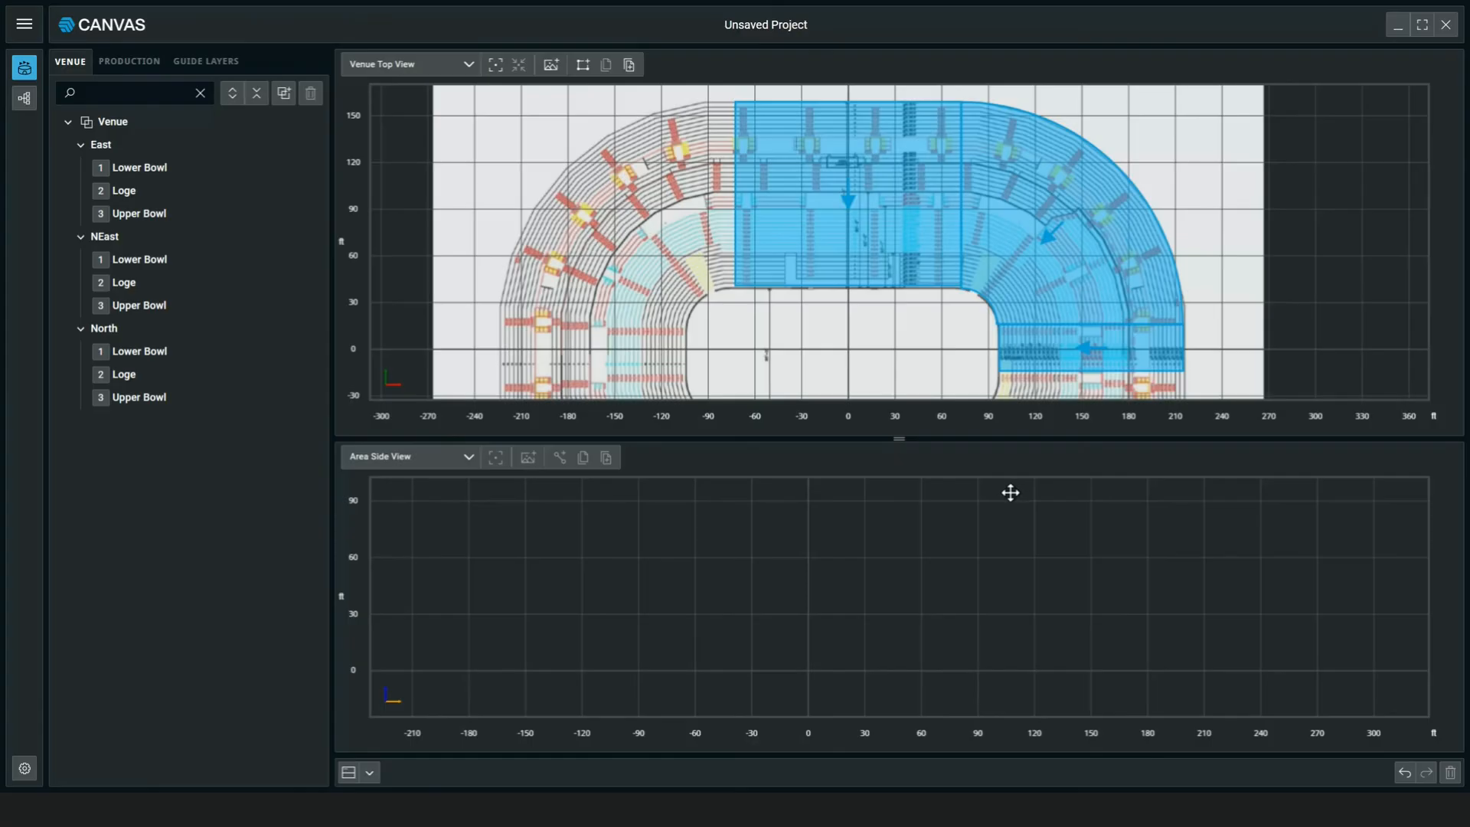
Examine how the East, NEast and North sections join in the 3D Venue view from several angles, and return to the 2D Drawing view
left_click(369, 774)
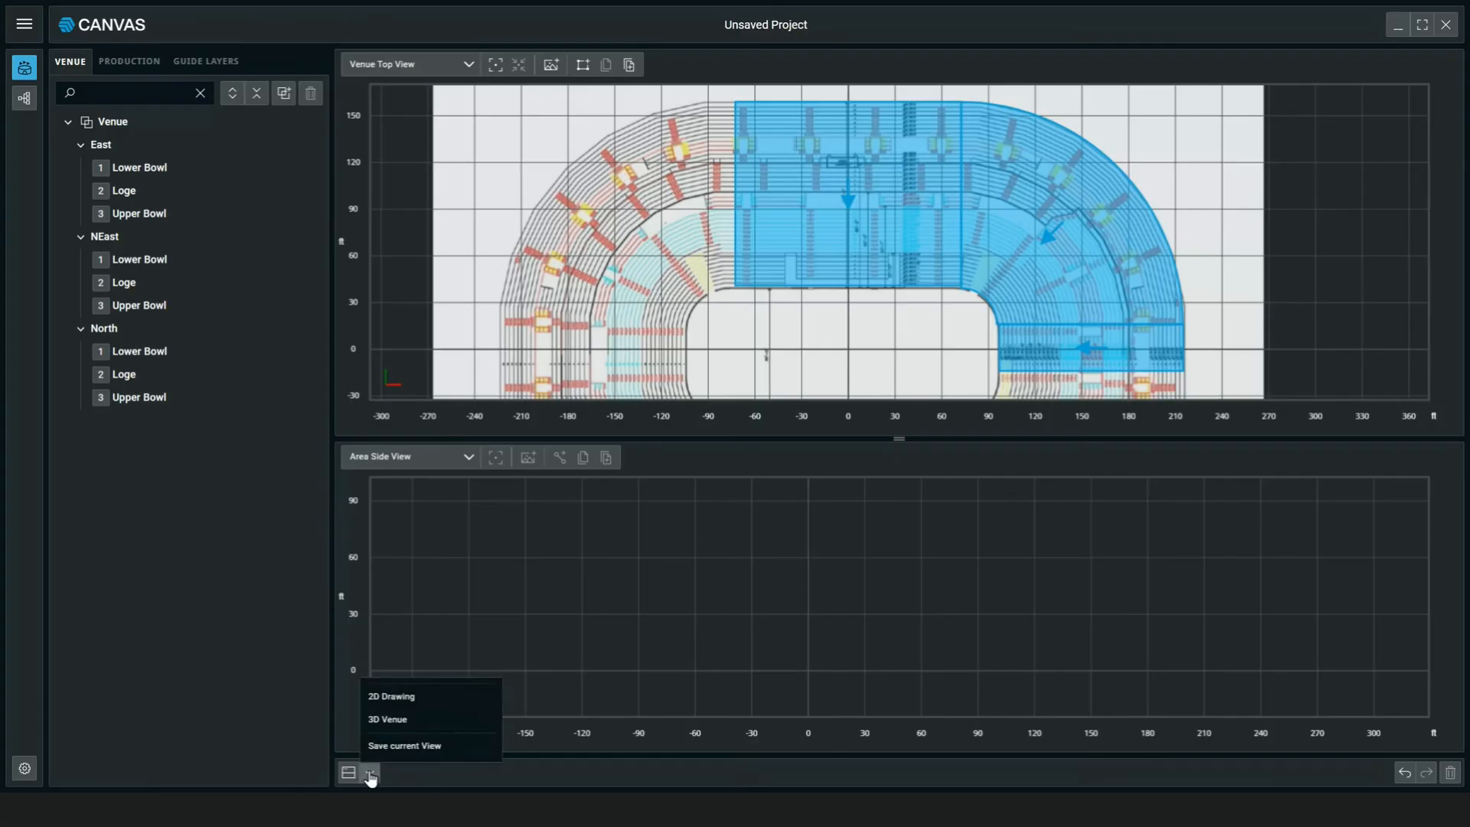
left_click(416, 724)
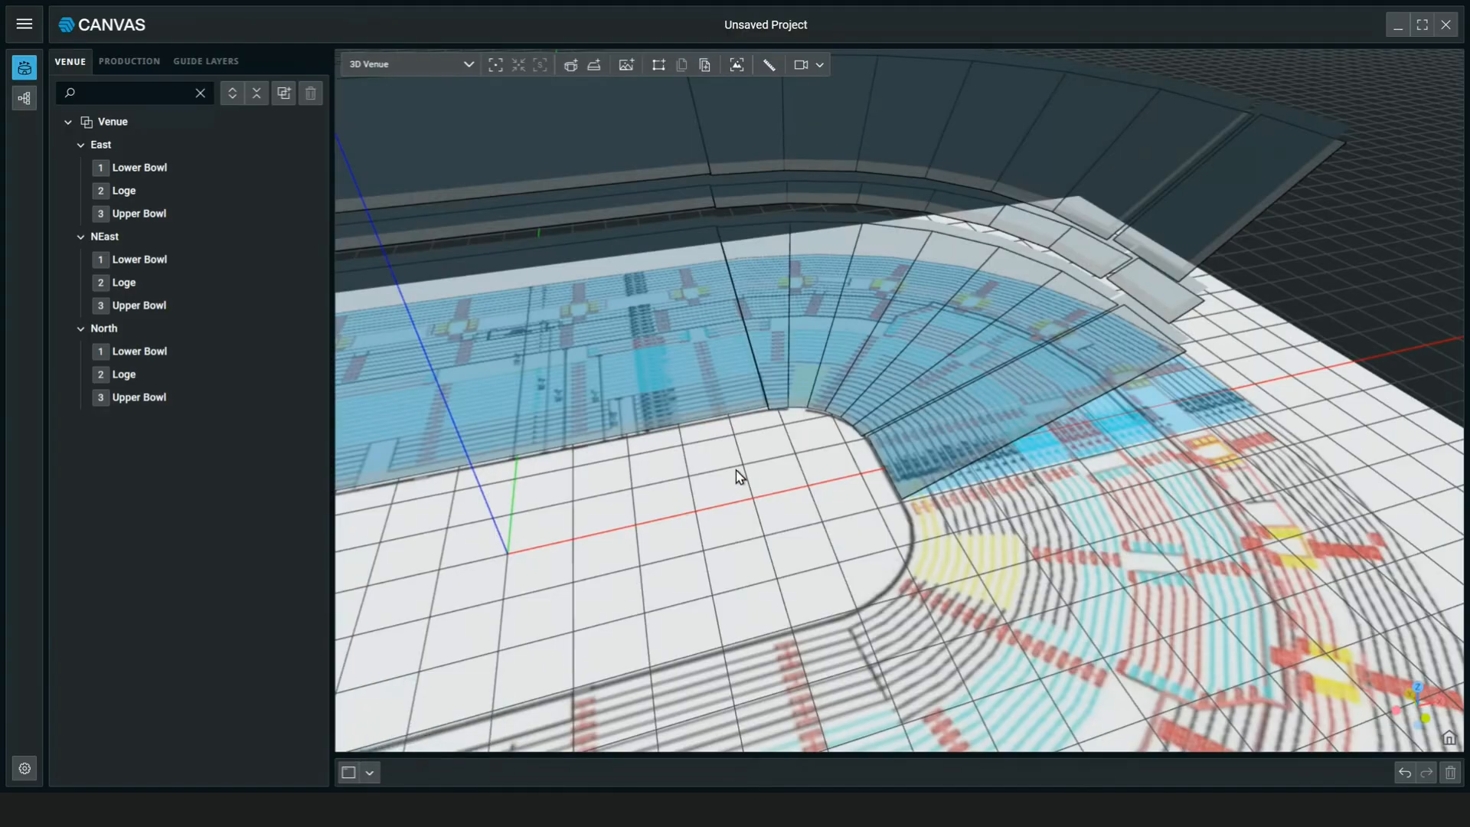
scroll(737, 470, "down", 4)
scroll(727, 490, "down", 2)
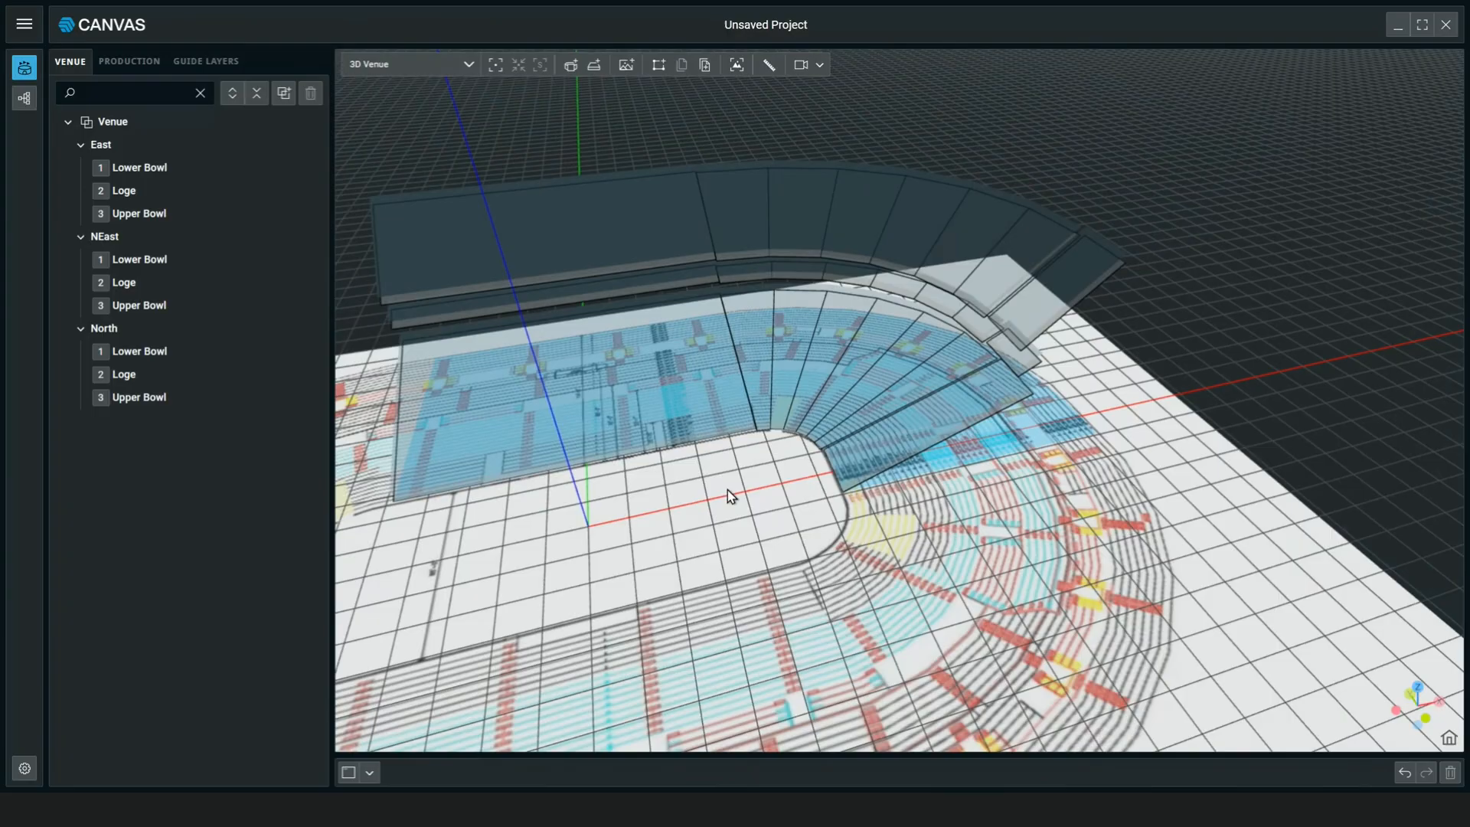
left_click_drag(726, 491, 629, 449)
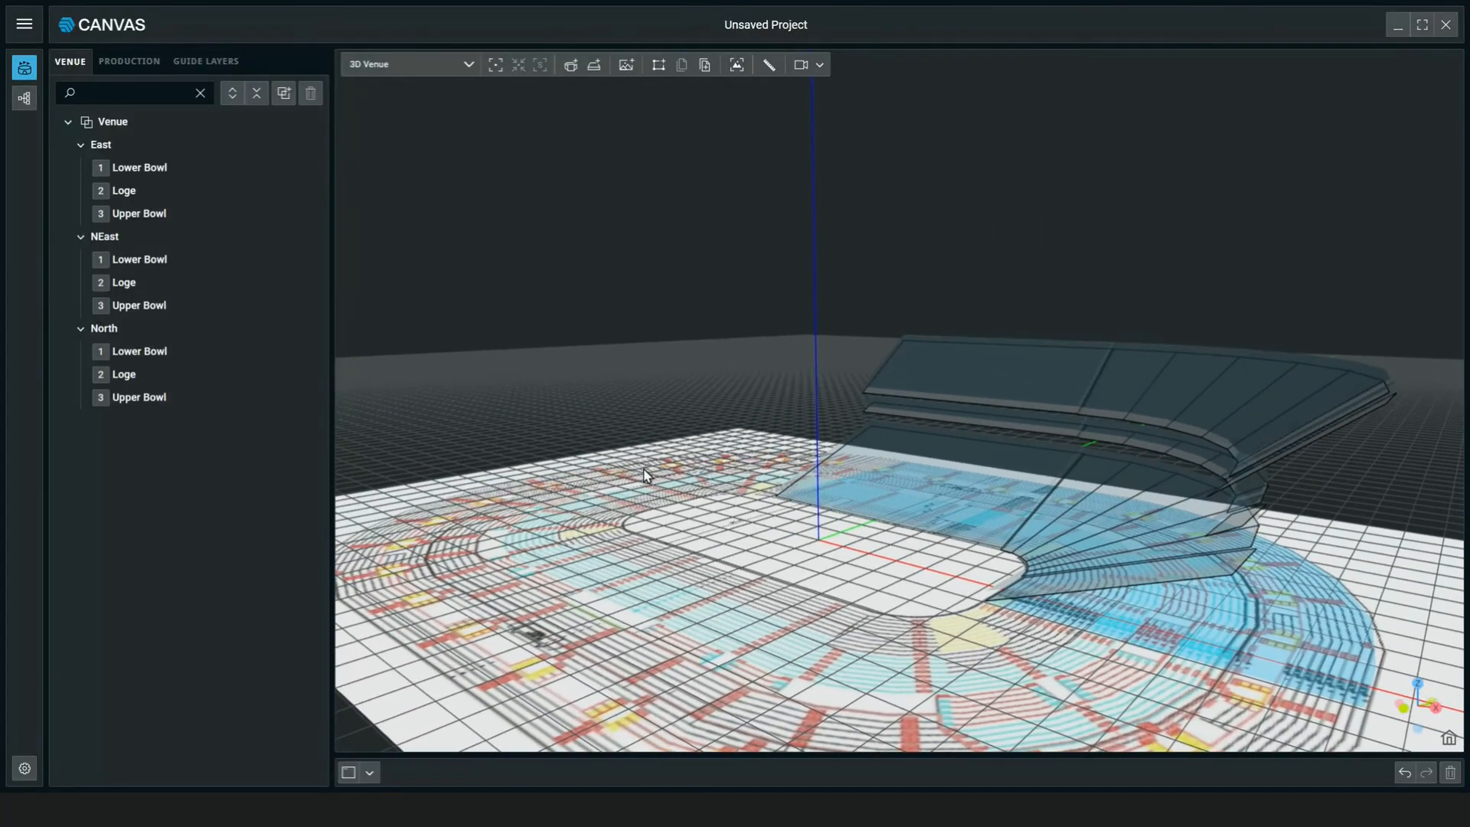
left_click_drag(669, 529, 855, 603)
left_click_drag(858, 546, 1105, 576)
left_click_drag(722, 571, 716, 644)
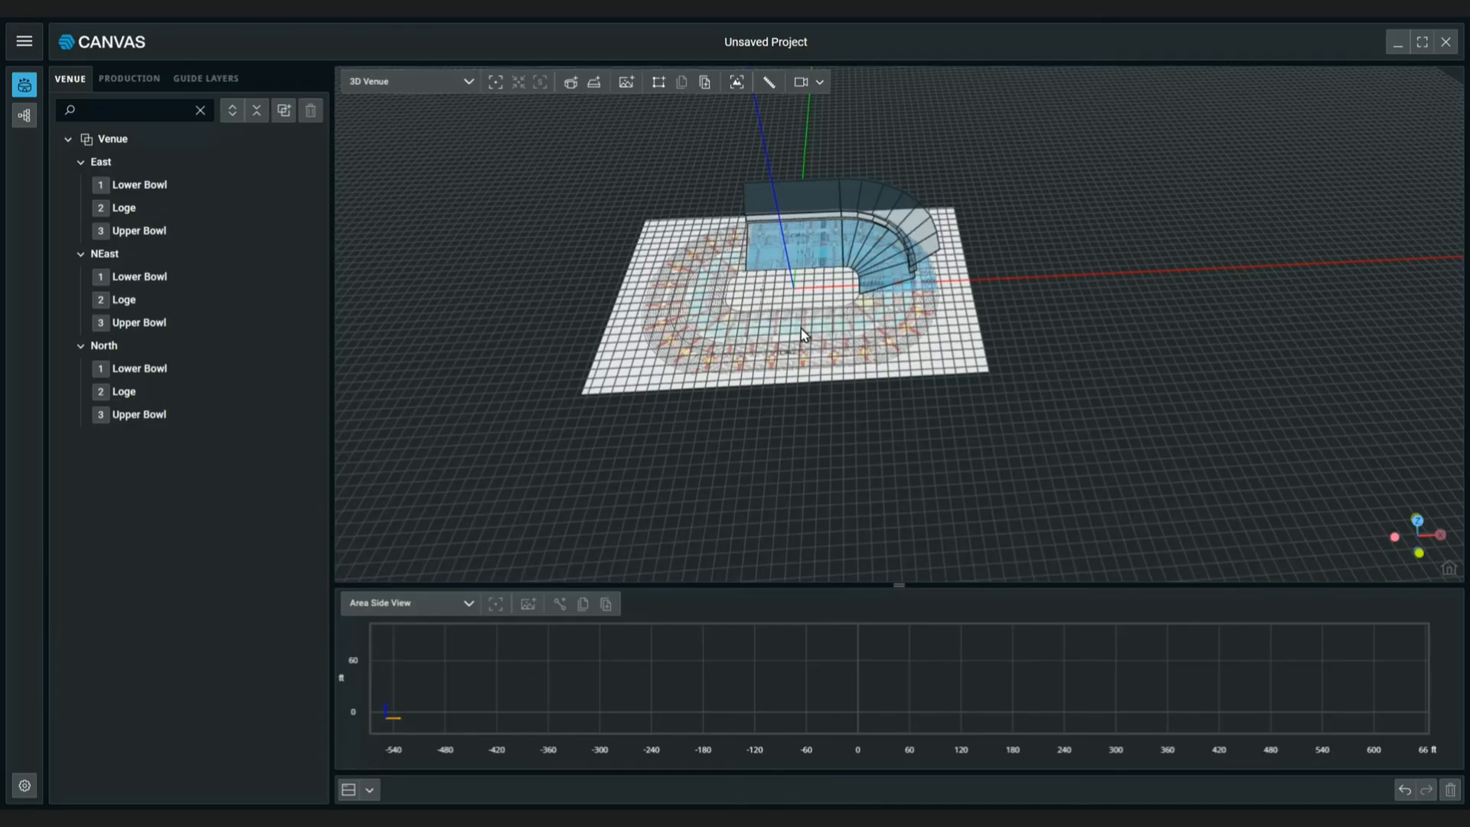
left_click_drag(892, 345, 962, 252)
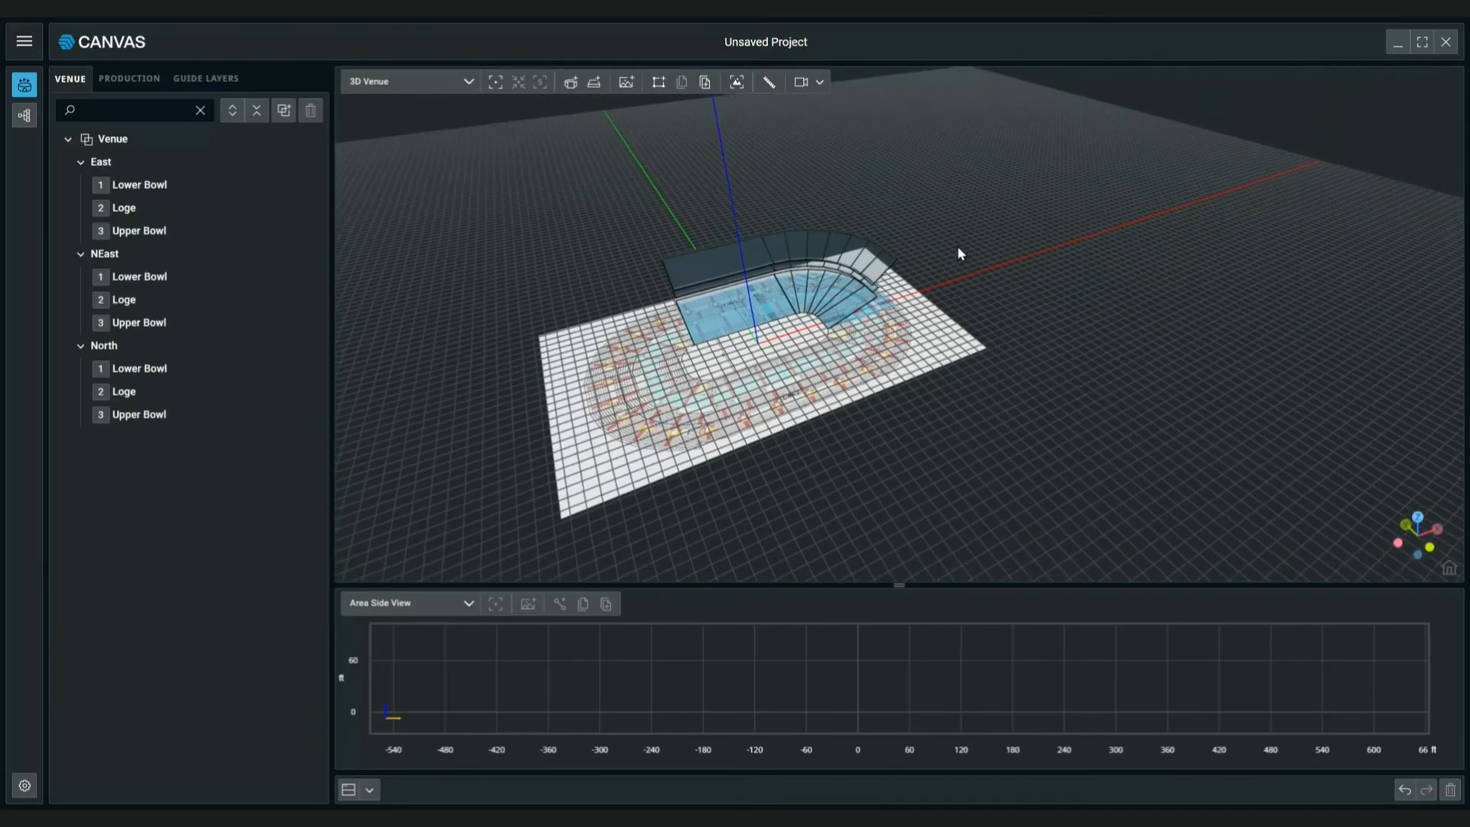
left_click(371, 790)
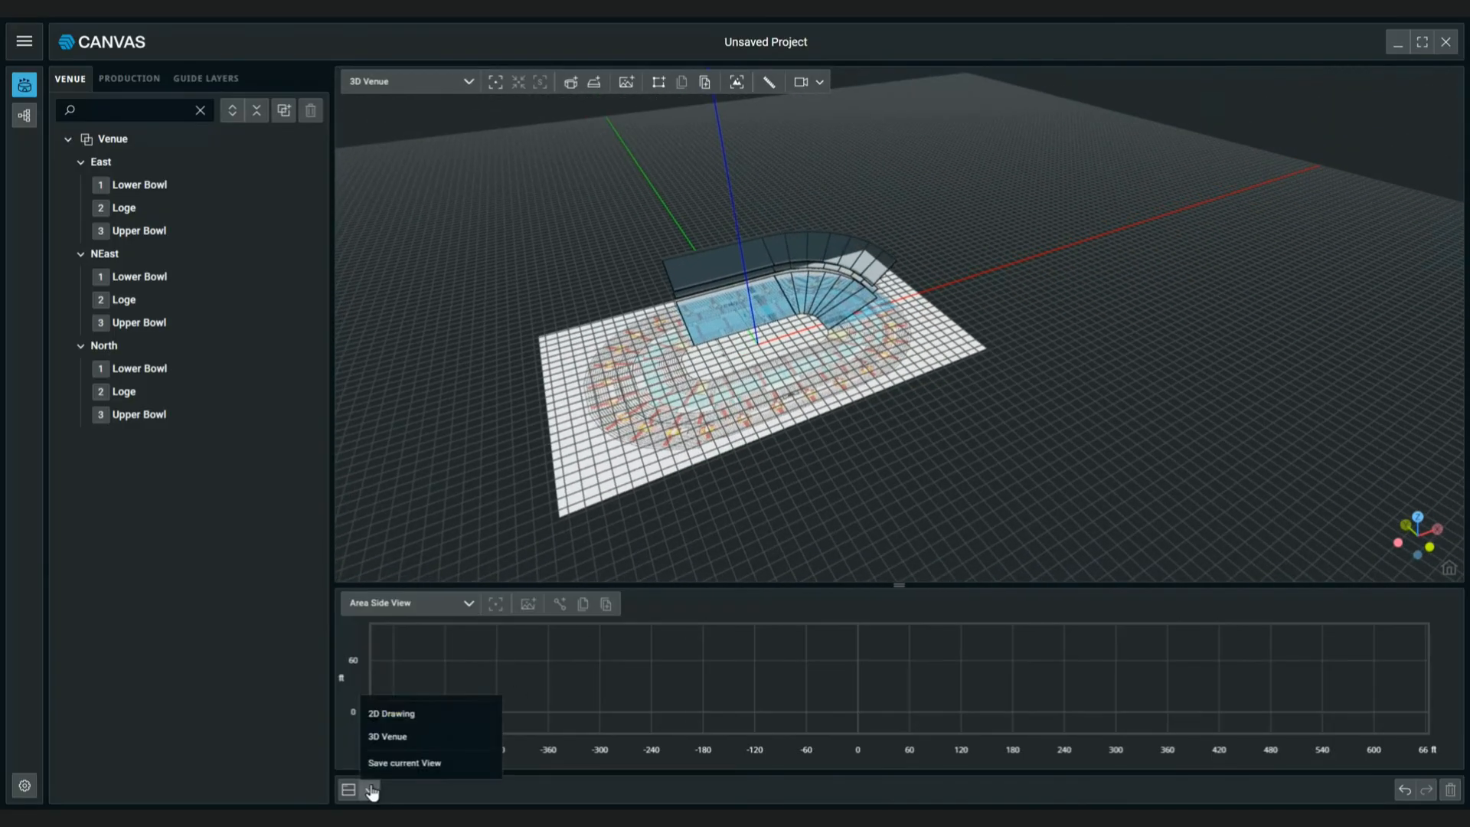
left_click(390, 714)
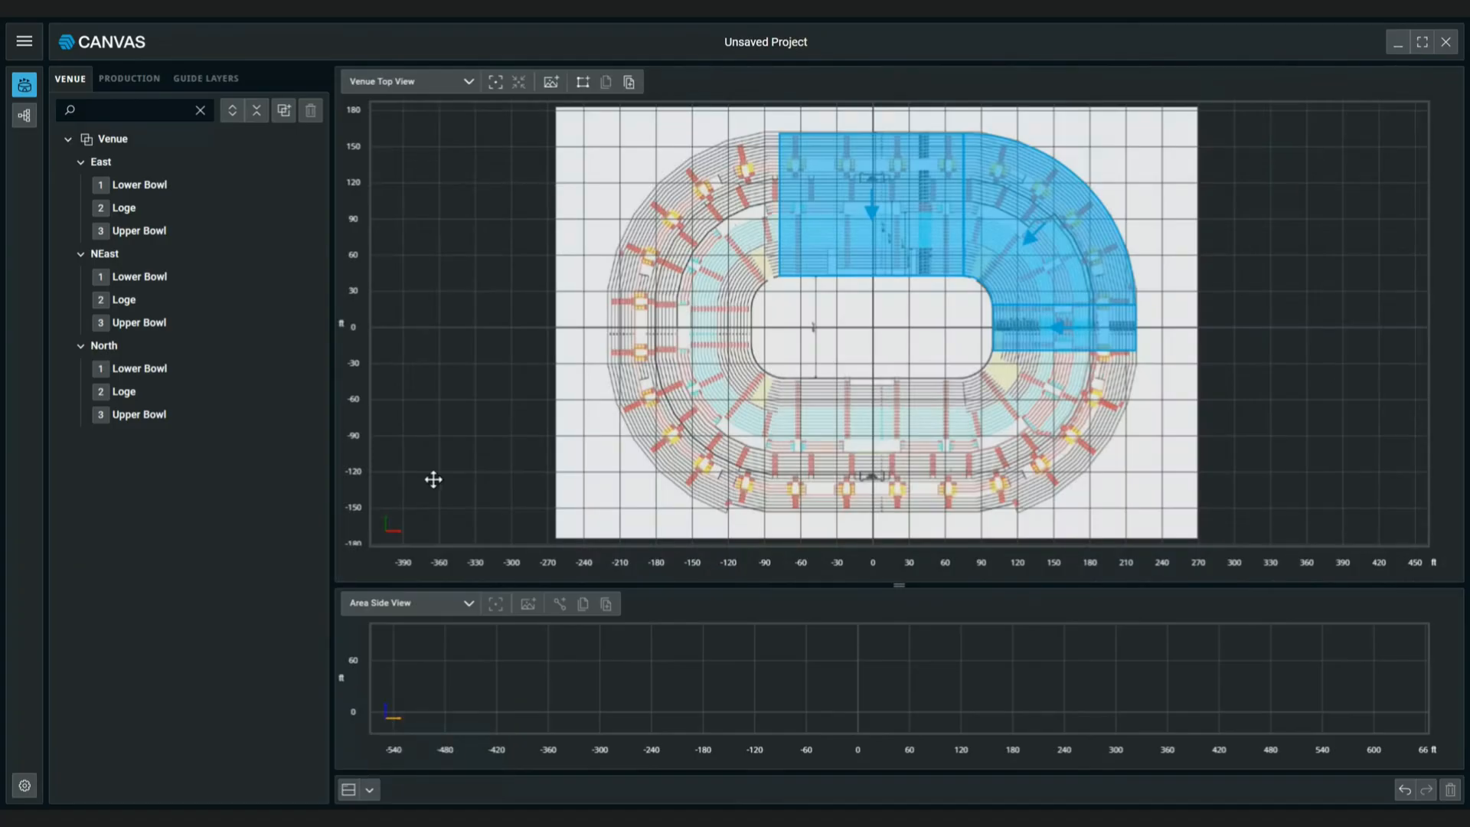
Copy the East area, paste it to the opposite end with Paste Mirror Y, and rename the copy West
left_click(1007, 336)
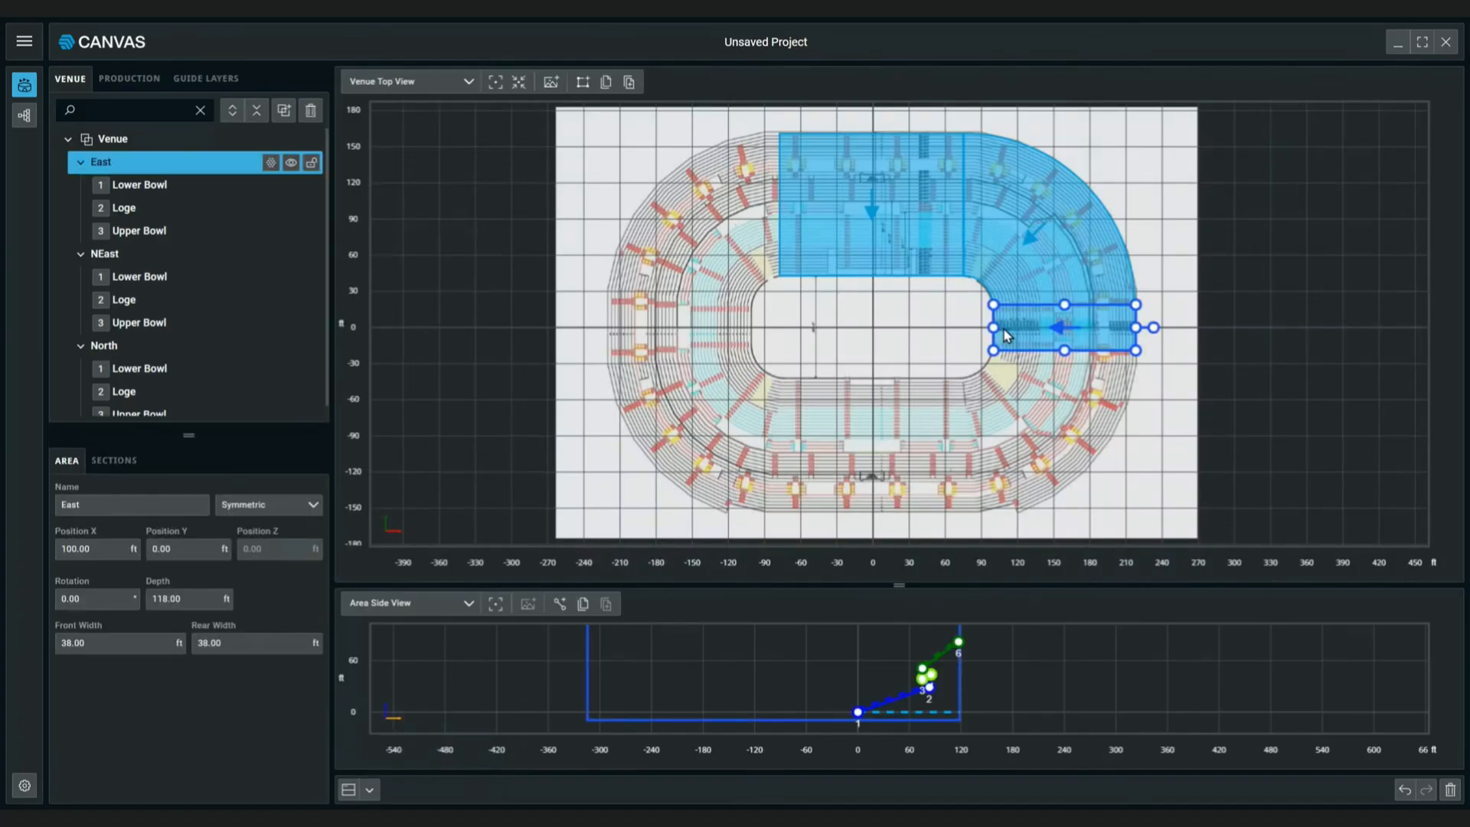
left_click(606, 82)
left_click(628, 82)
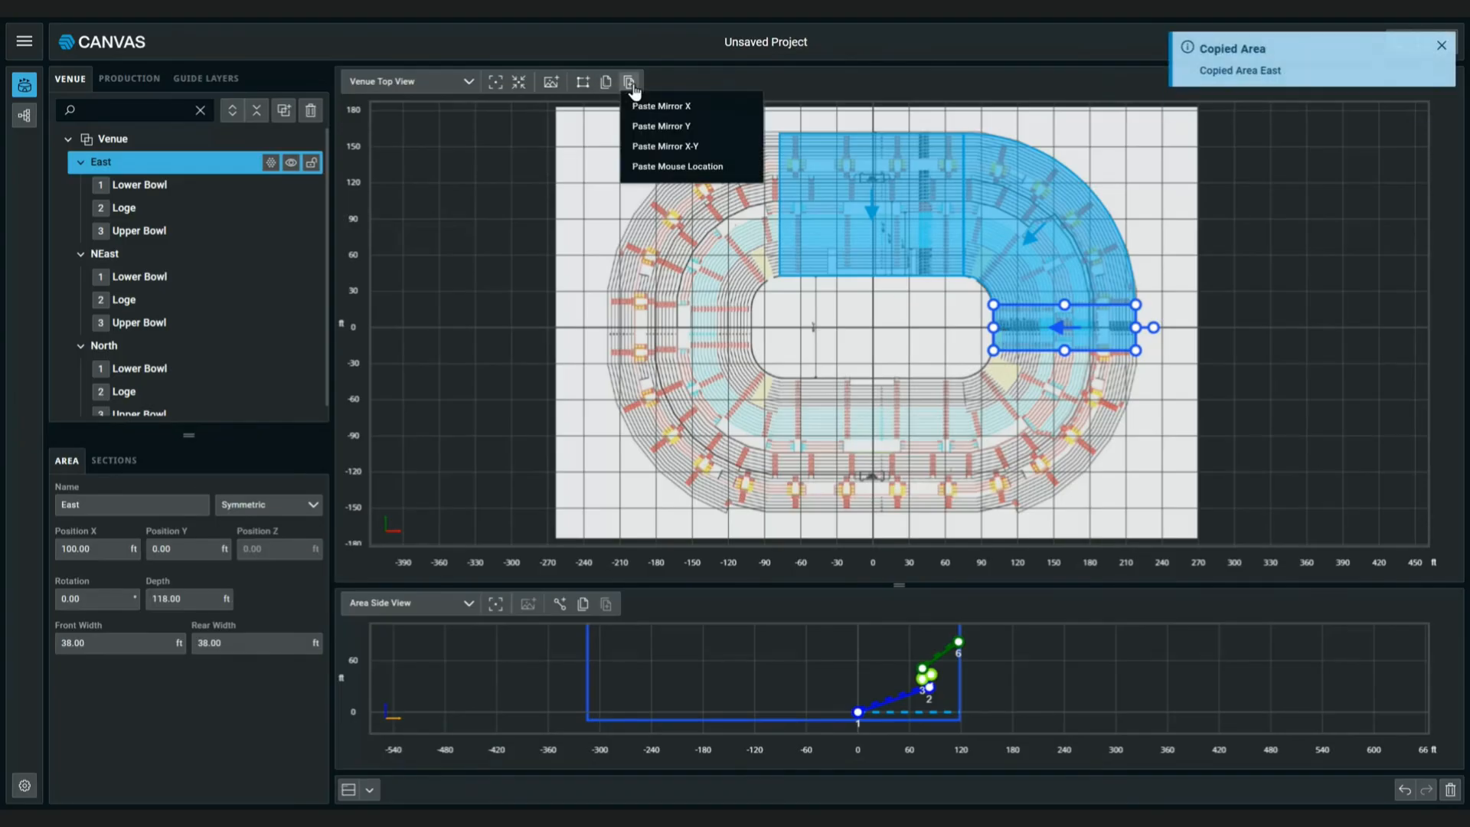
left_click(645, 133)
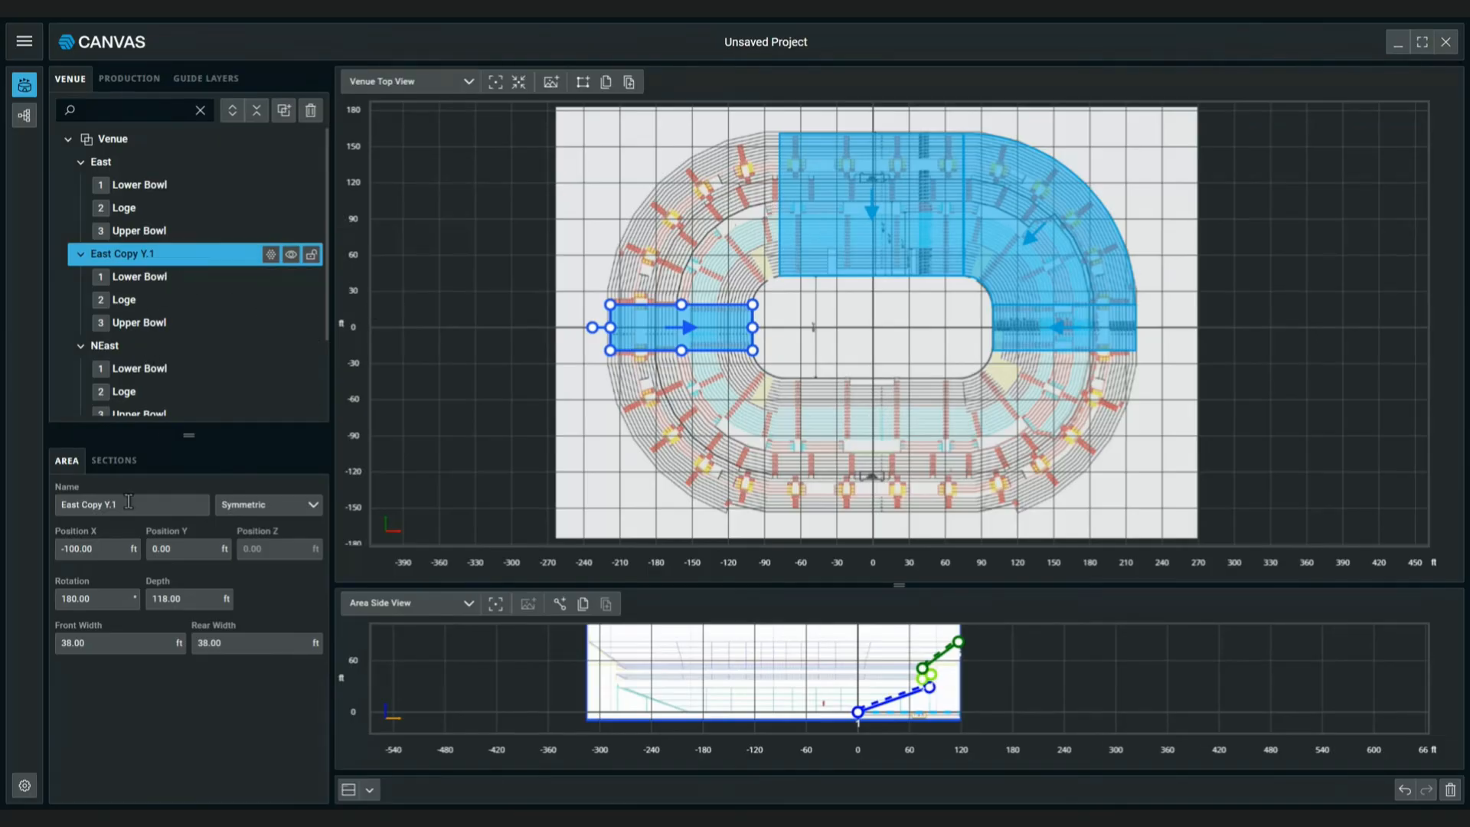
left_click_drag(118, 505, 4, 507)
type("West")
key("Return")
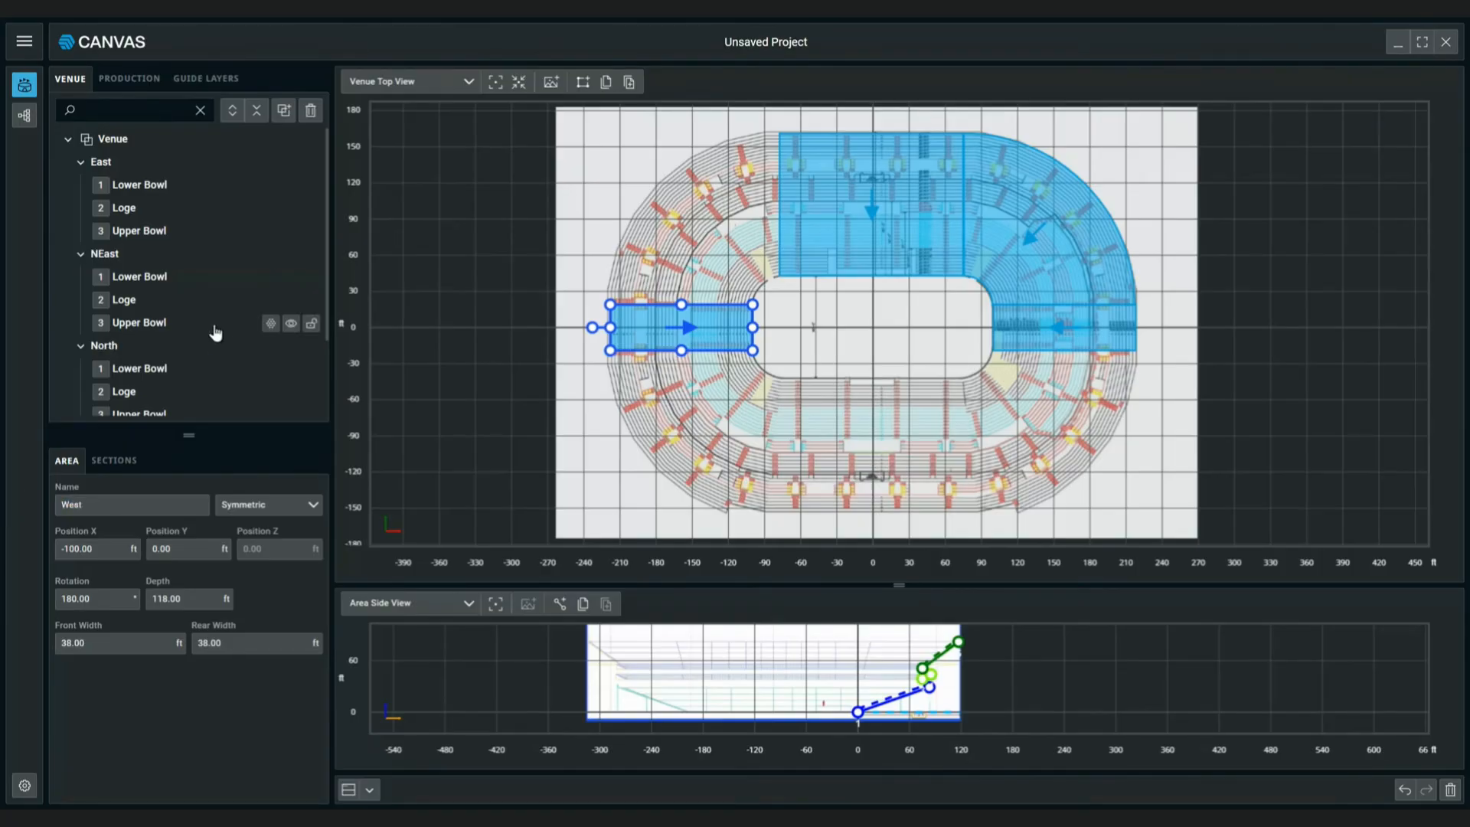
Copy the North area, paste it across the floor with Paste Mirror X, and rename the copy South
left_click(850, 252)
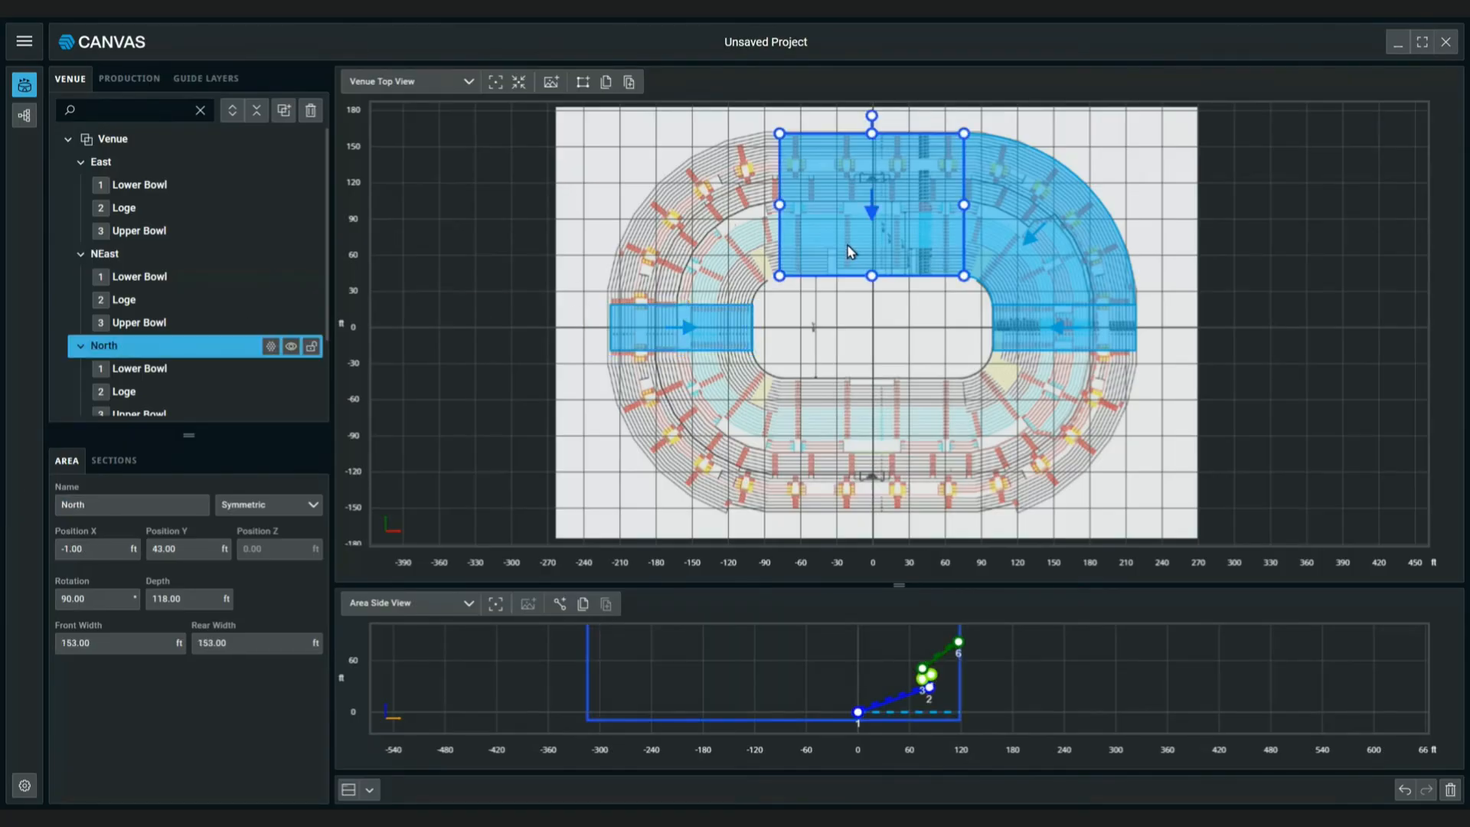
left_click(606, 82)
left_click(628, 82)
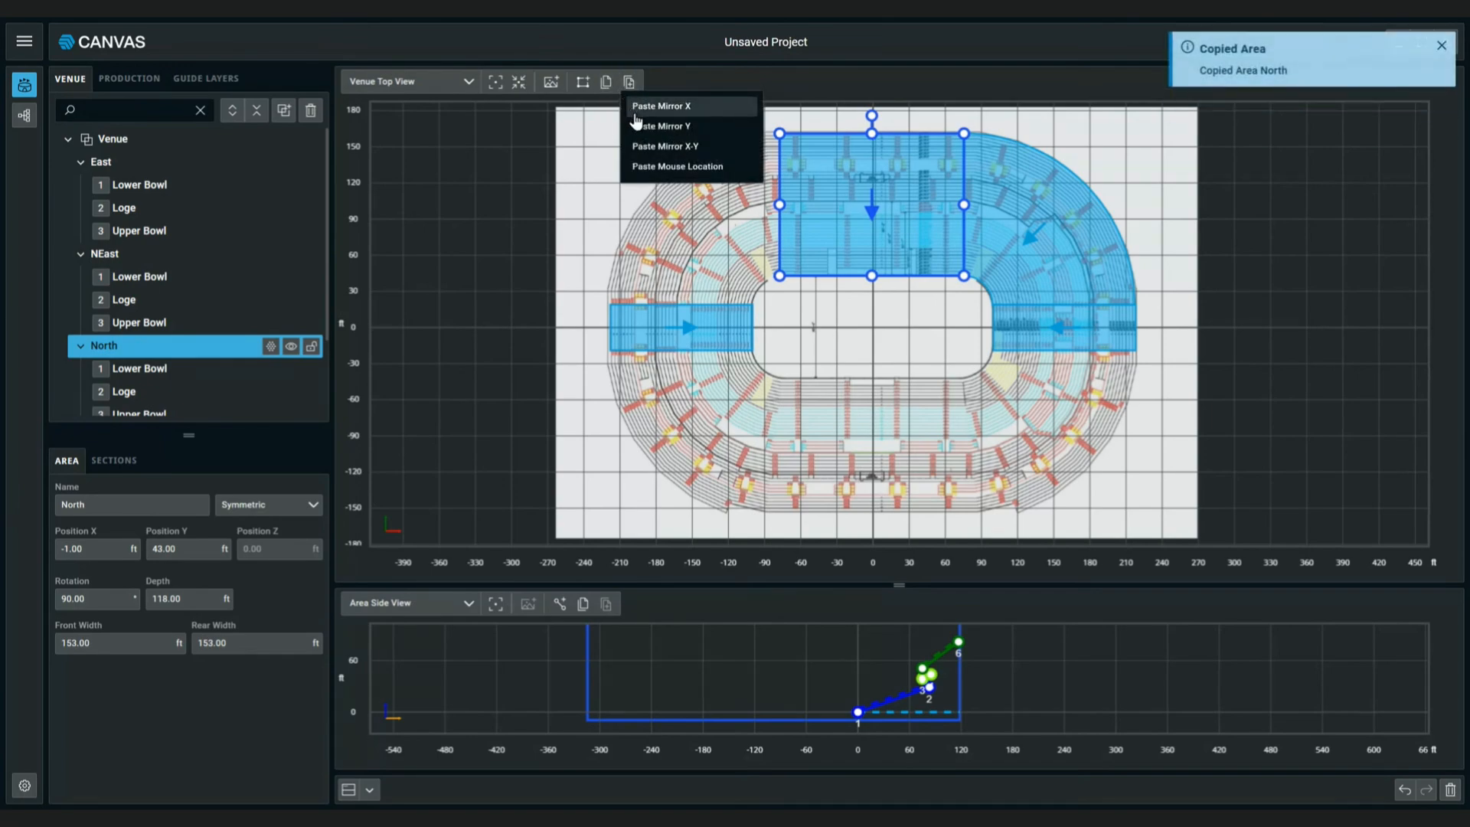
left_click(637, 107)
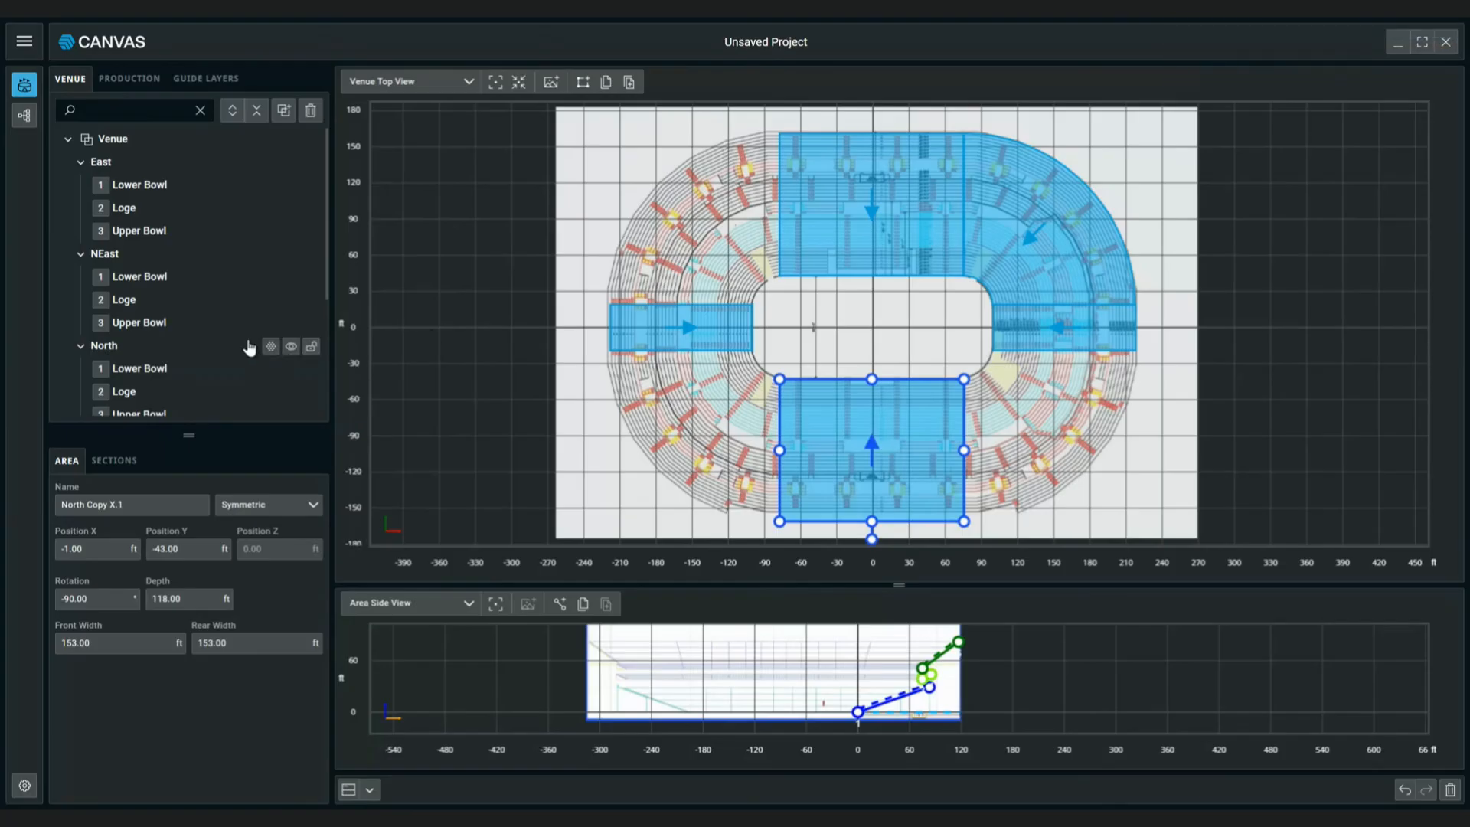
scroll(151, 360, "down", 4)
left_click_drag(141, 509, 4, 508)
type("South")
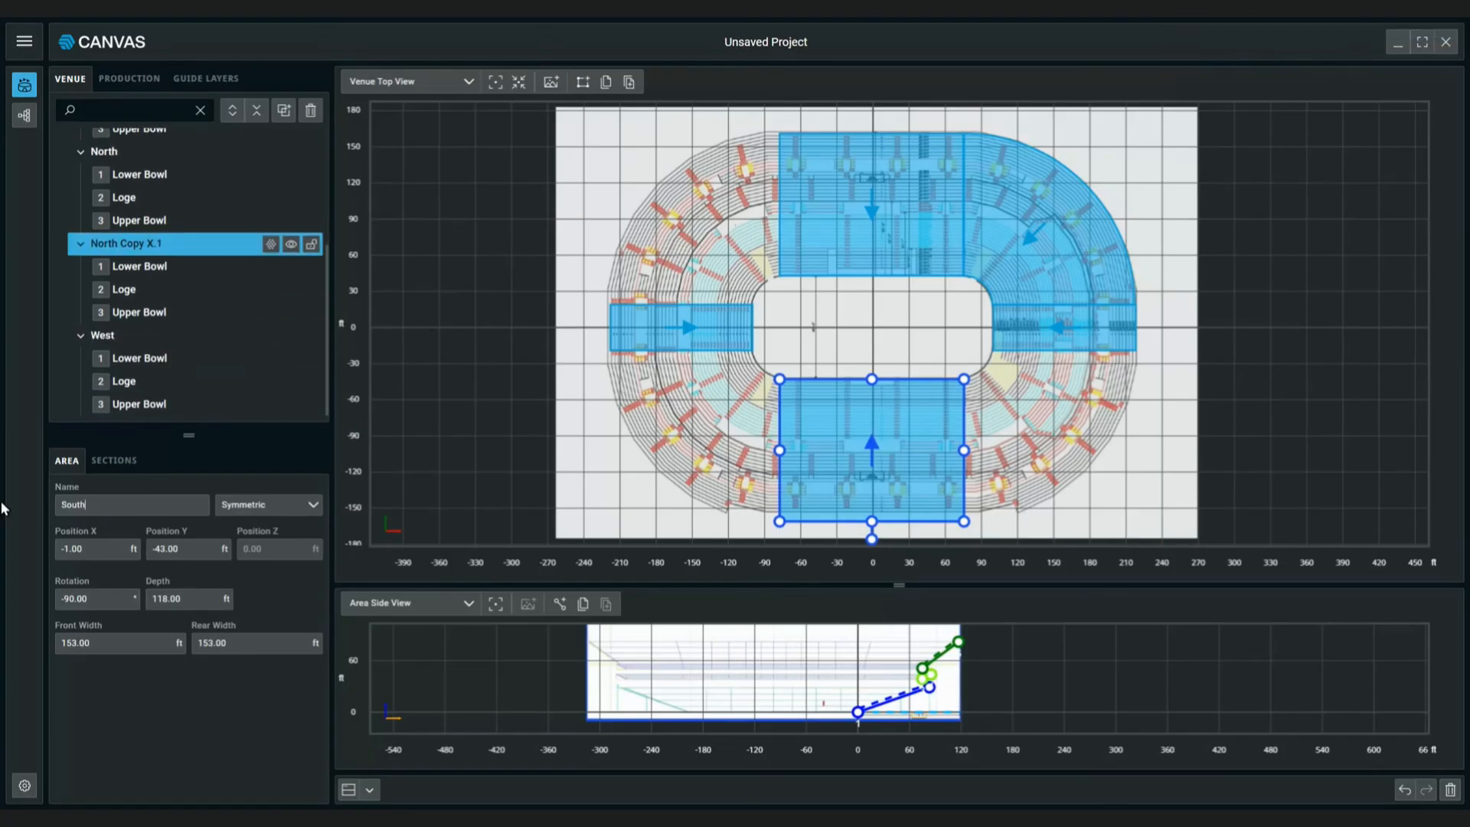
key("Return")
Copy the NEast corner area and paste it into the three remaining corners with Paste Mirror X-Y
left_click(999, 230)
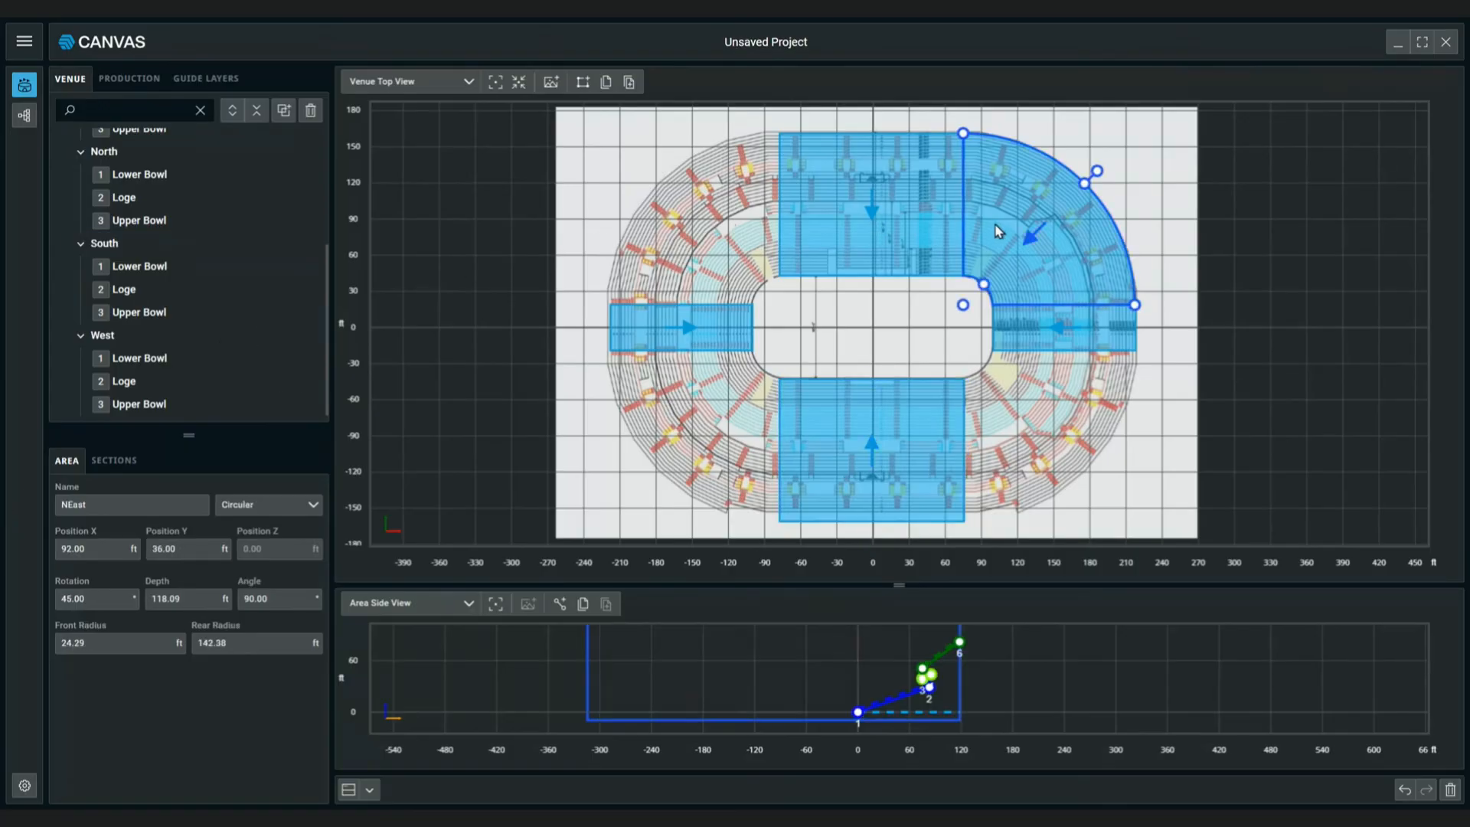
left_click(609, 84)
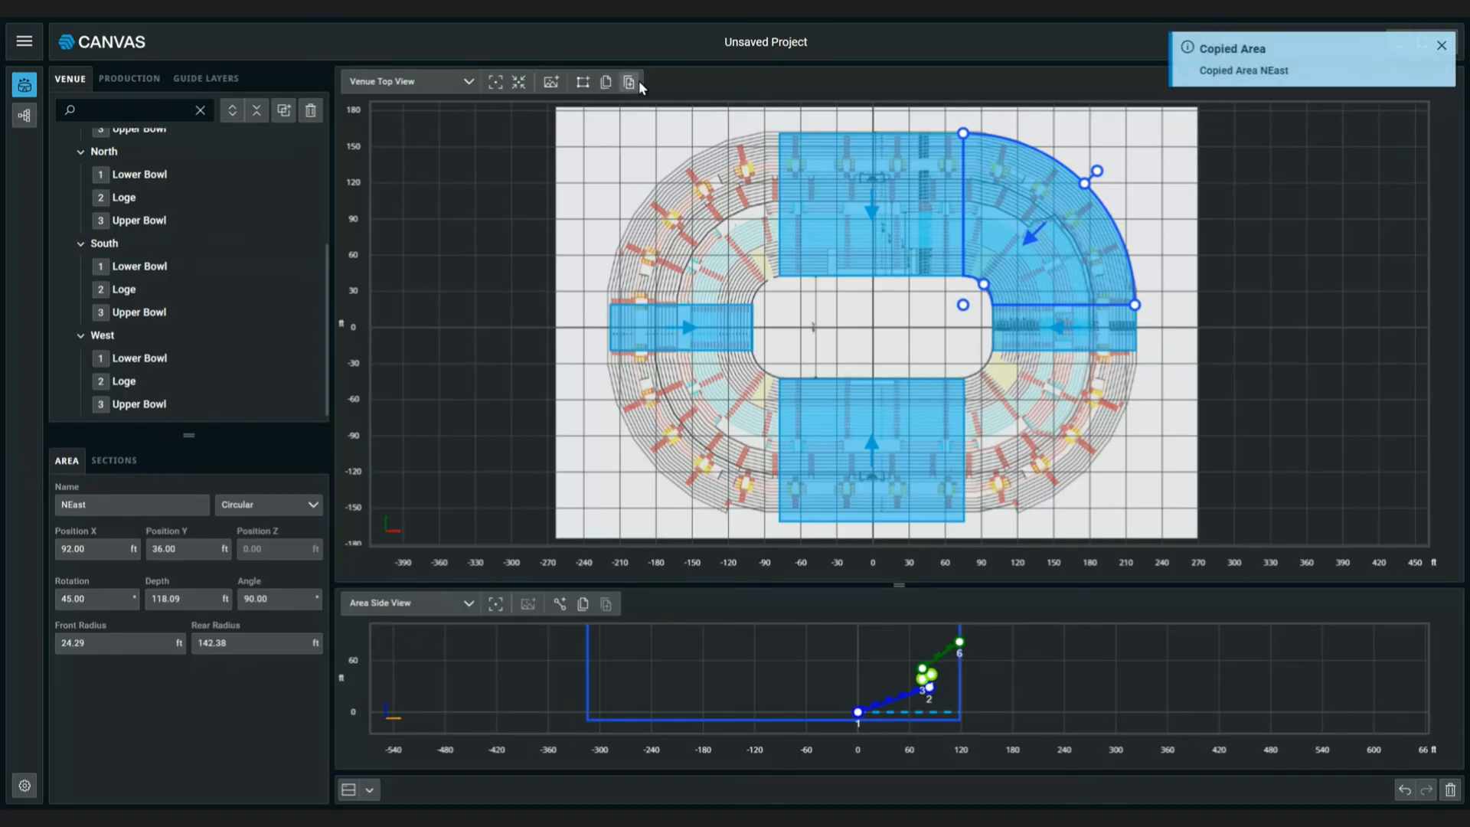
left_click(629, 83)
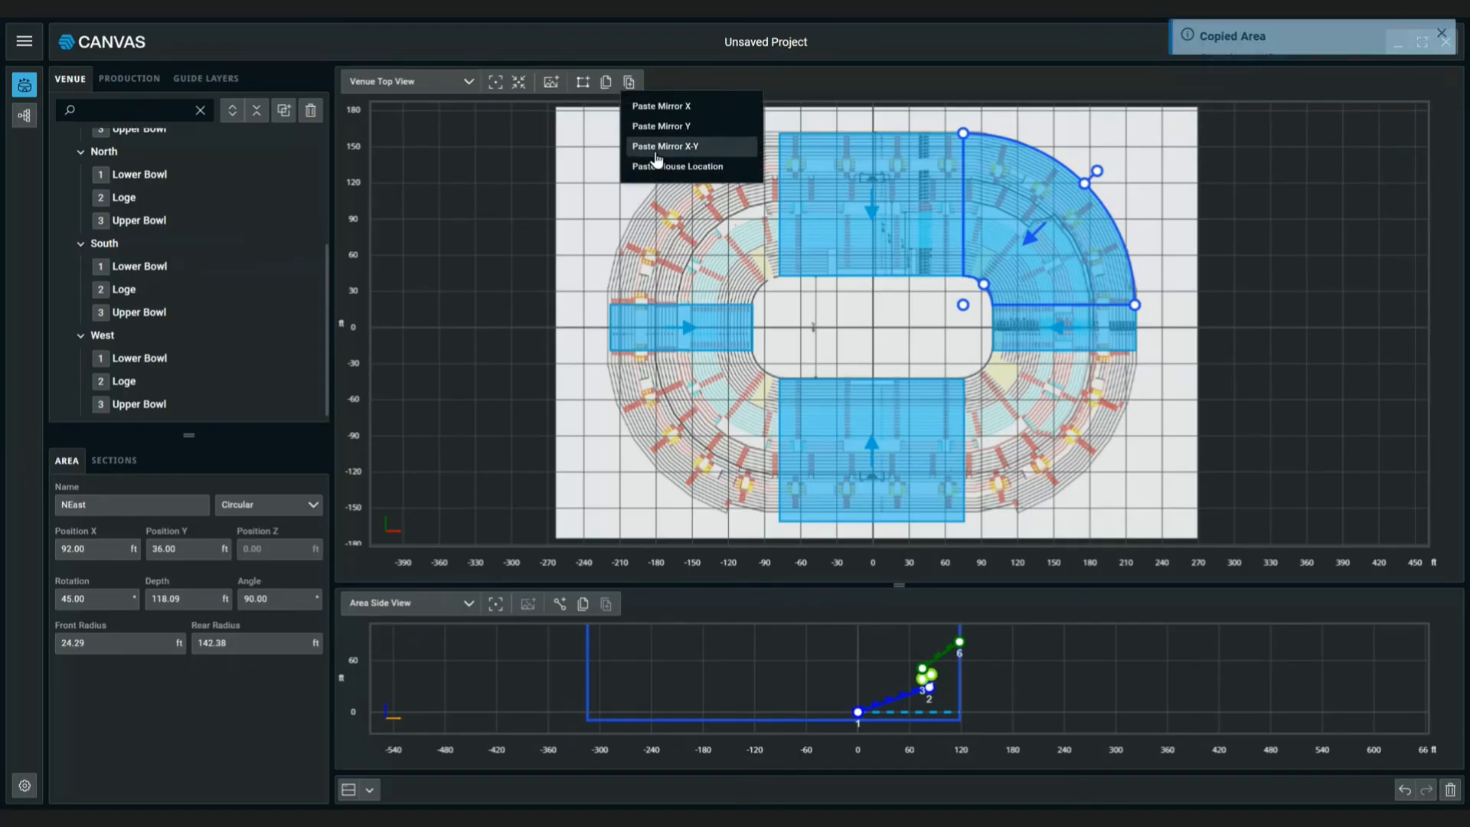
left_click(656, 147)
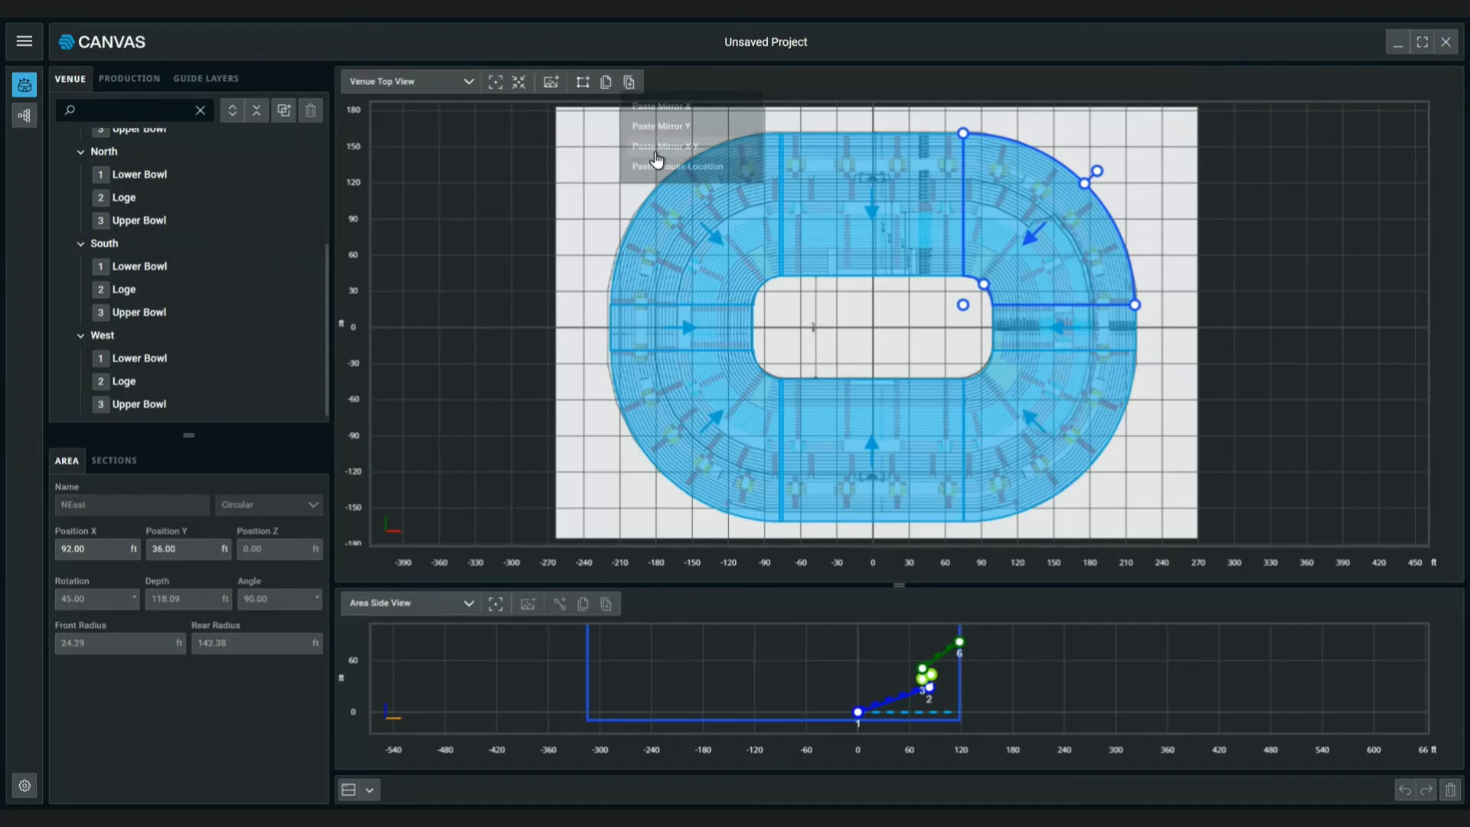
left_click(532, 334)
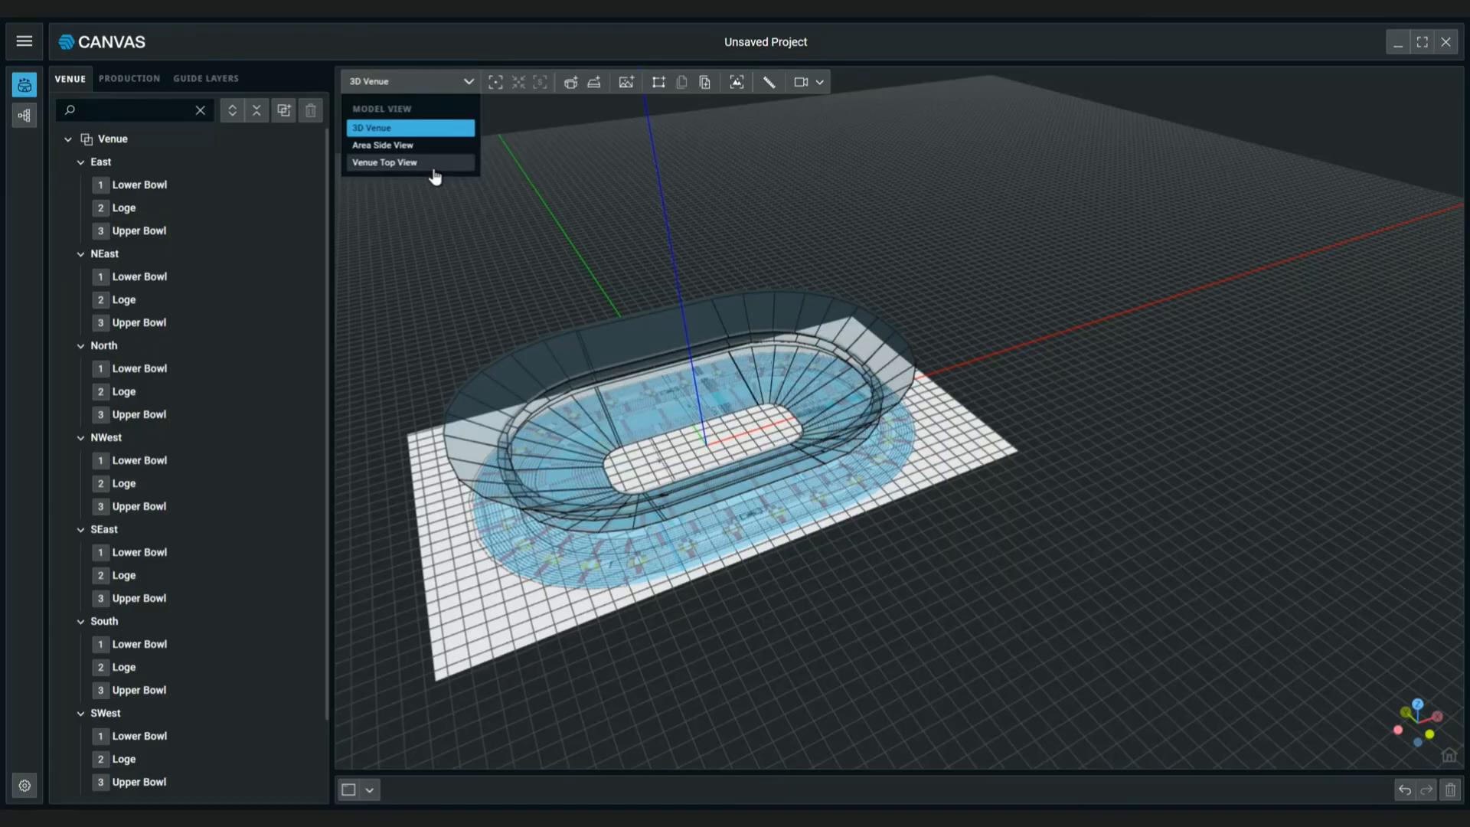
In the Venue Top View, try the East area's status toggles, including visibility and lock, restoring each one
left_click(435, 165)
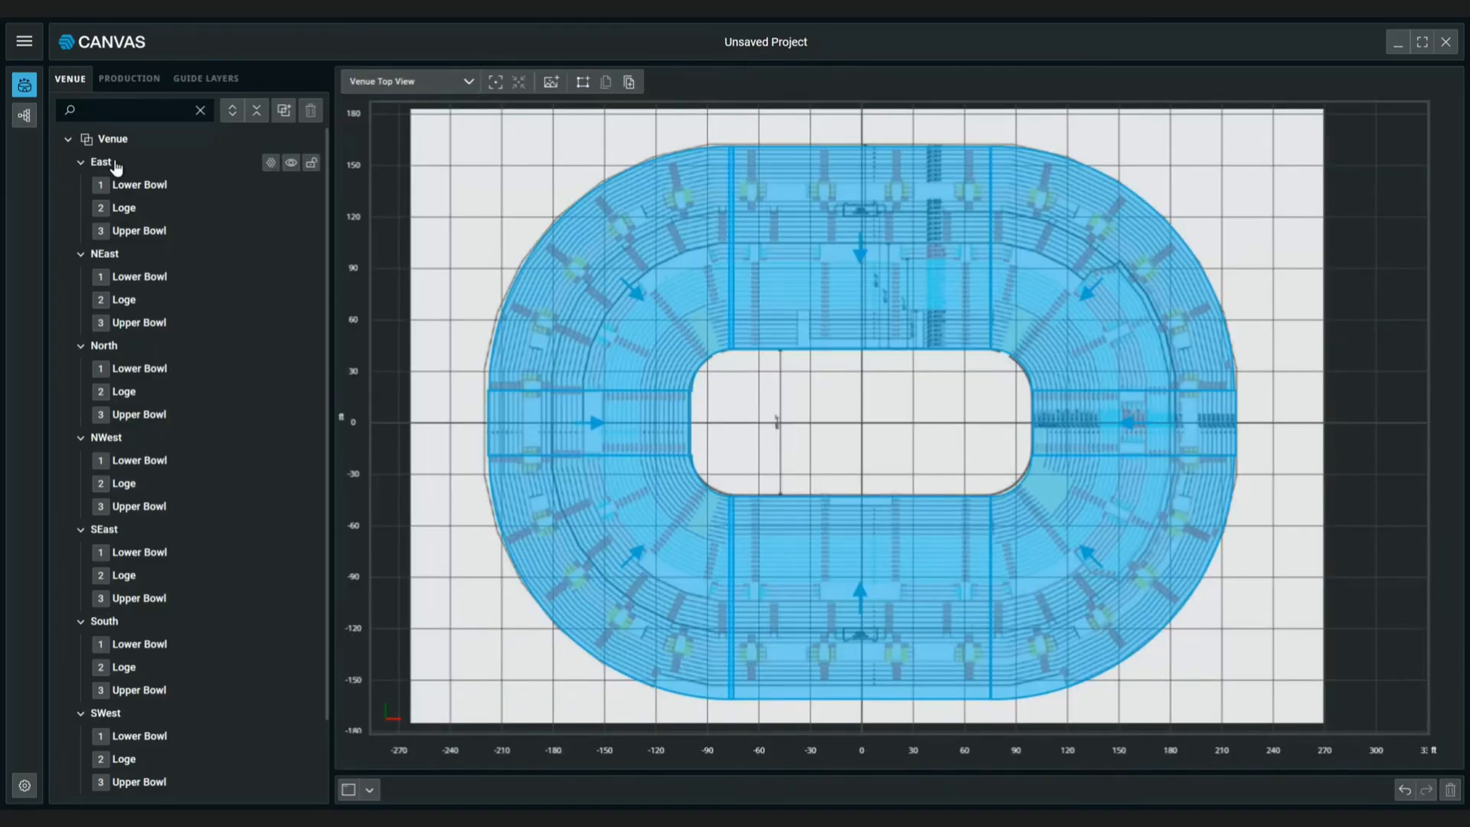
left_click(272, 167)
left_click(272, 168)
left_click(292, 163)
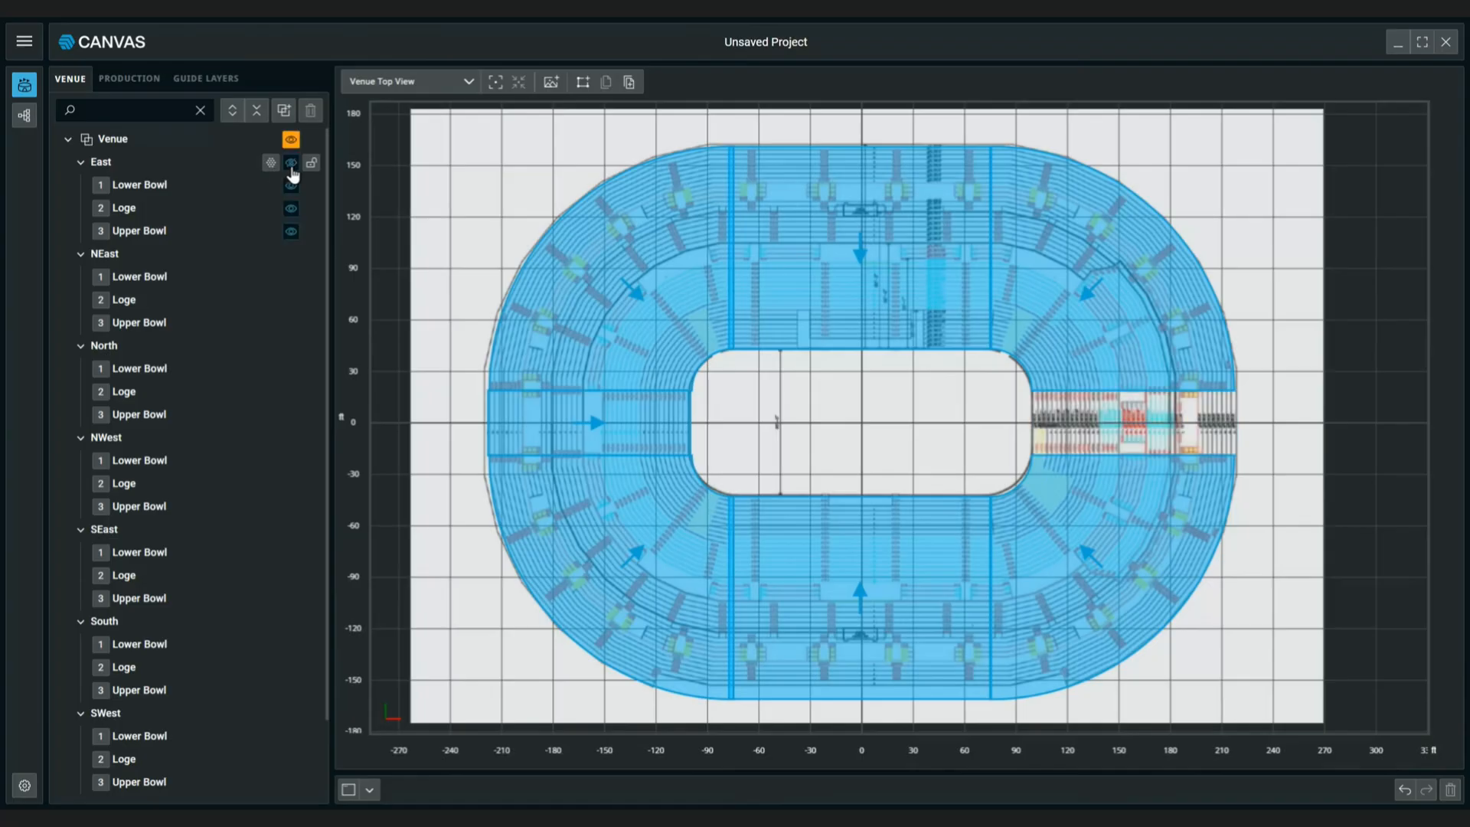
left_click(291, 165)
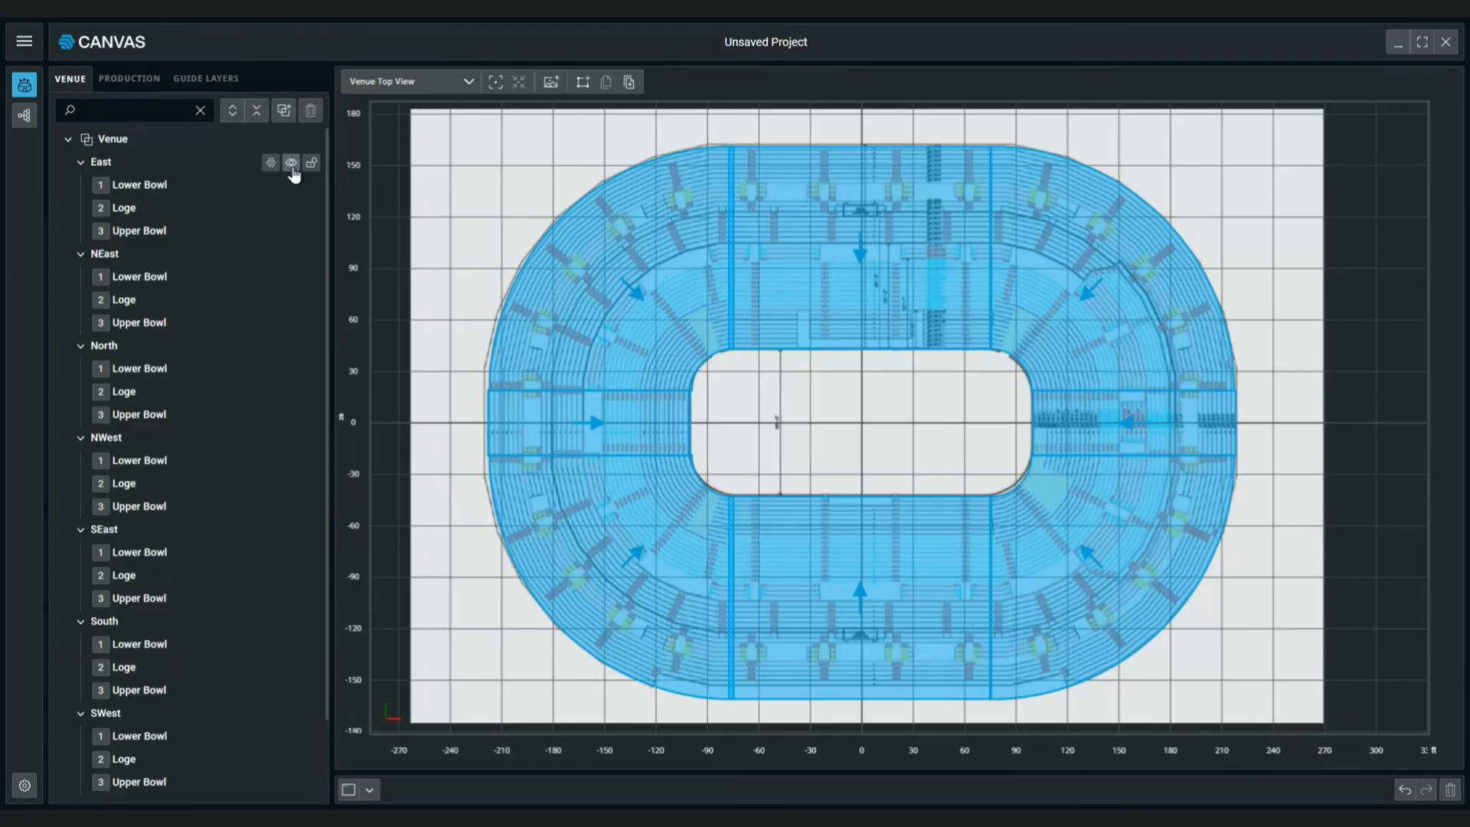
left_click(311, 165)
left_click(312, 169)
In the 3D Venue view, hide and restore the Lower Bowl, Loge and Upper Bowl level groups in turn, and check East Upper Bowl's group assignment
left_click(458, 91)
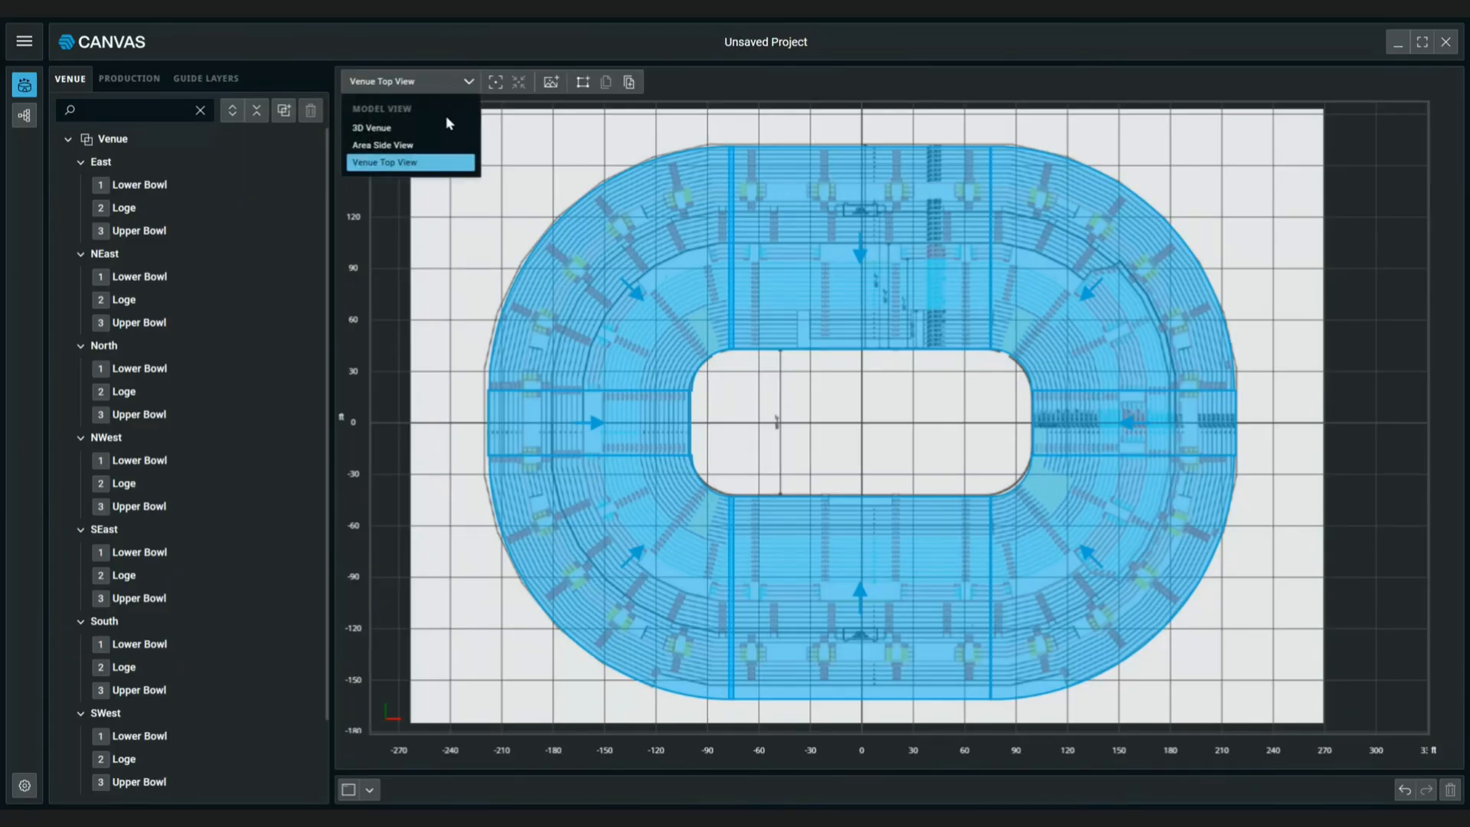
left_click(441, 129)
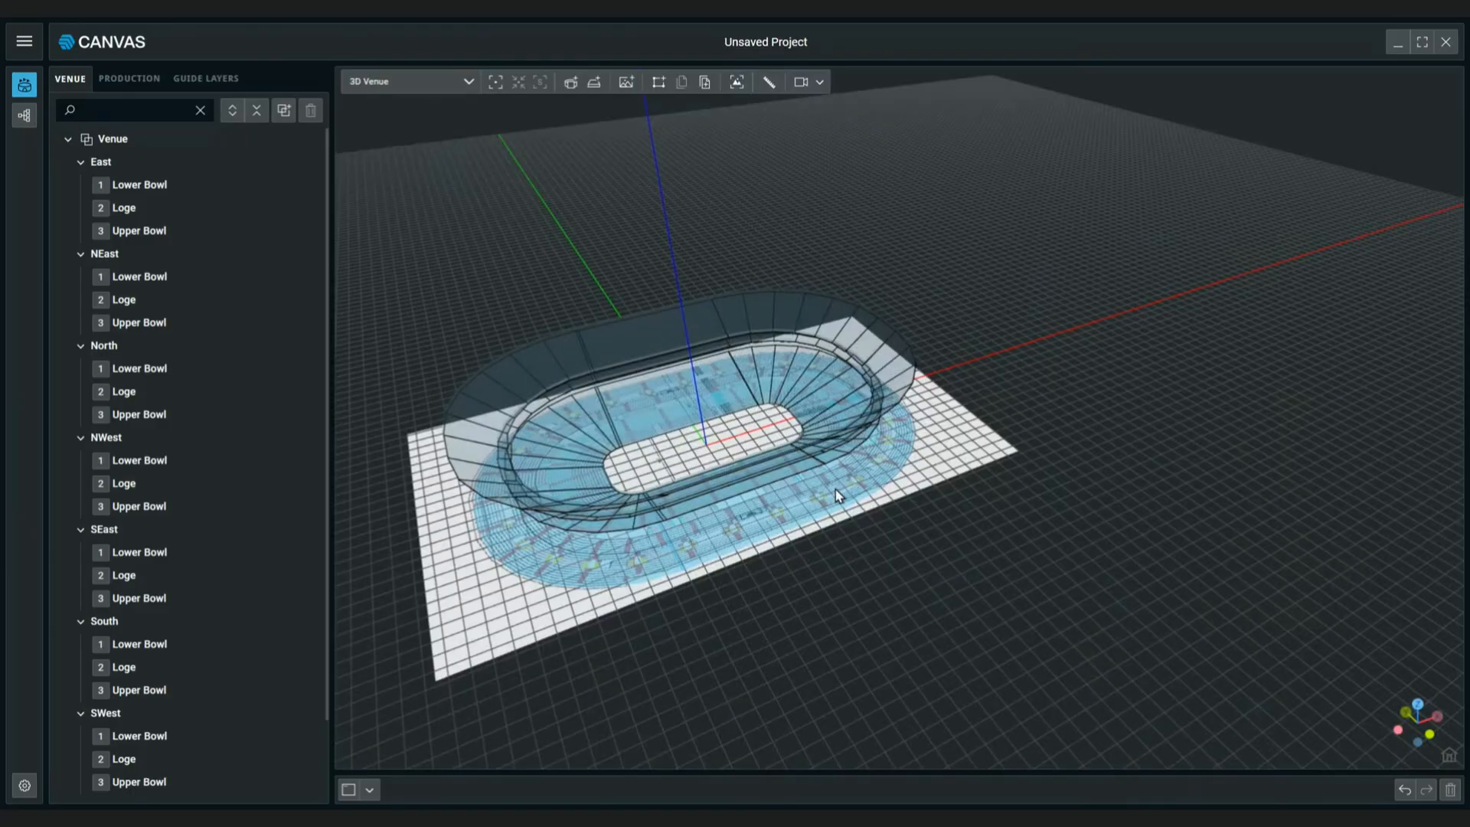
left_click_drag(903, 471, 1003, 411)
scroll(825, 363, "up", 2)
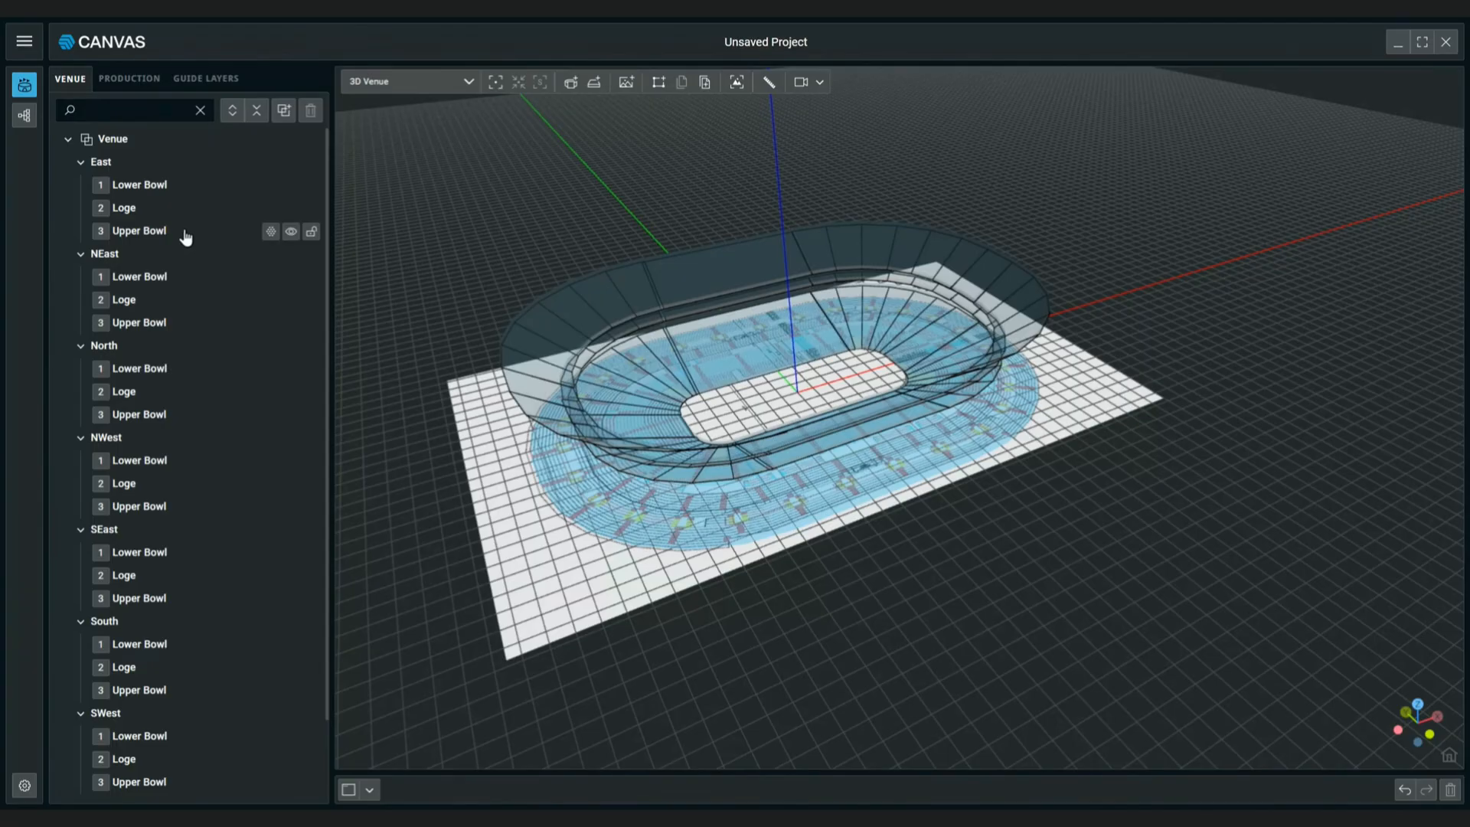
left_click(101, 187)
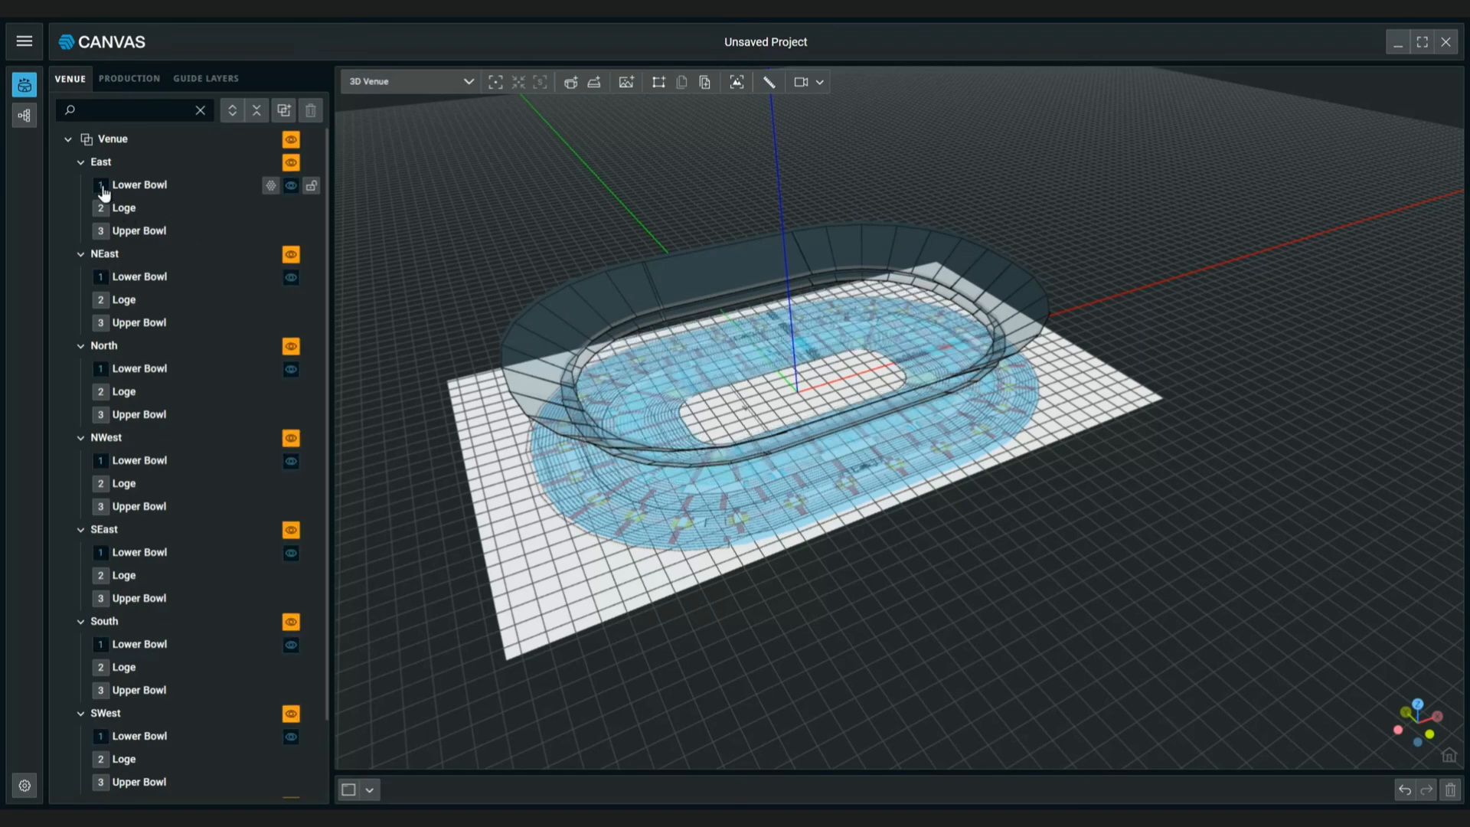
left_click(102, 189)
left_click(102, 210)
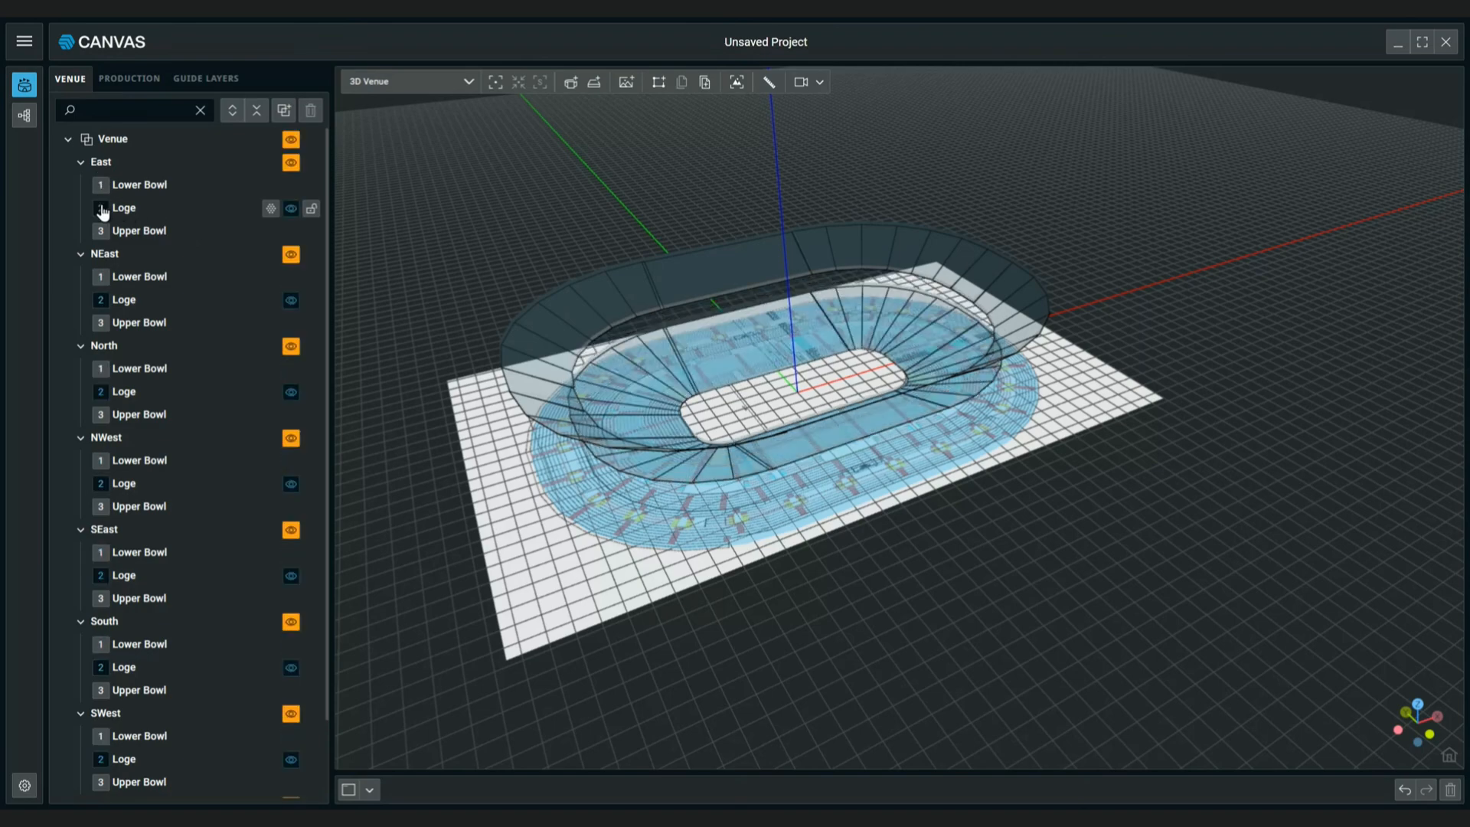
left_click(103, 210)
left_click(105, 232)
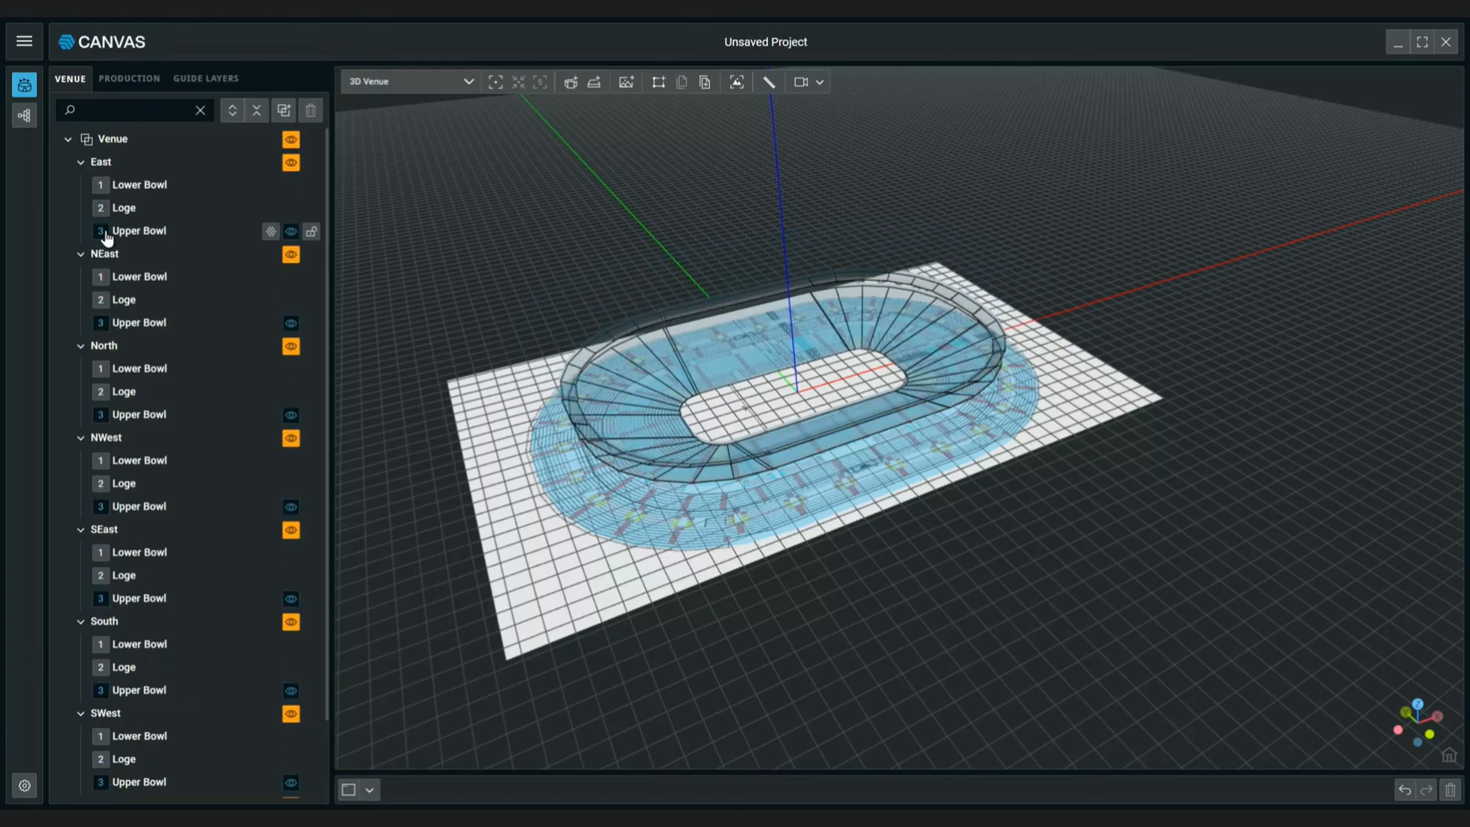
left_click(105, 232)
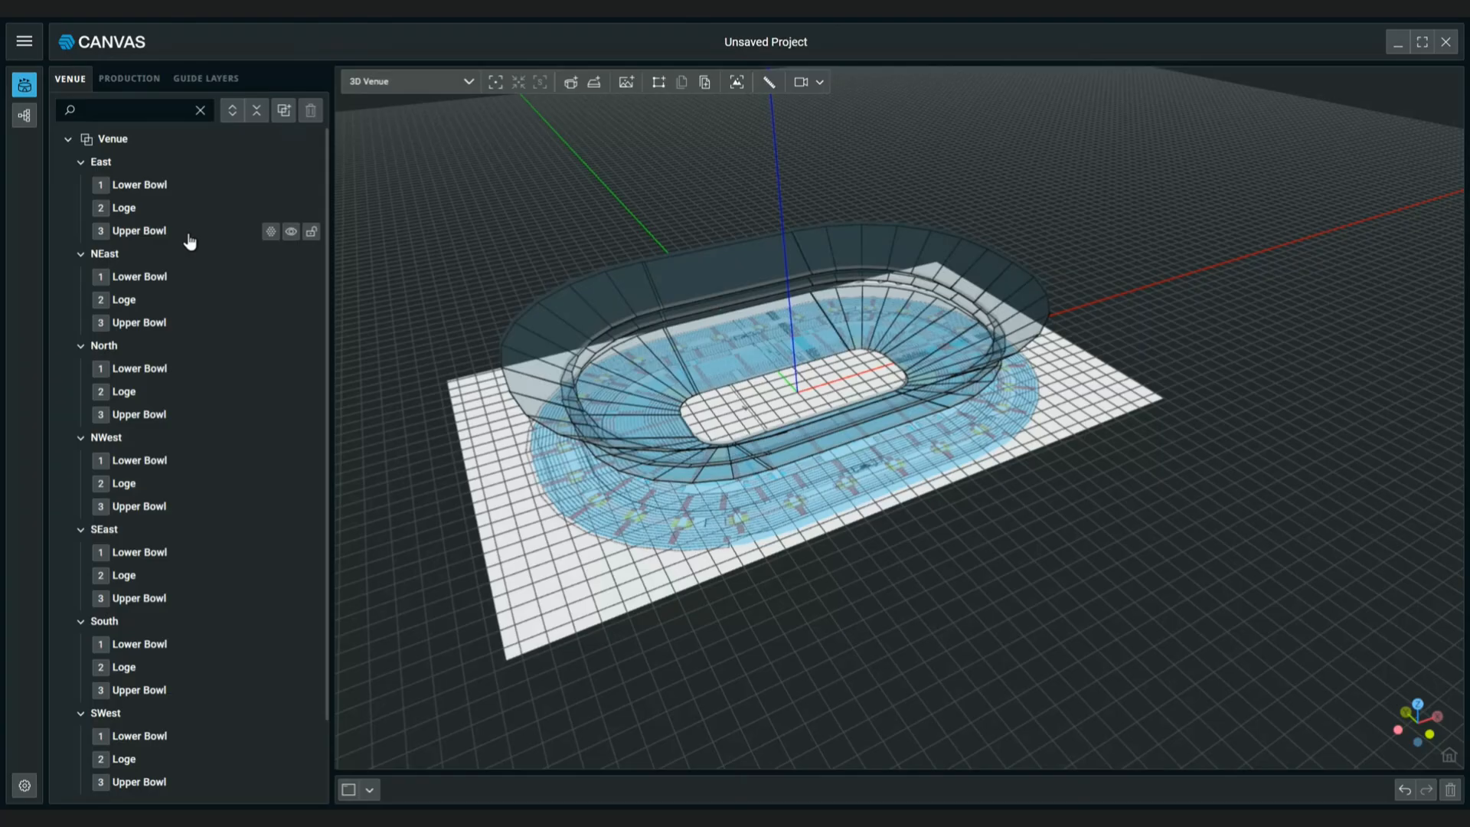
right_click(103, 230)
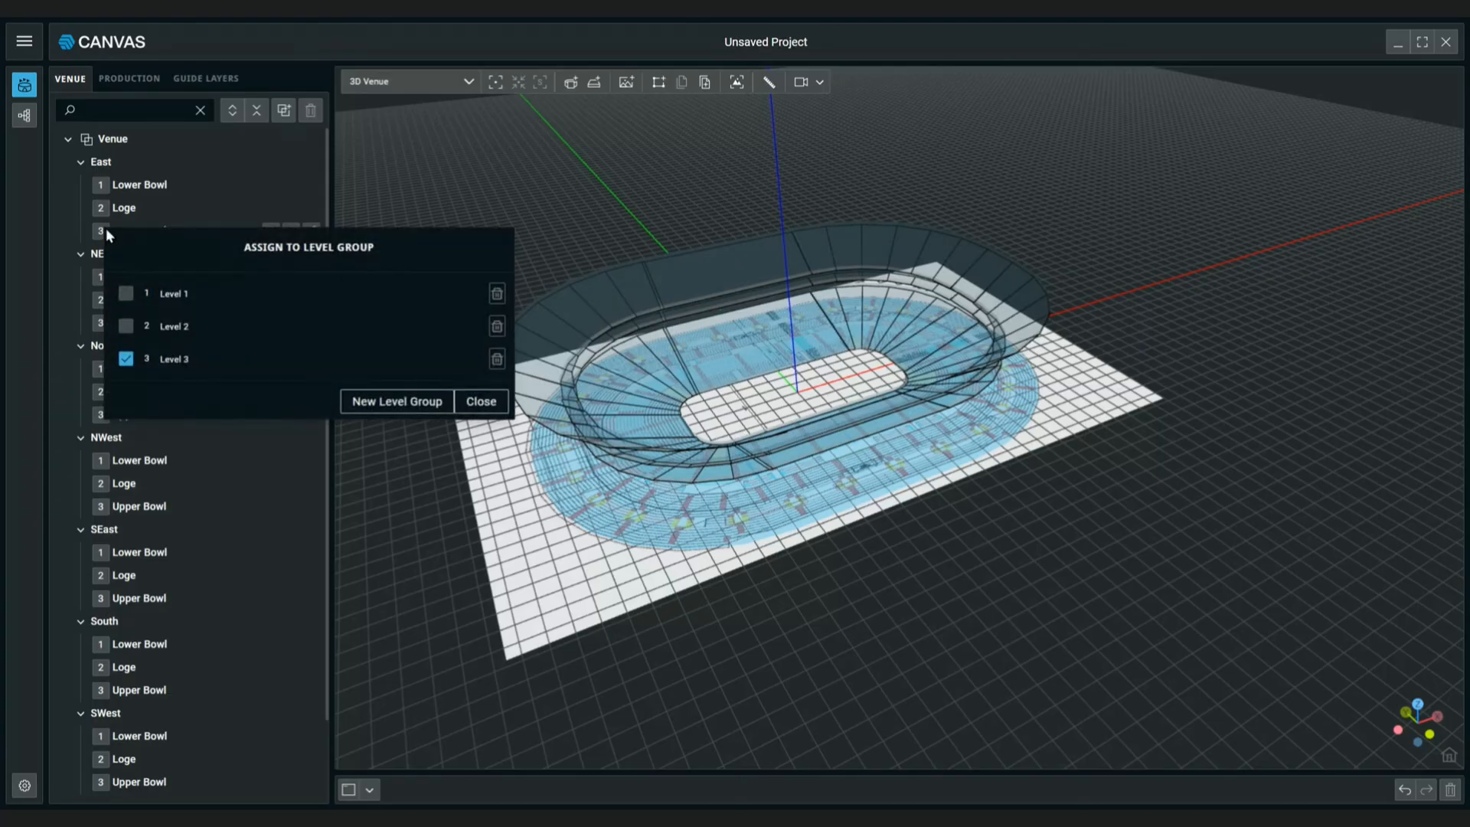
left_click(480, 402)
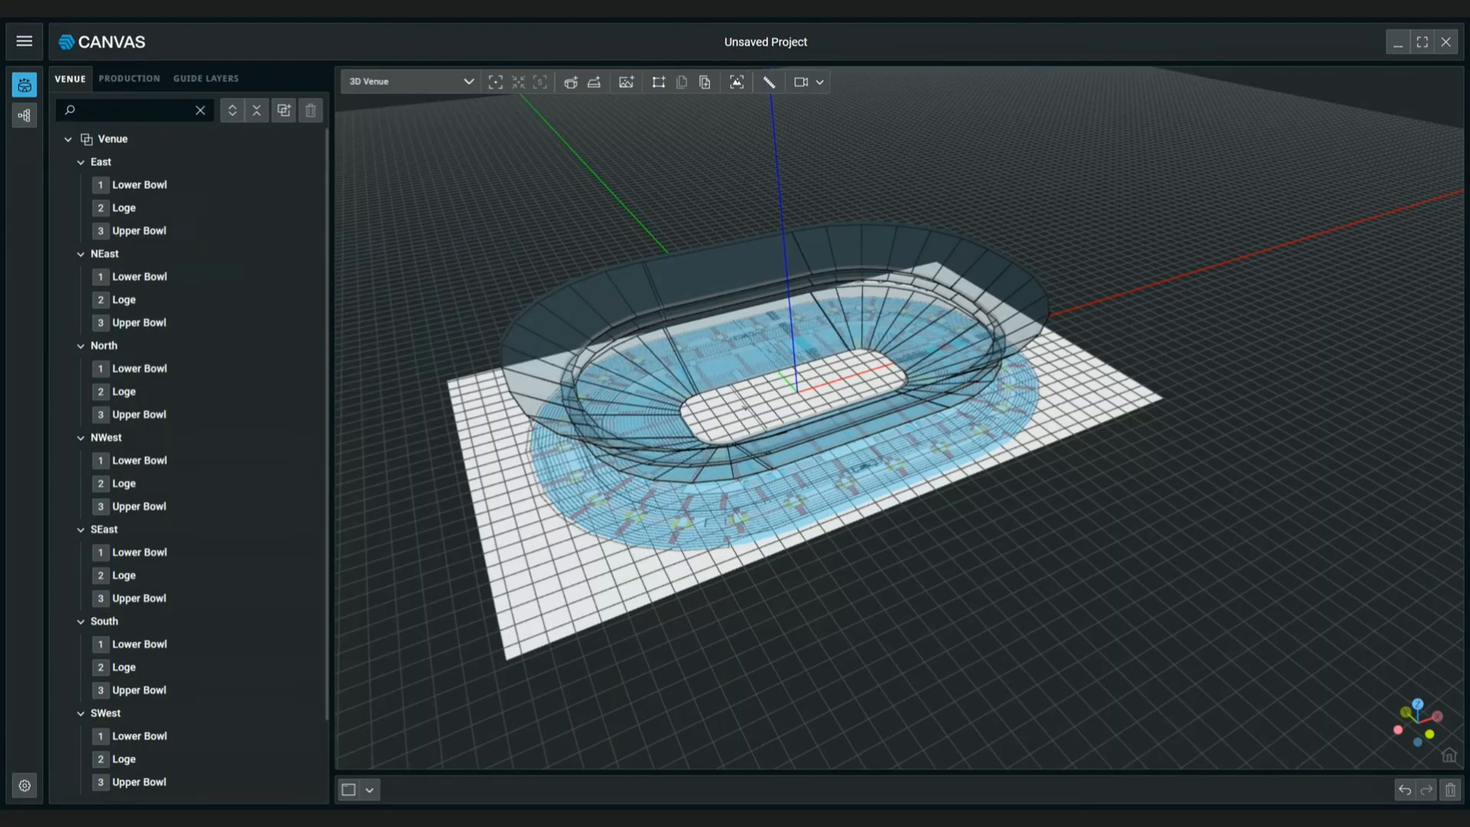